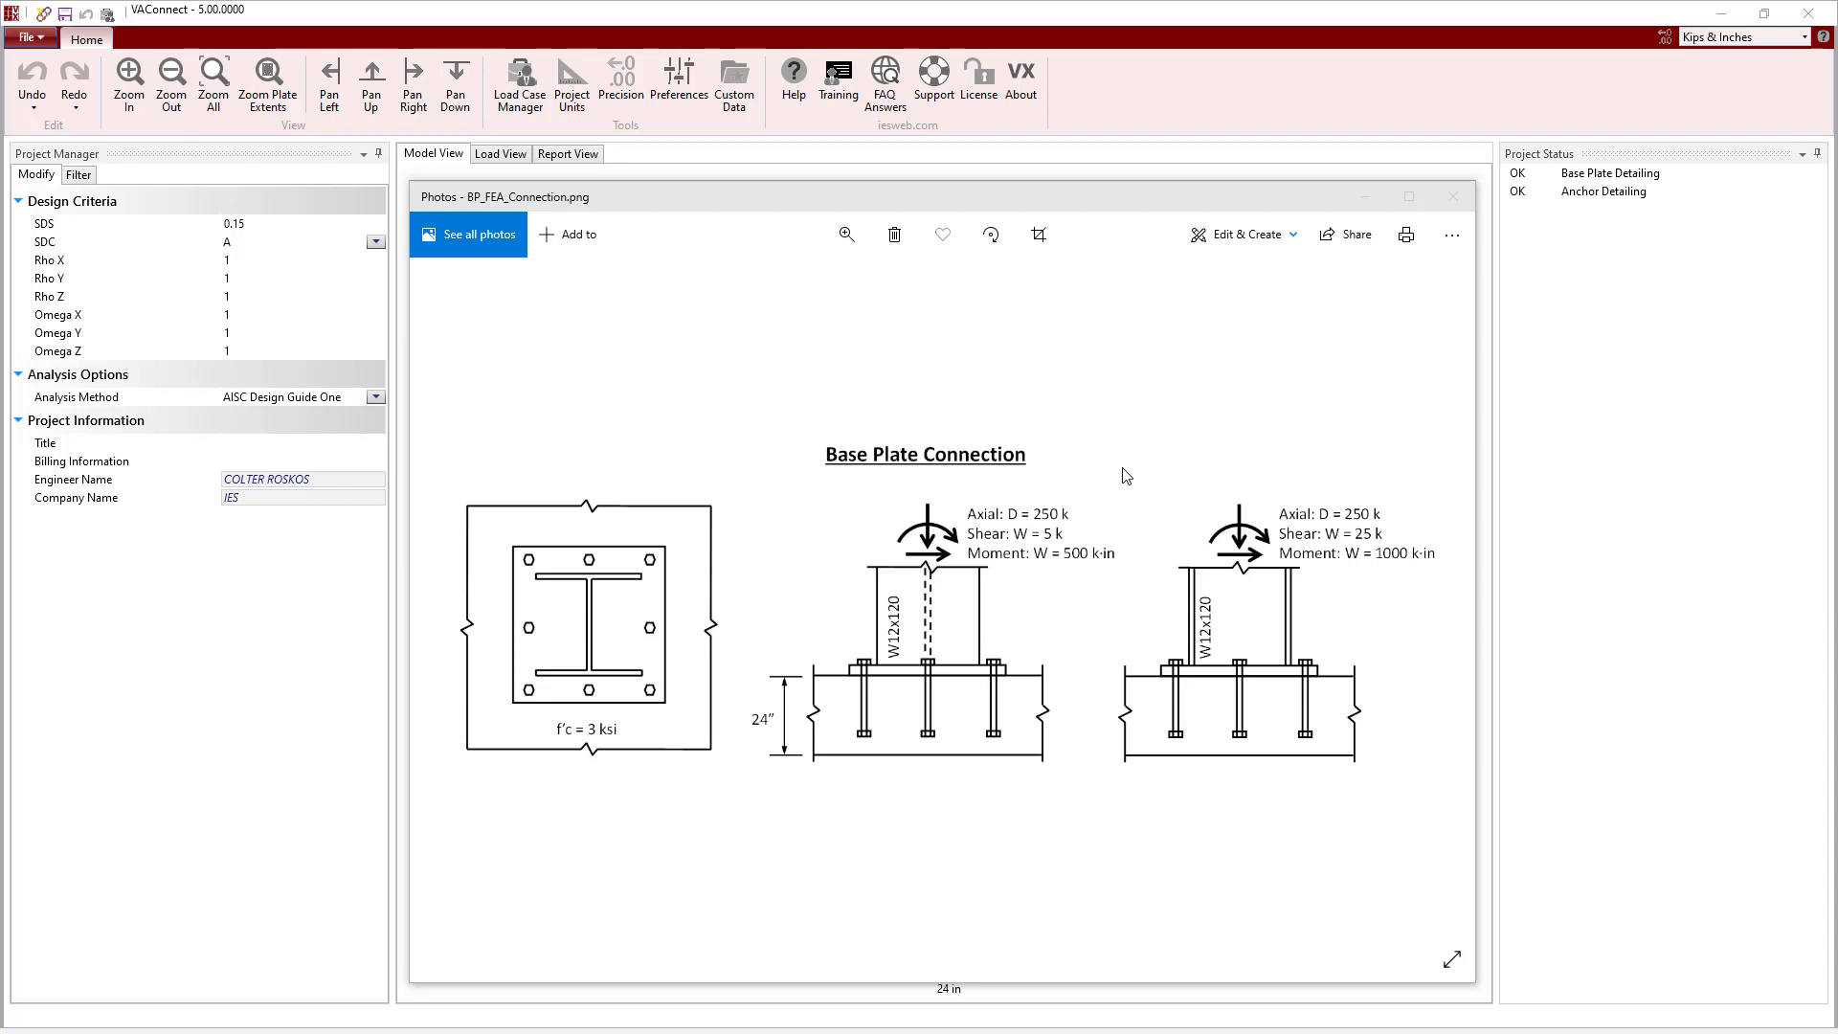
Close the BP_FEA_Connection.png reference drawing to return to the base plate model
{"action": "left_click", "coordinate": [1445, 203]}
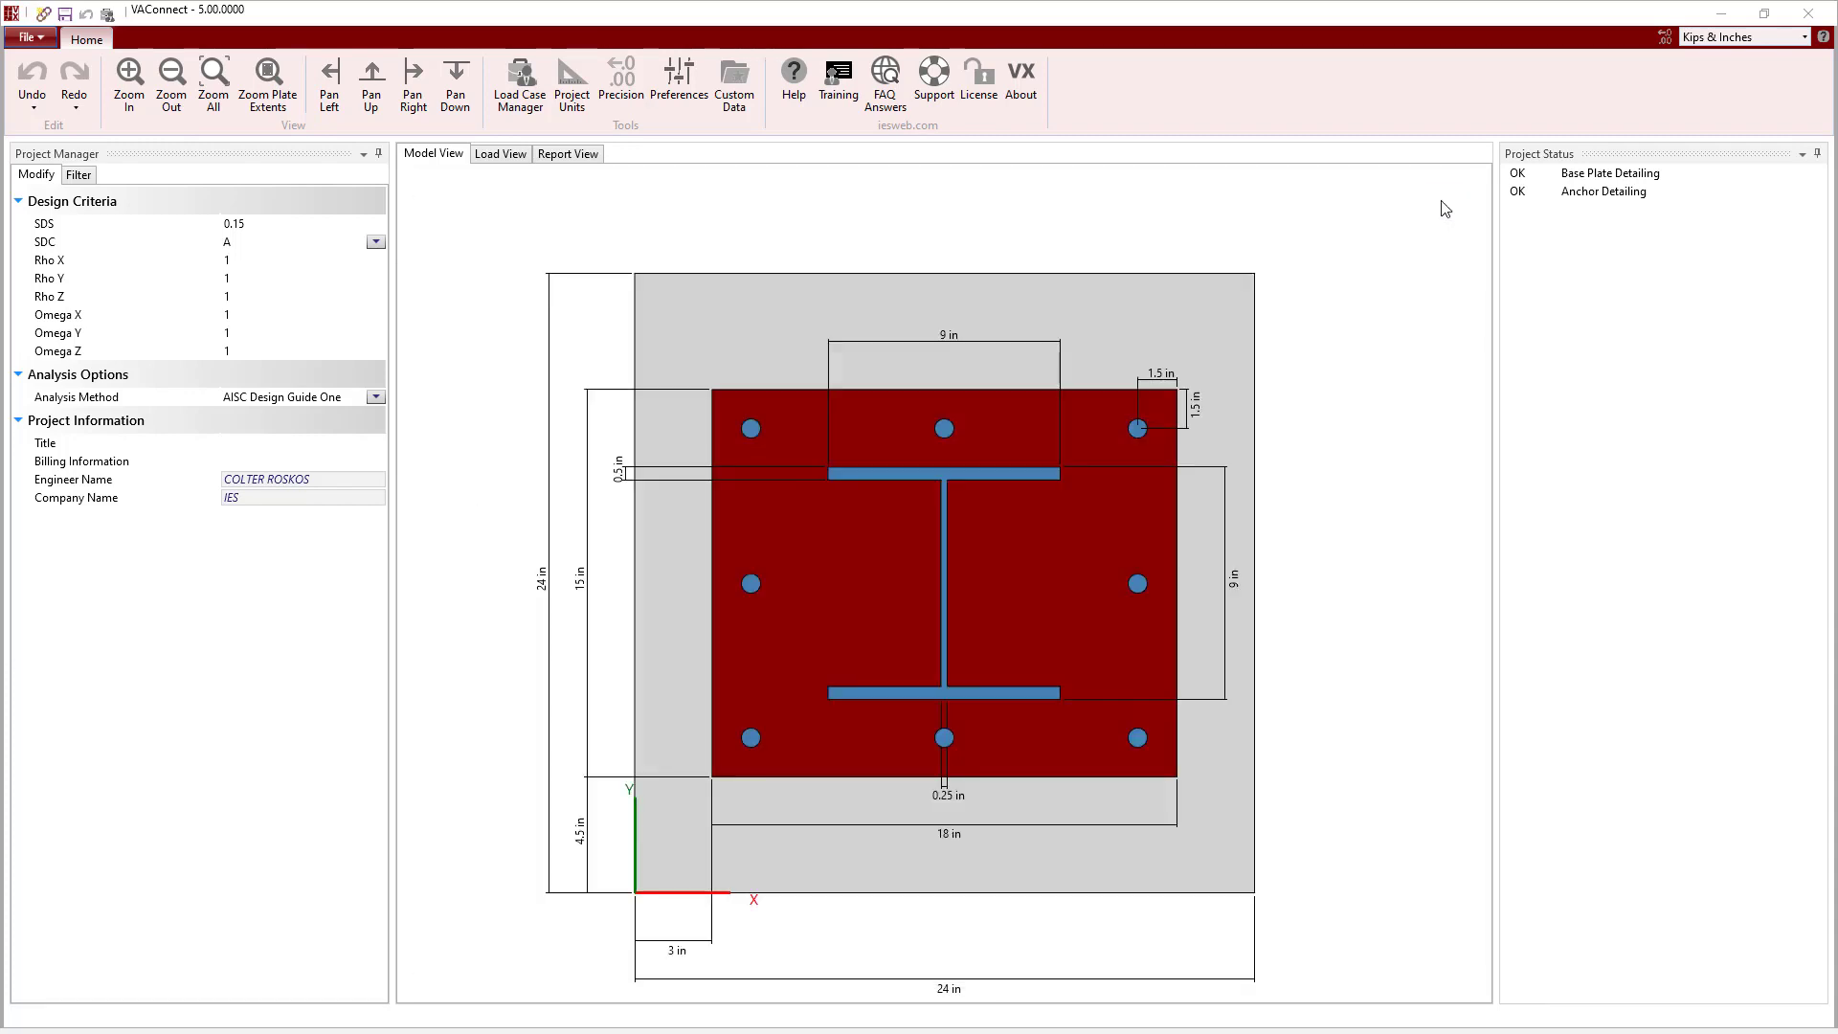
Resize the concrete pedestal to 36 in by 36 in
{"action": "left_click", "coordinate": [780, 330]}
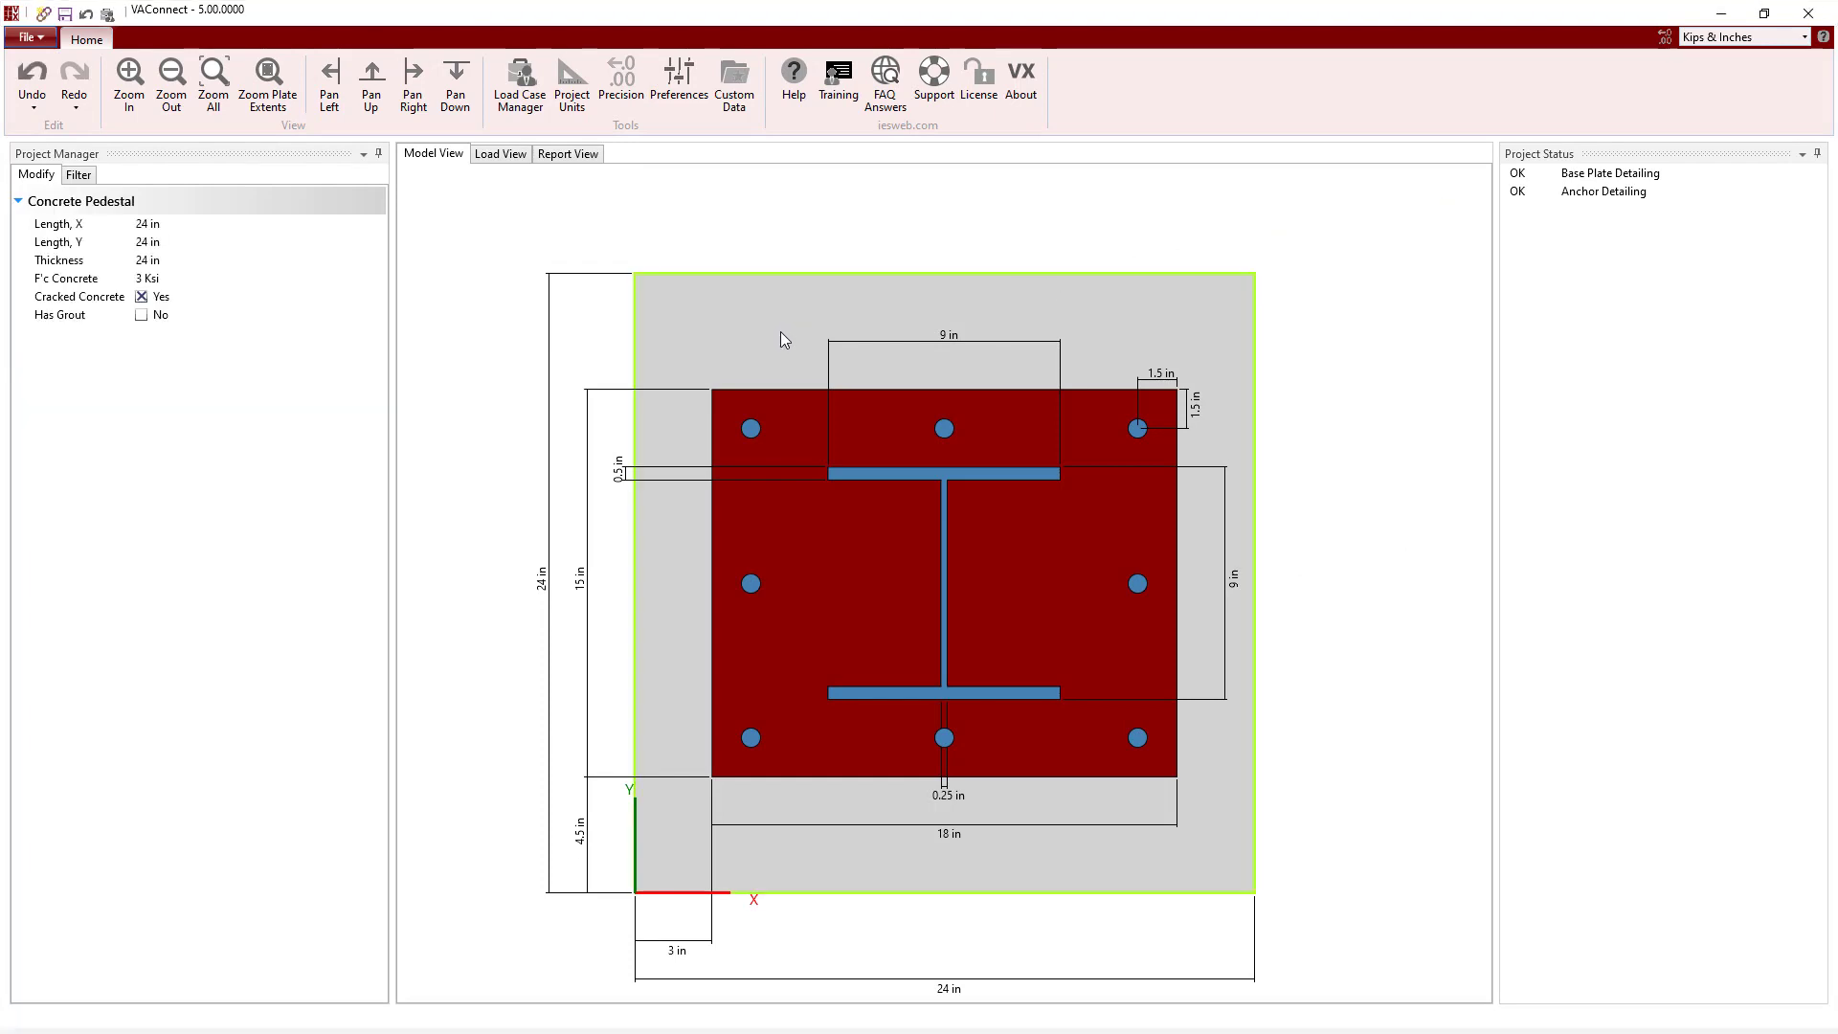
{"action": "left_click", "coordinate": [221, 223]}
{"action": "type", "text": "36"}
{"action": "key", "text": "Tab"}
{"action": "type", "text": "36"}
{"action": "key", "text": "Tab"}
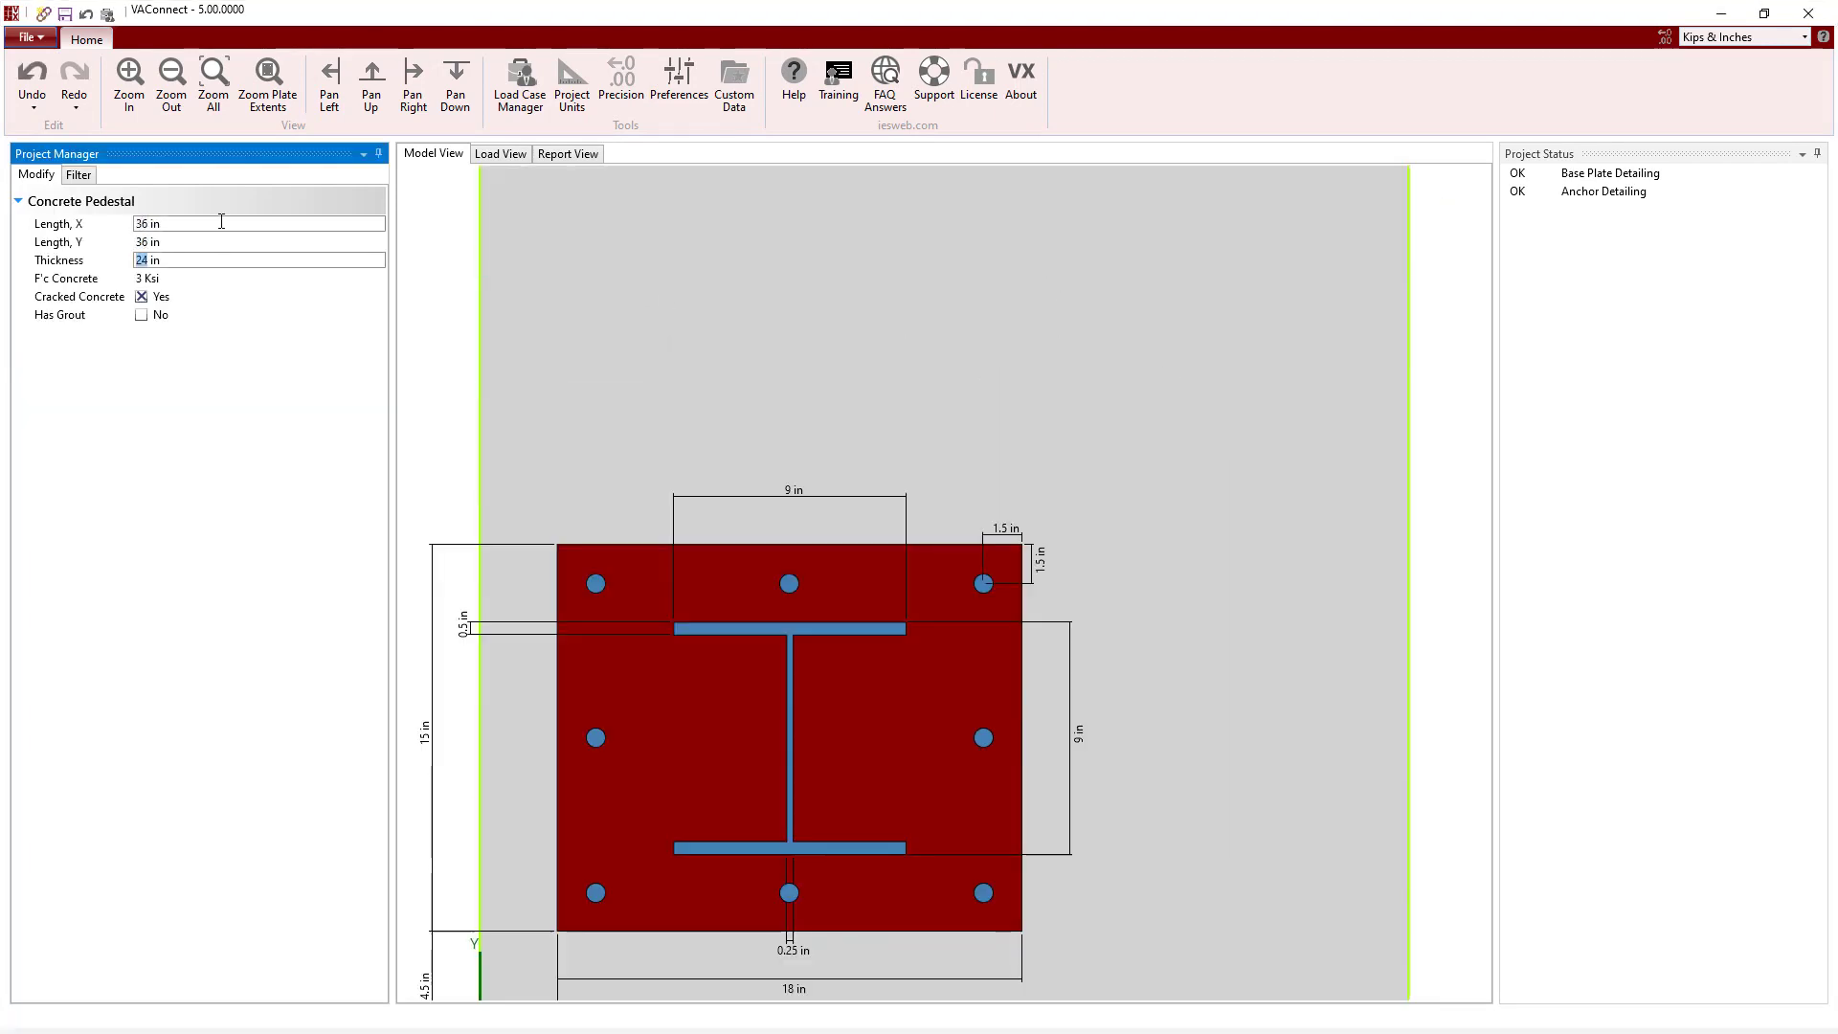
Place the base plate centroid at 18/18 in and make it 19 × 19 in, 1 in thick
{"action": "left_click", "coordinate": [664, 680]}
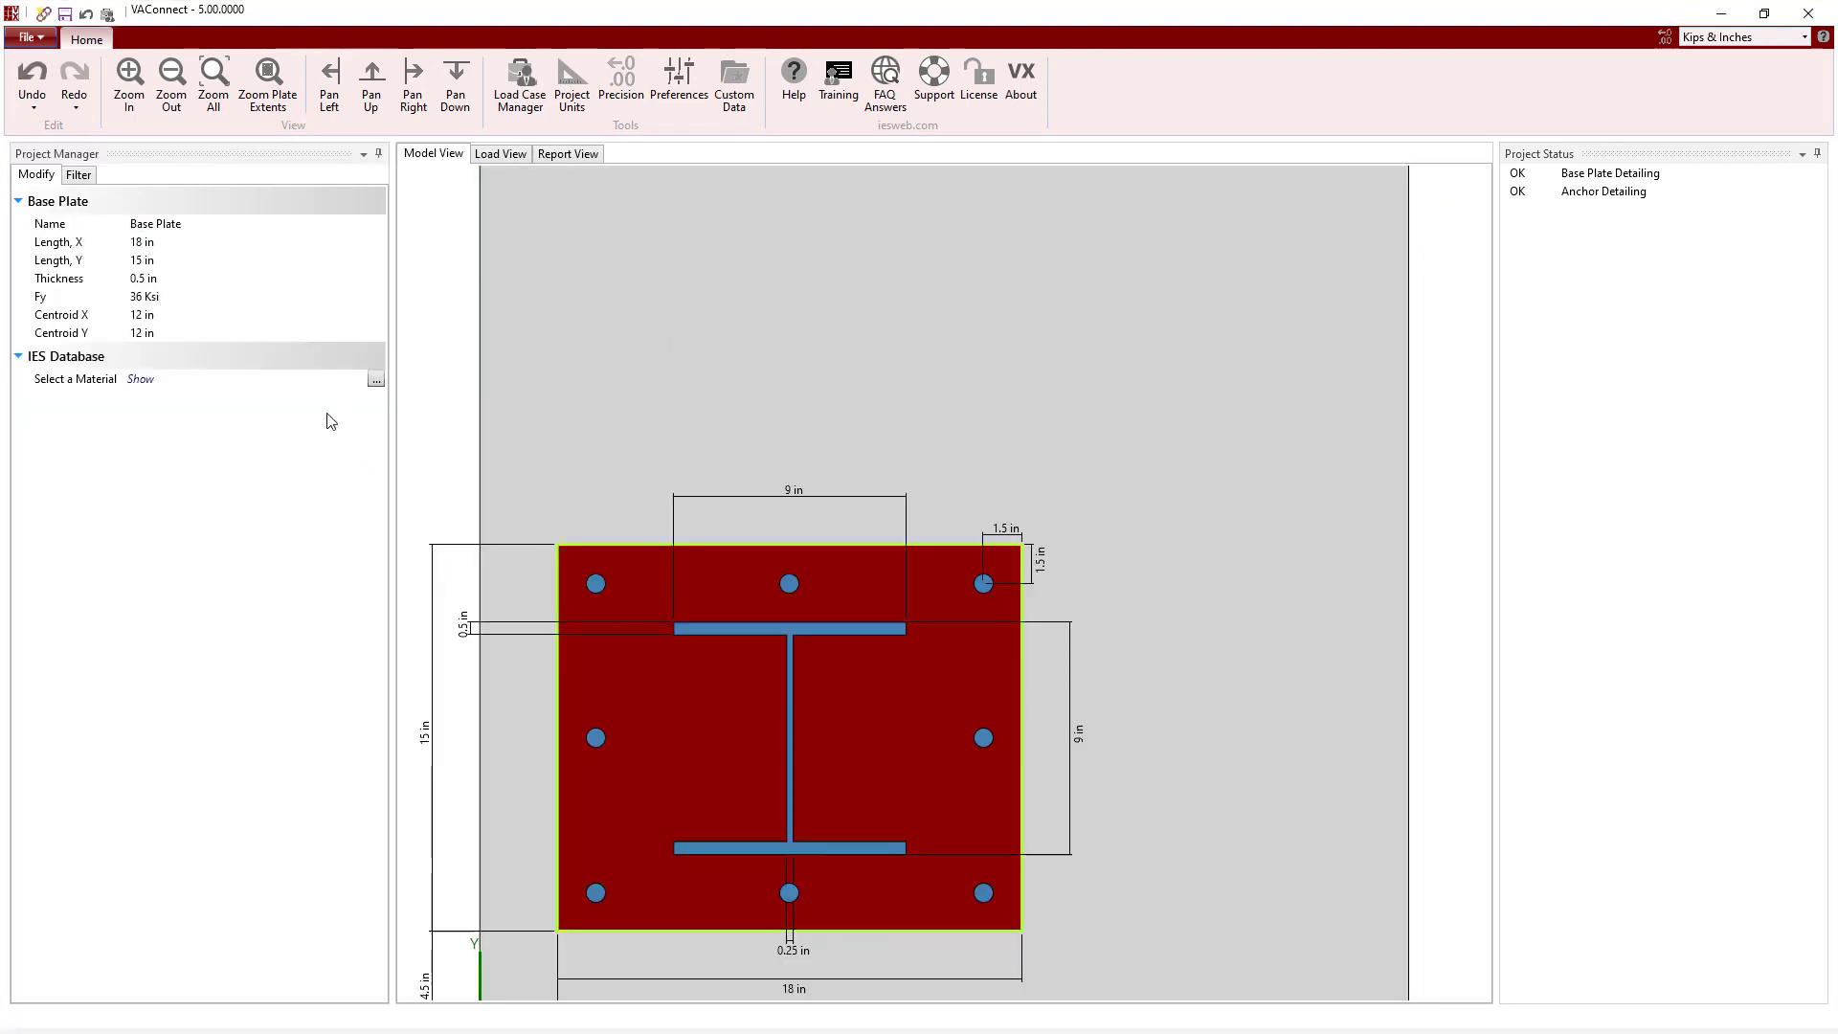
{"action": "left_click", "coordinate": [236, 314]}
{"action": "type", "text": "18"}
{"action": "key", "text": "Tab"}
{"action": "type", "text": "18"}
{"action": "left_click", "coordinate": [234, 241]}
{"action": "type", "text": "19"}
{"action": "key", "text": "Tab"}
{"action": "type", "text": "19"}
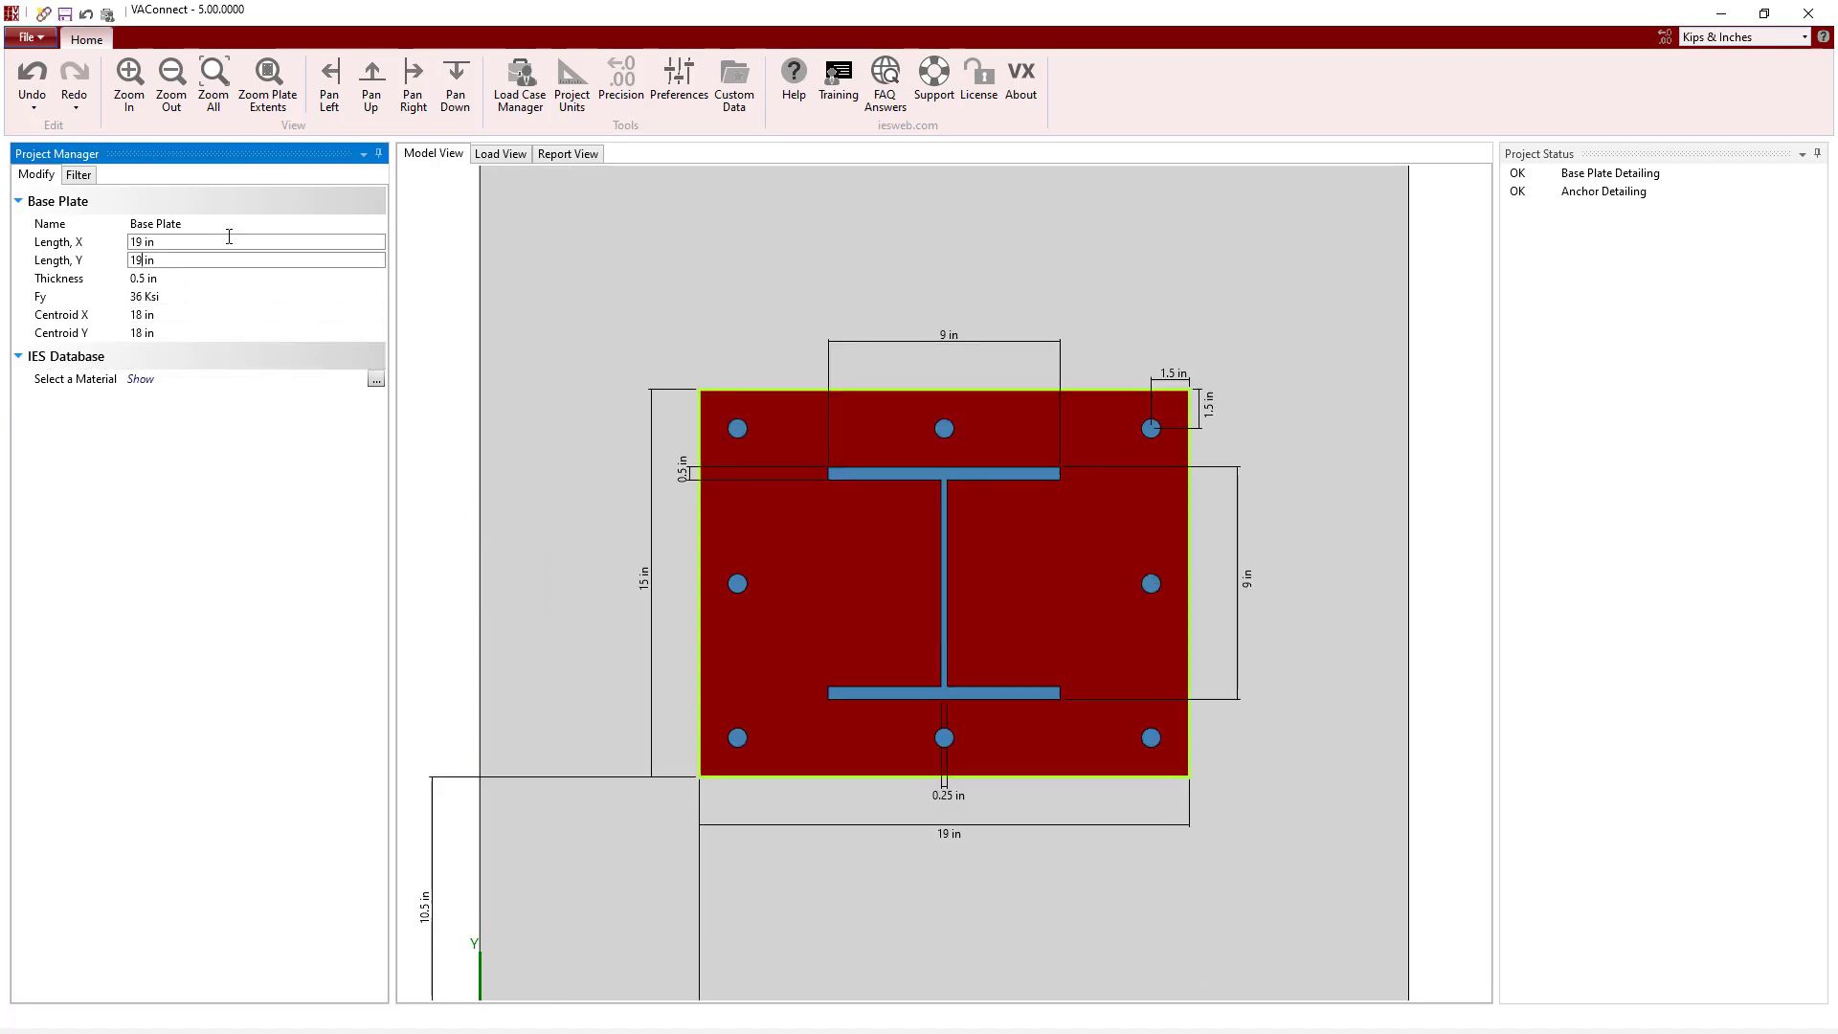
{"action": "key", "text": "Tab"}
{"action": "type", "text": "1"}
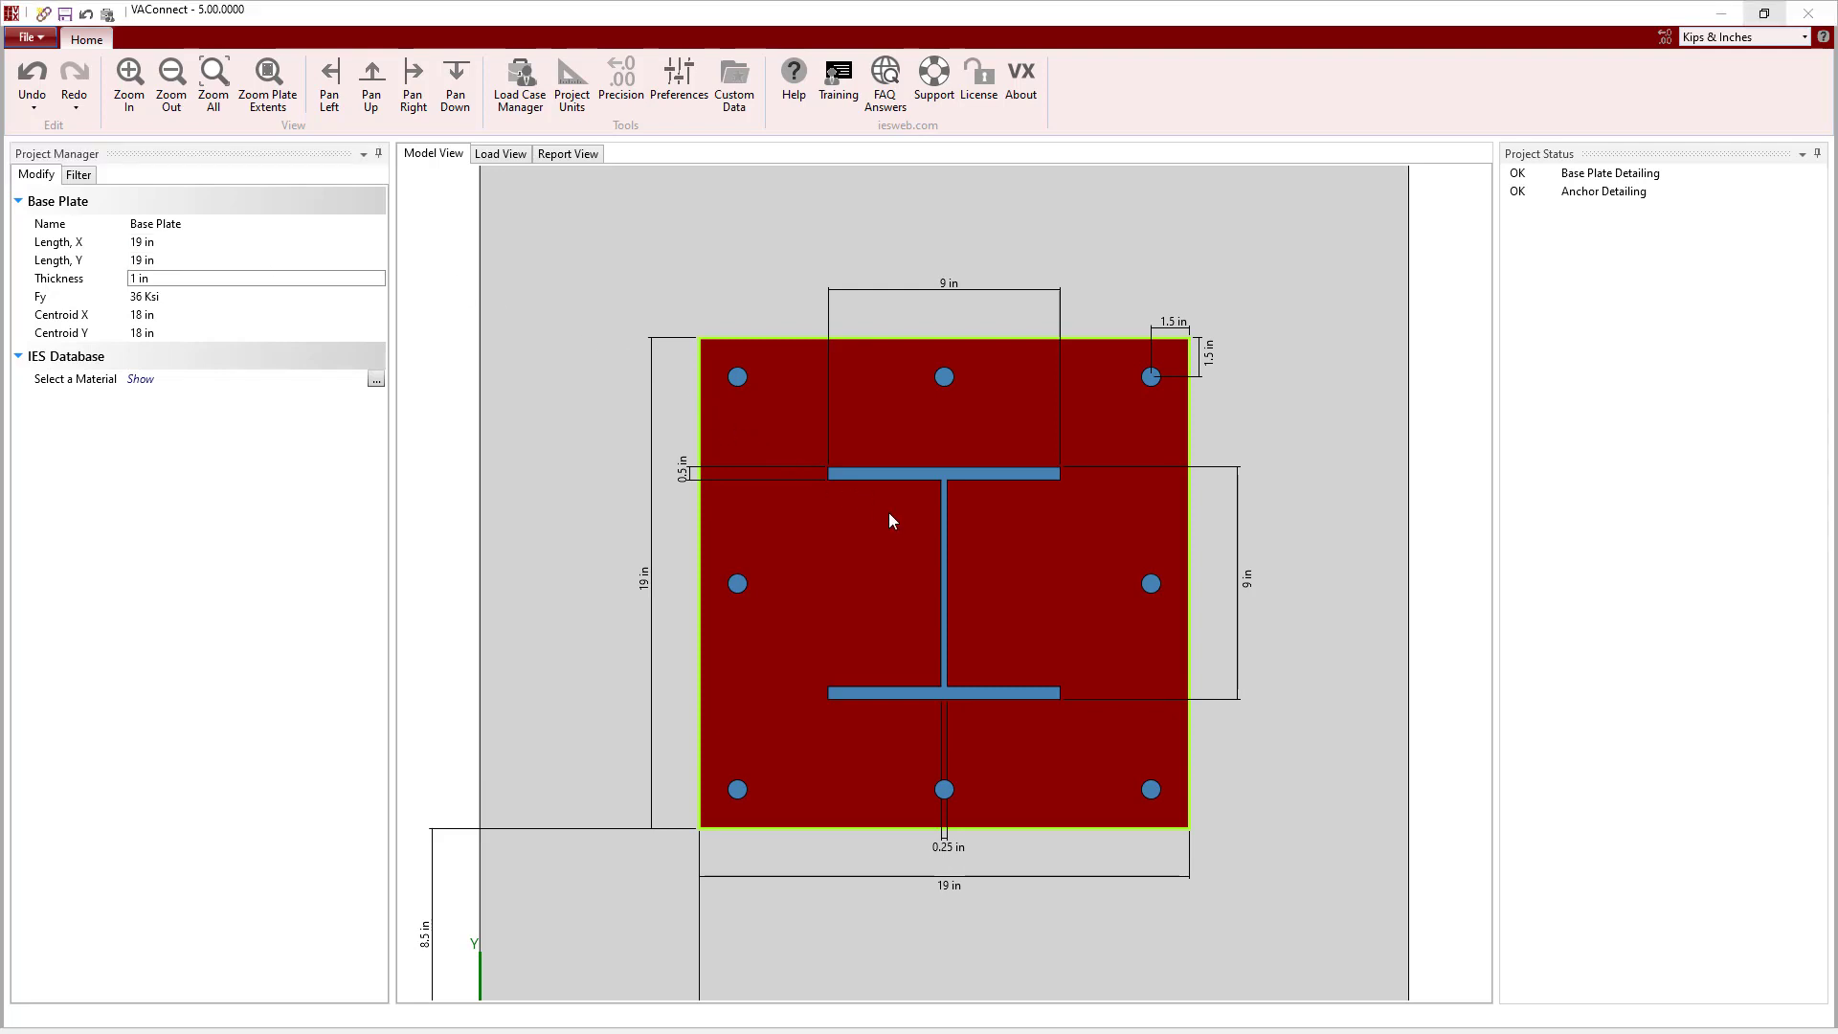
Change the column section to W12x26 from the Shape Database
{"action": "left_click", "coordinate": [943, 560]}
{"action": "left_click", "coordinate": [375, 370]}
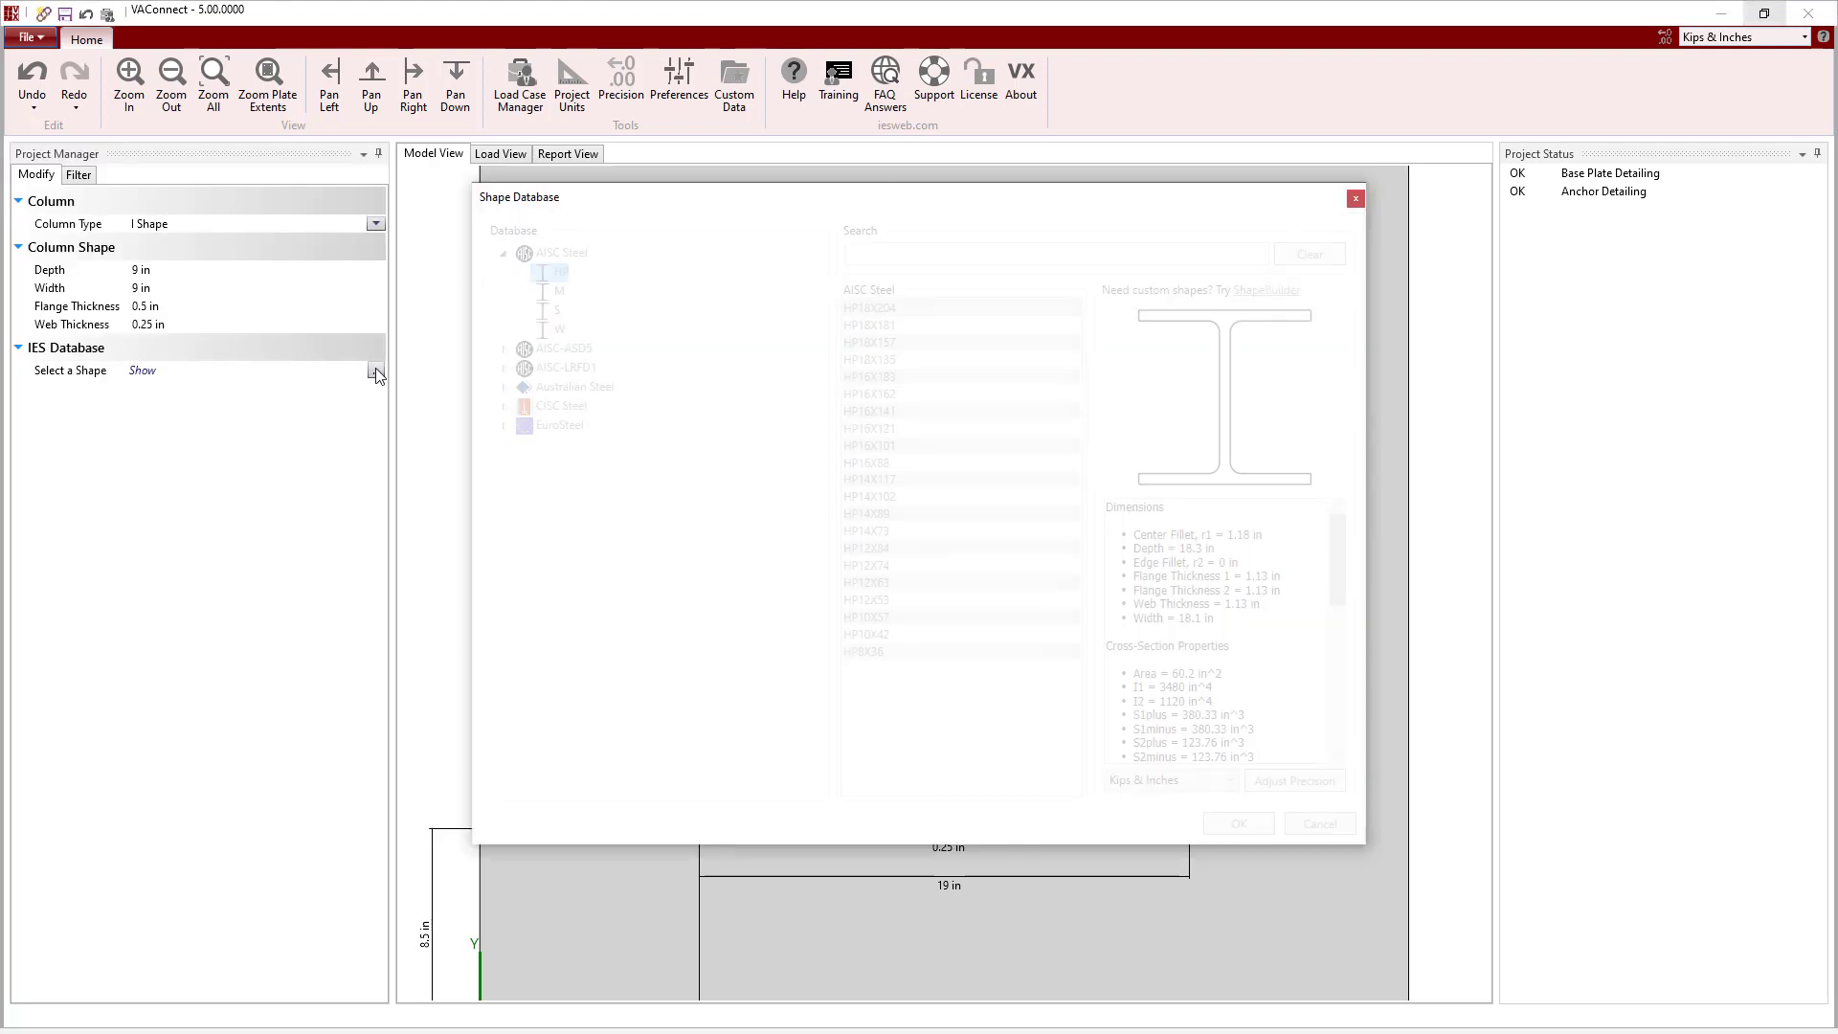
{"action": "left_click", "coordinate": [873, 253]}
{"action": "type", "text": "W12x26"}
{"action": "left_click", "coordinate": [890, 292]}
{"action": "left_click", "coordinate": [1239, 824]}
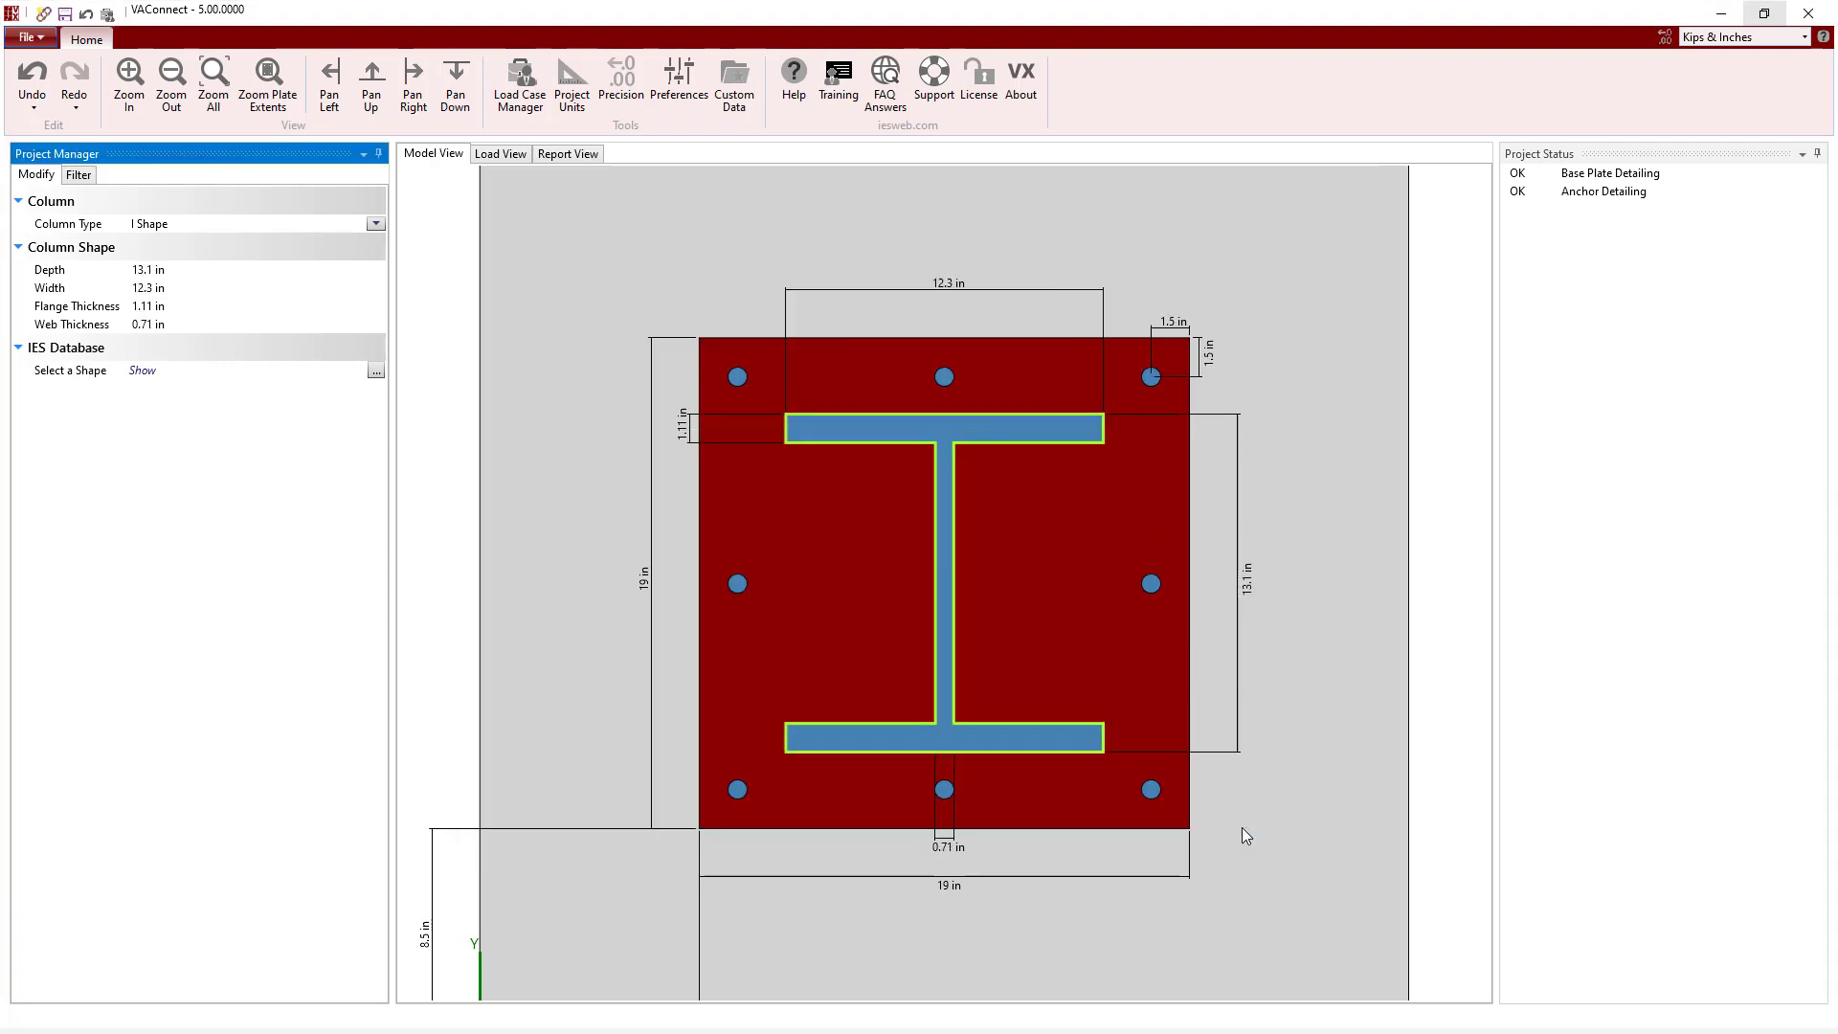
Set the anchor diameter to 0.875 in and open the Base Plate Detailing report
{"action": "left_click", "coordinate": [739, 584]}
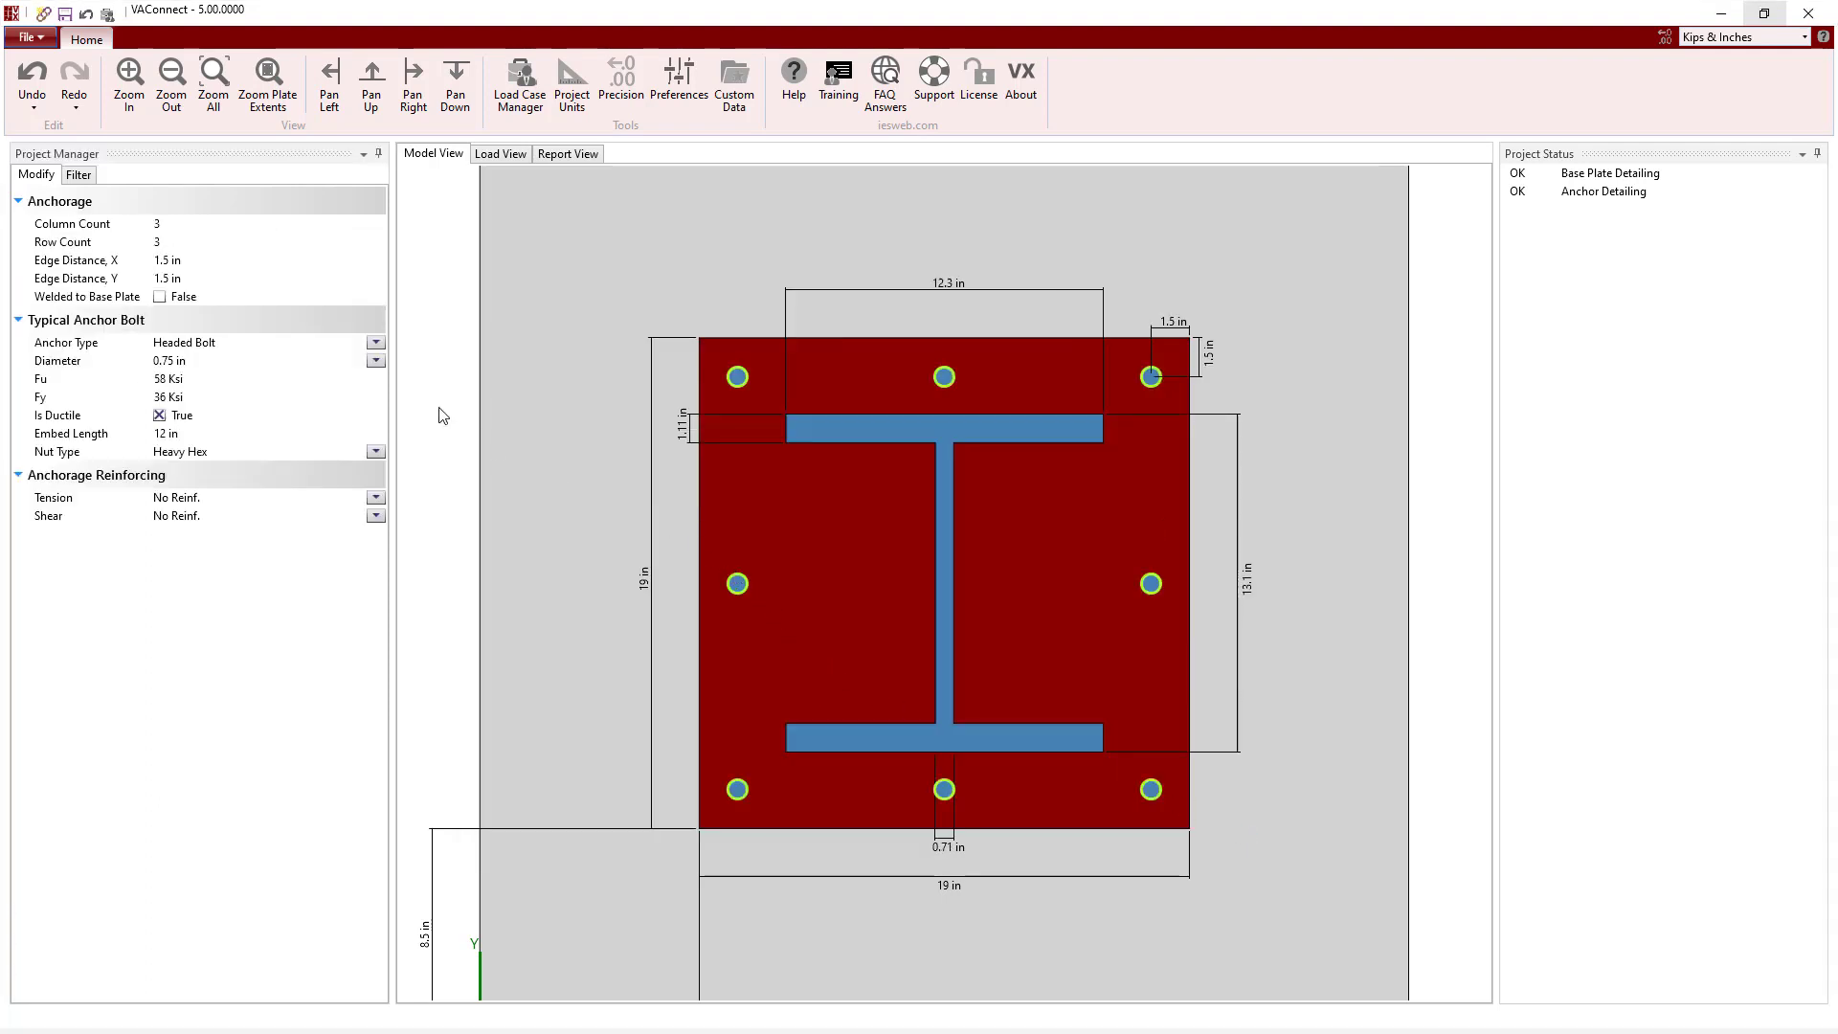
{"action": "left_click", "coordinate": [376, 361]}
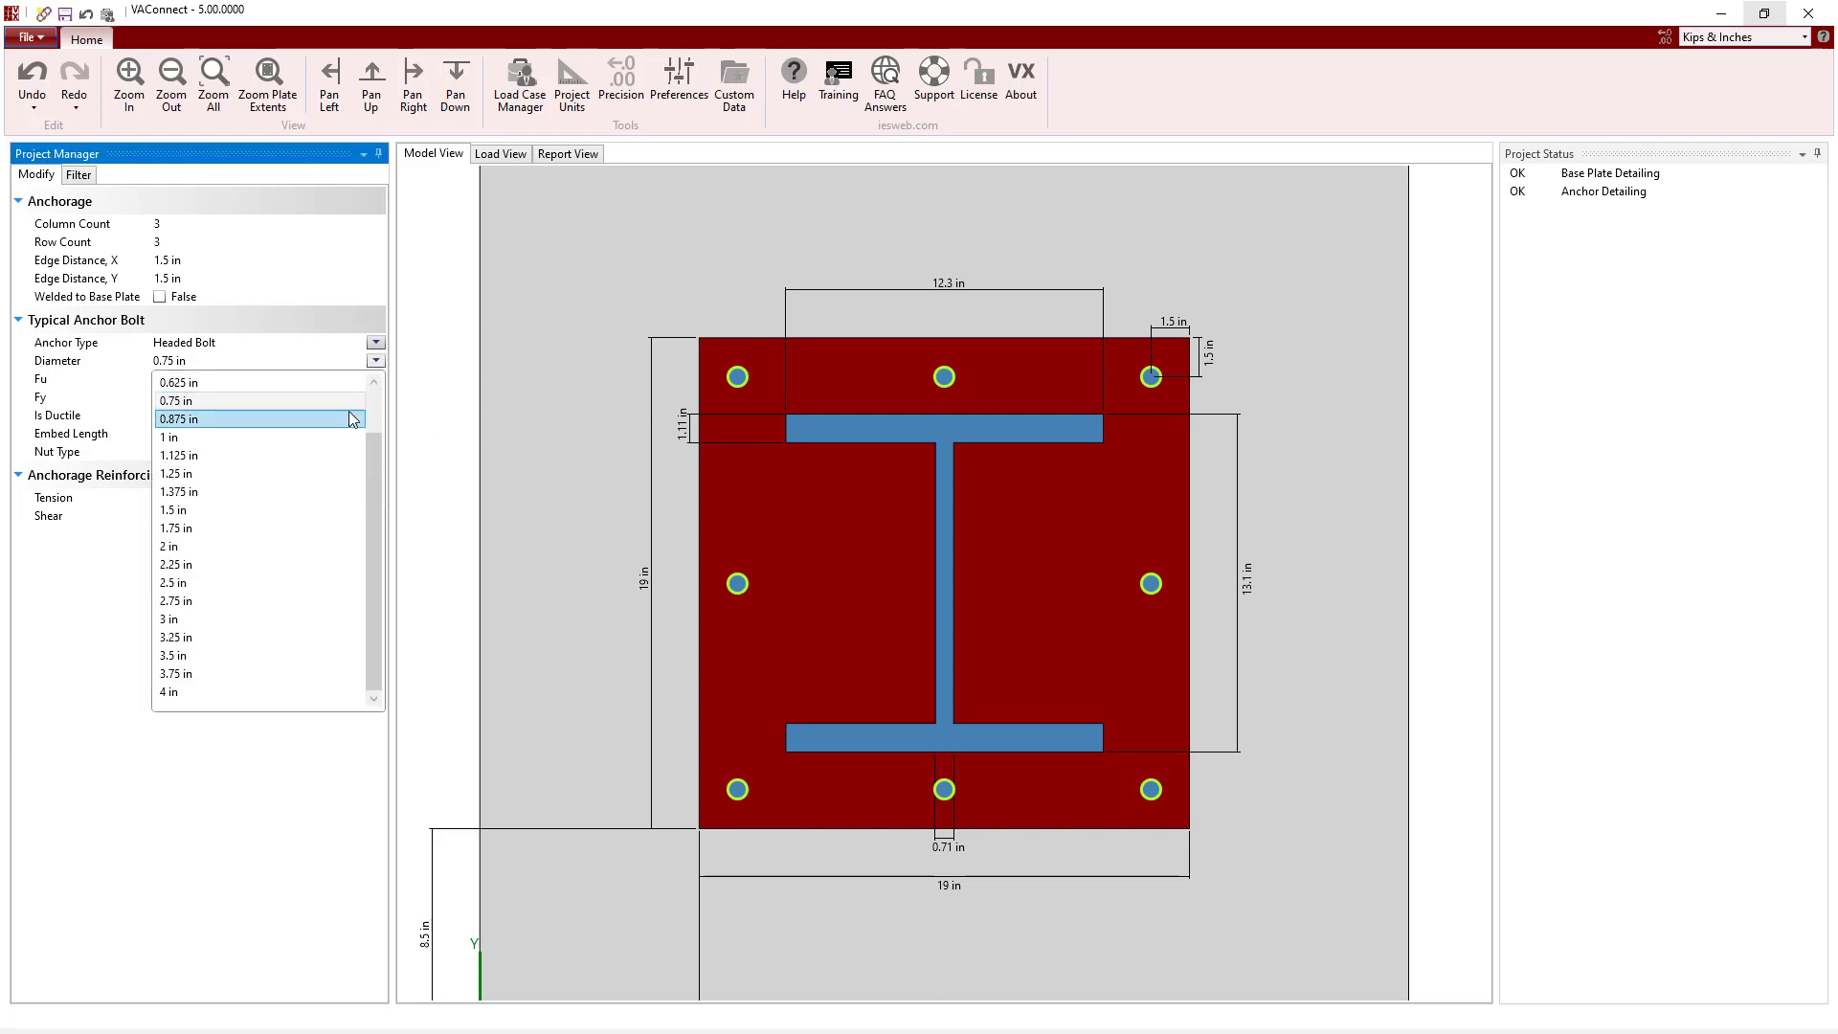
{"action": "left_click", "coordinate": [349, 418]}
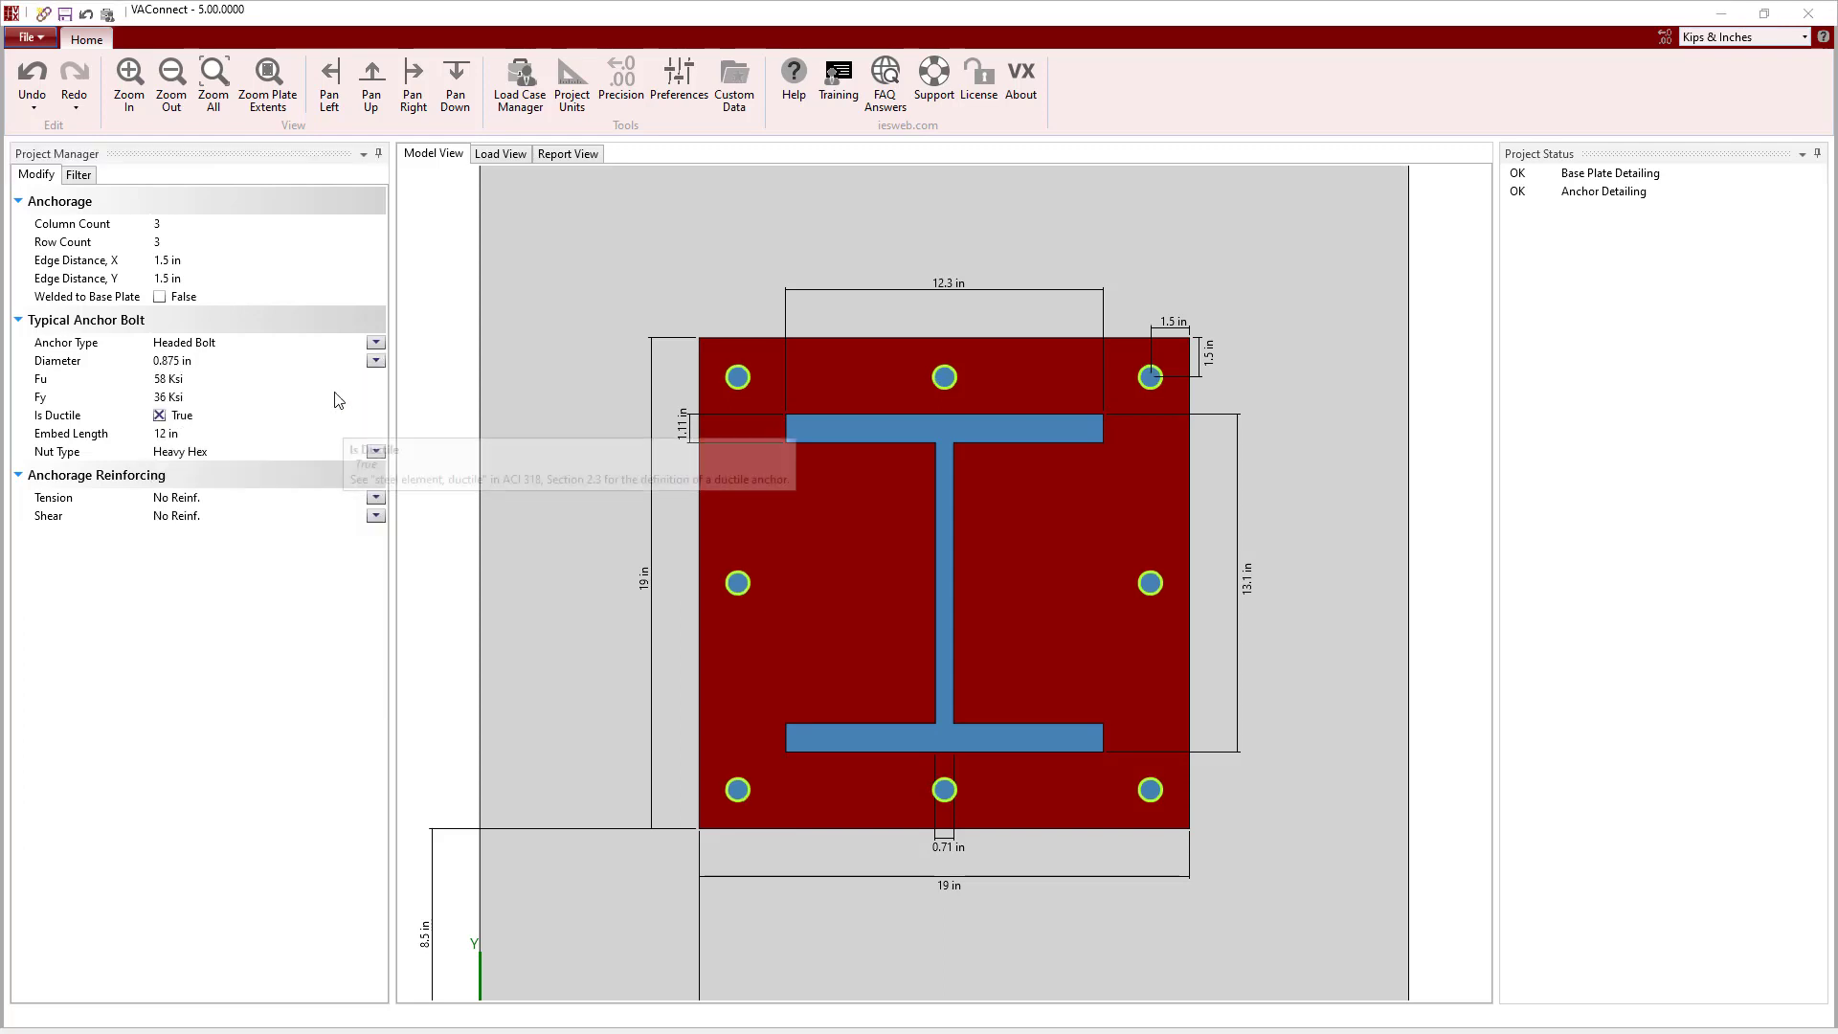
{"action": "left_click", "coordinate": [213, 86]}
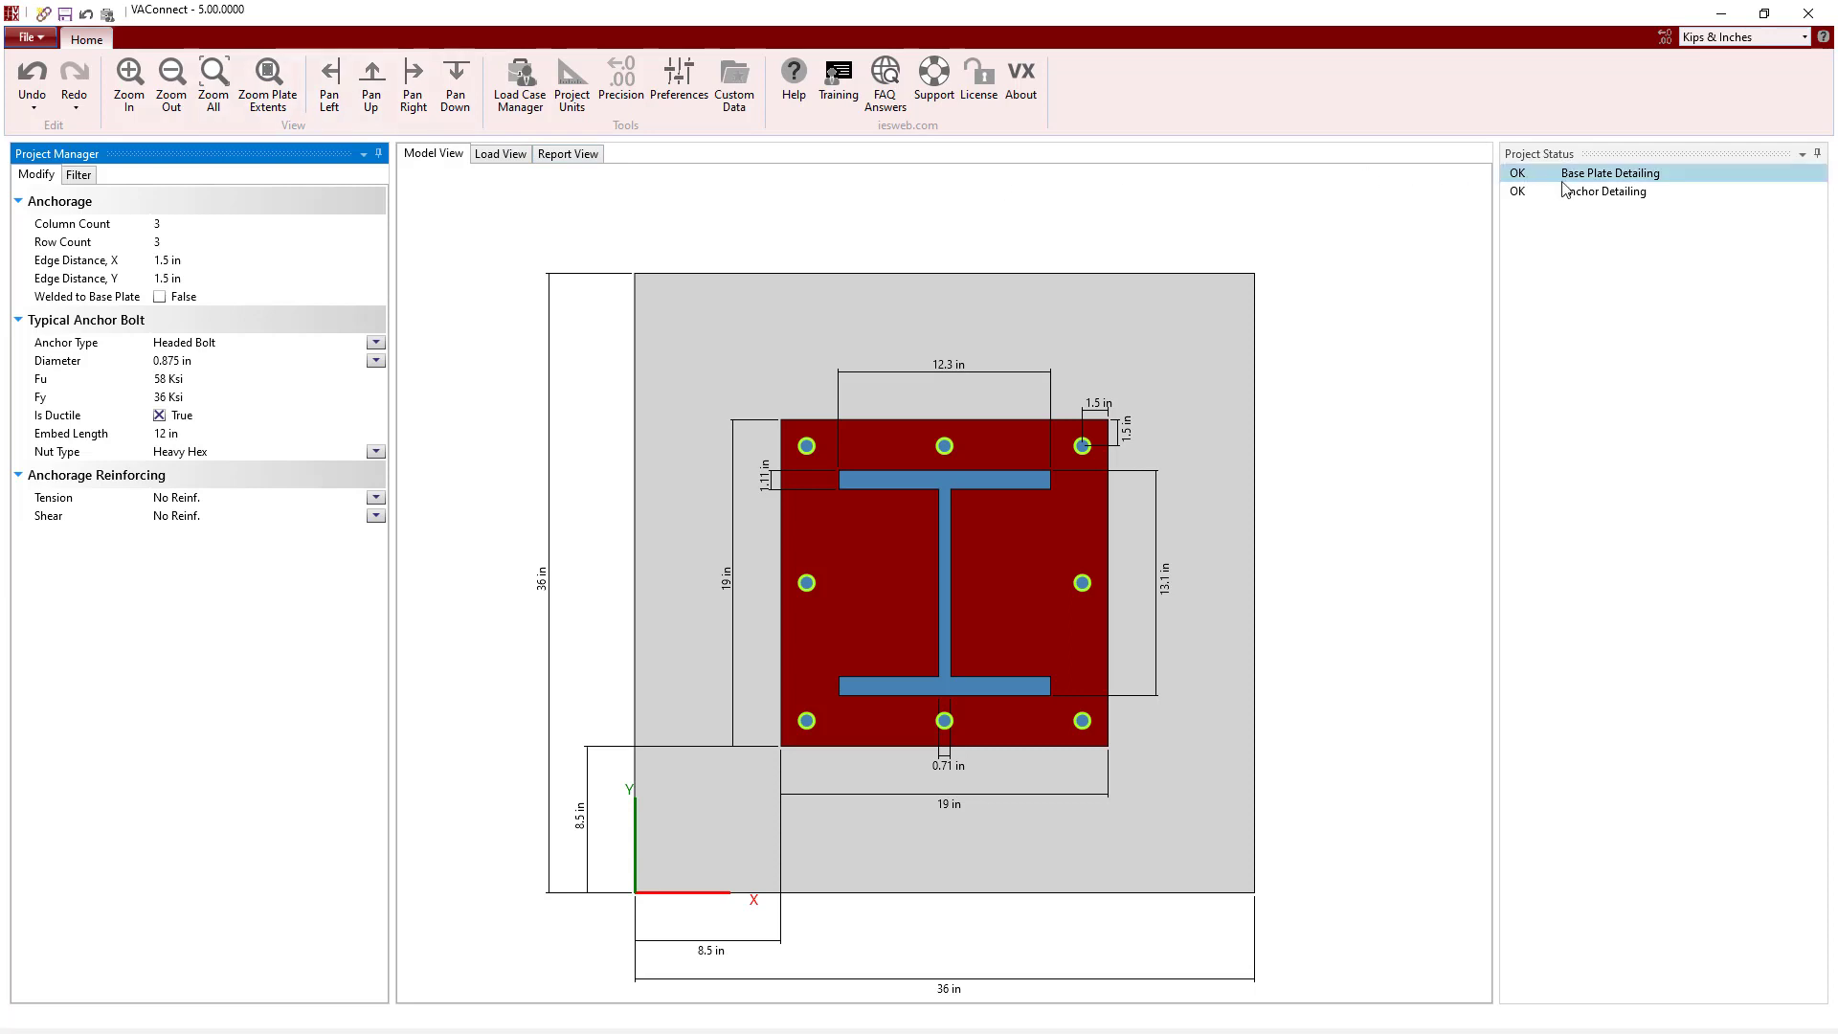
{"action": "left_click", "coordinate": [1685, 175]}
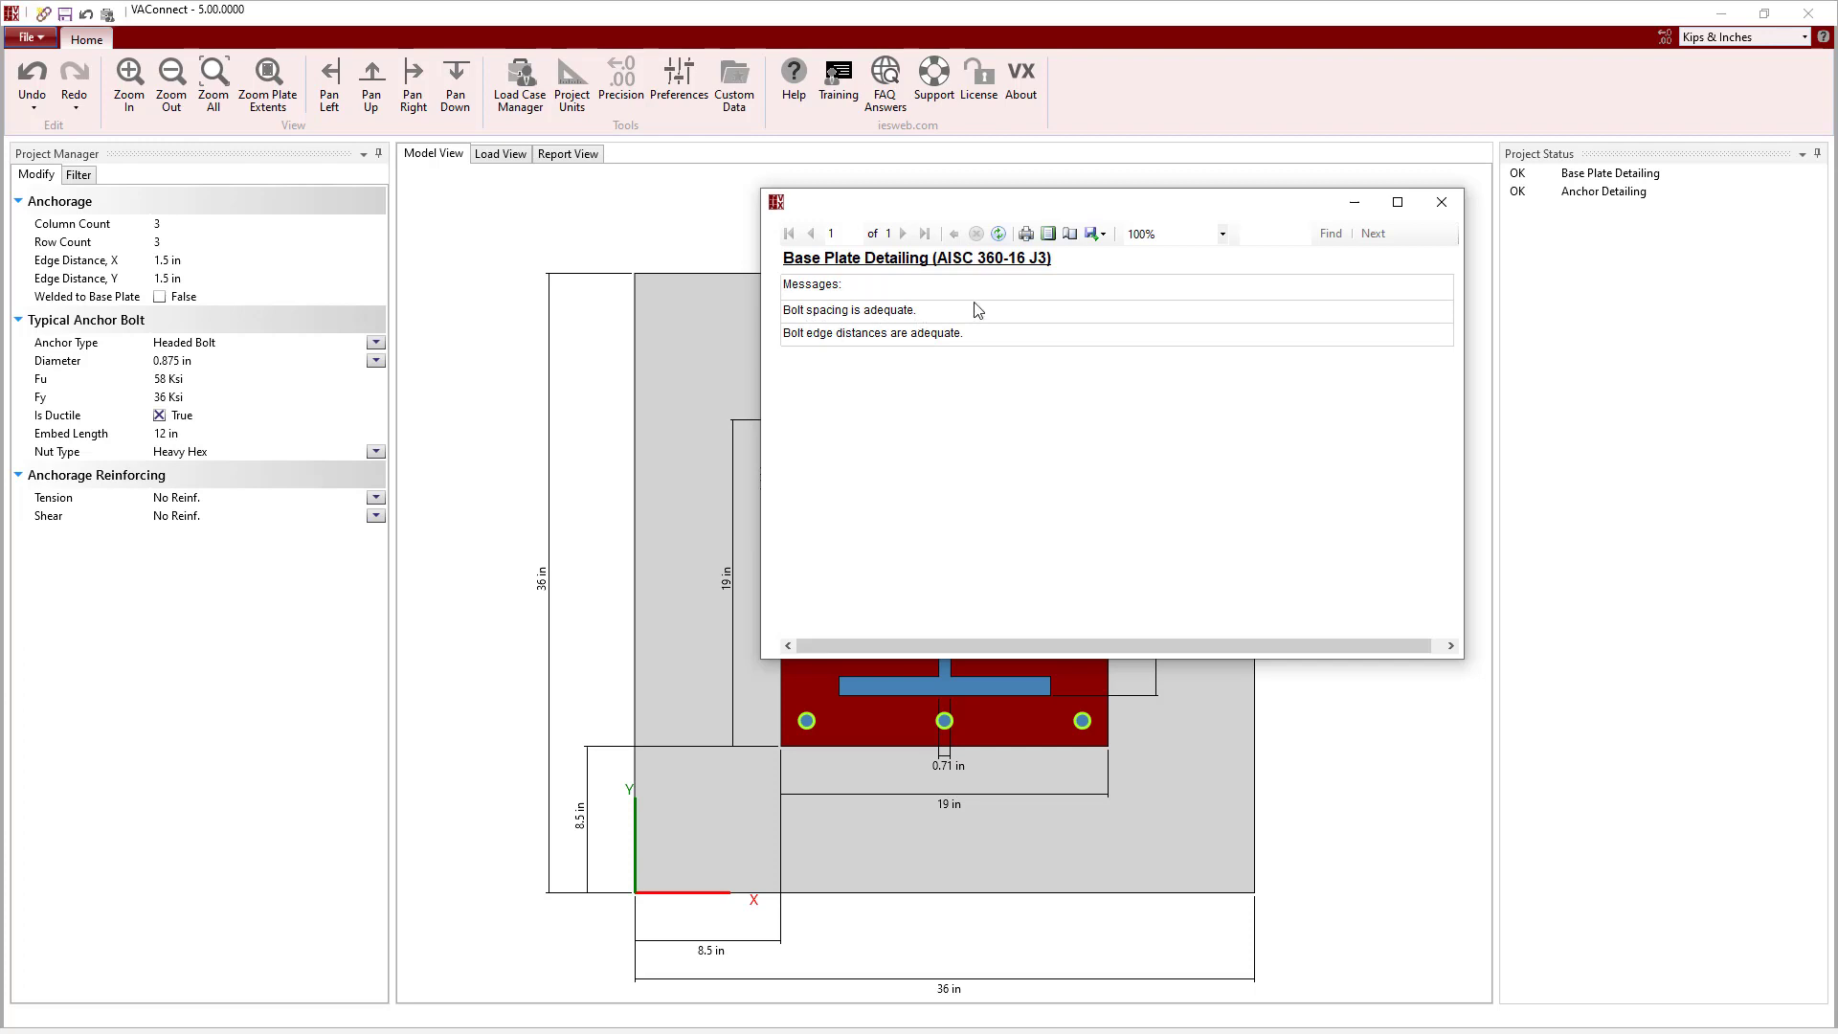
Close the detailing report and set the project Analysis Method to Finite Element Analysis
{"action": "left_click", "coordinate": [1442, 204]}
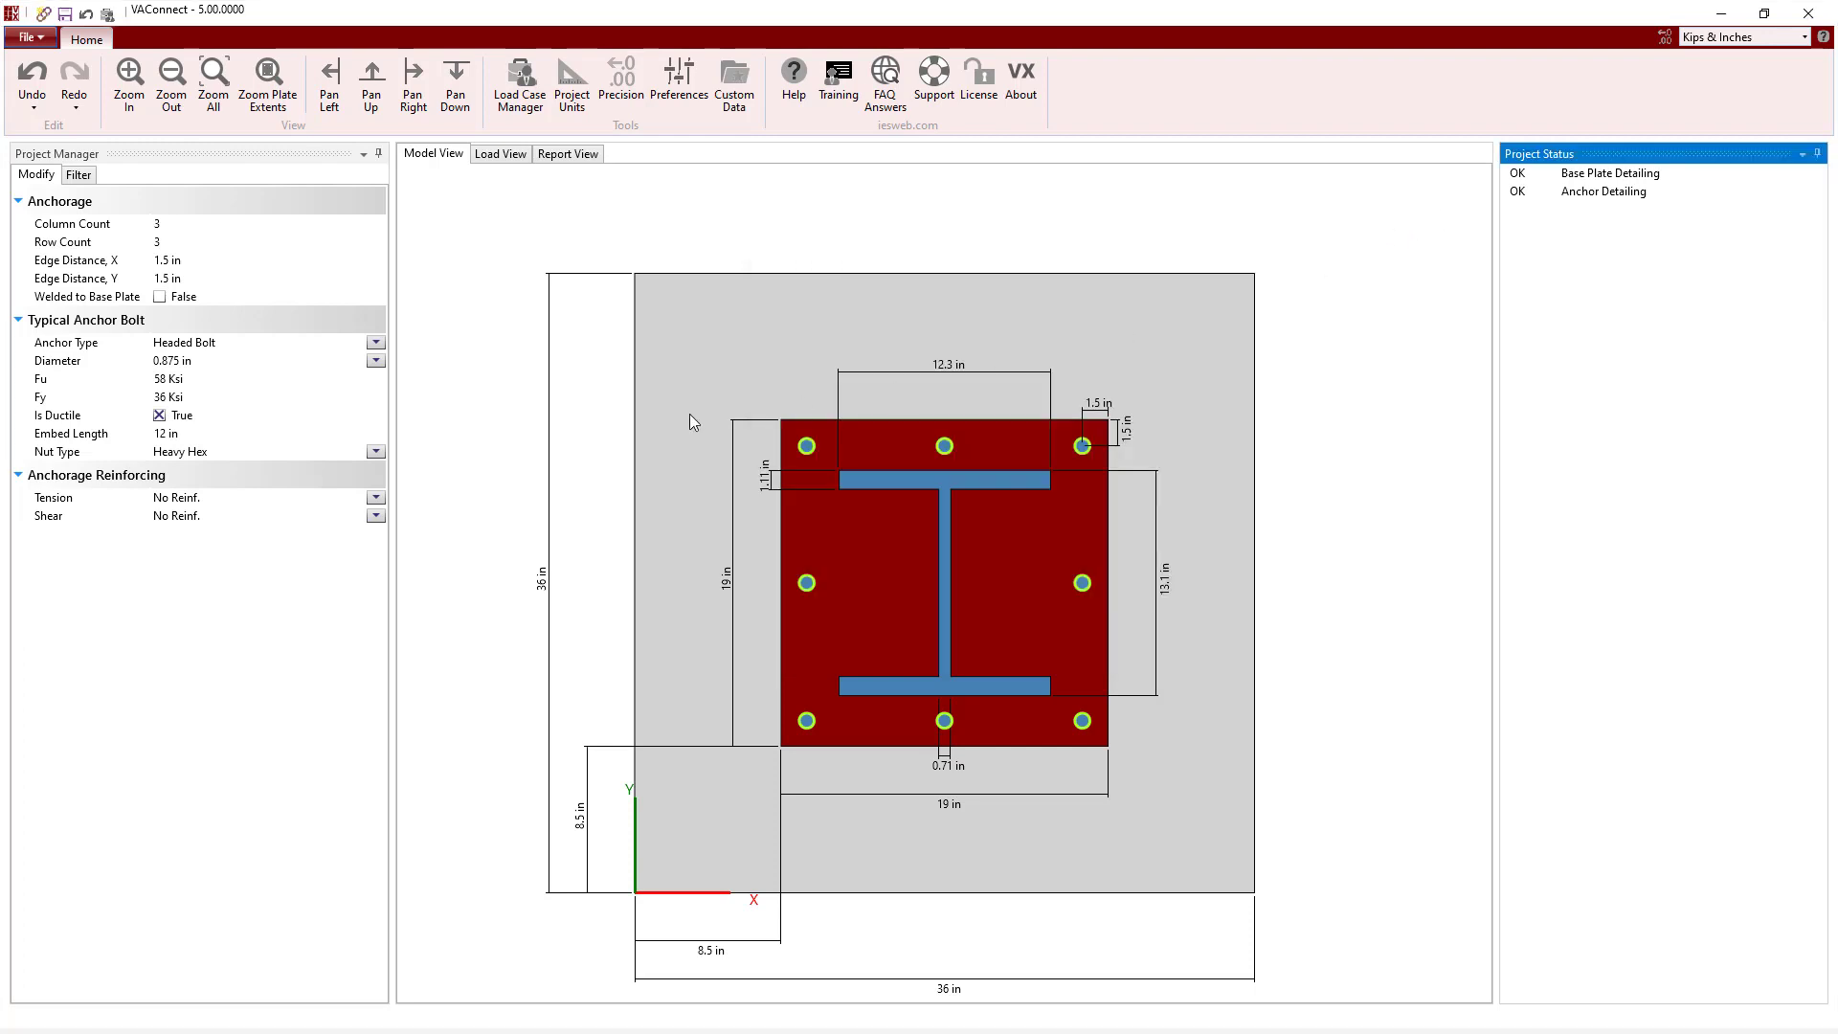
{"action": "left_click", "coordinate": [487, 426]}
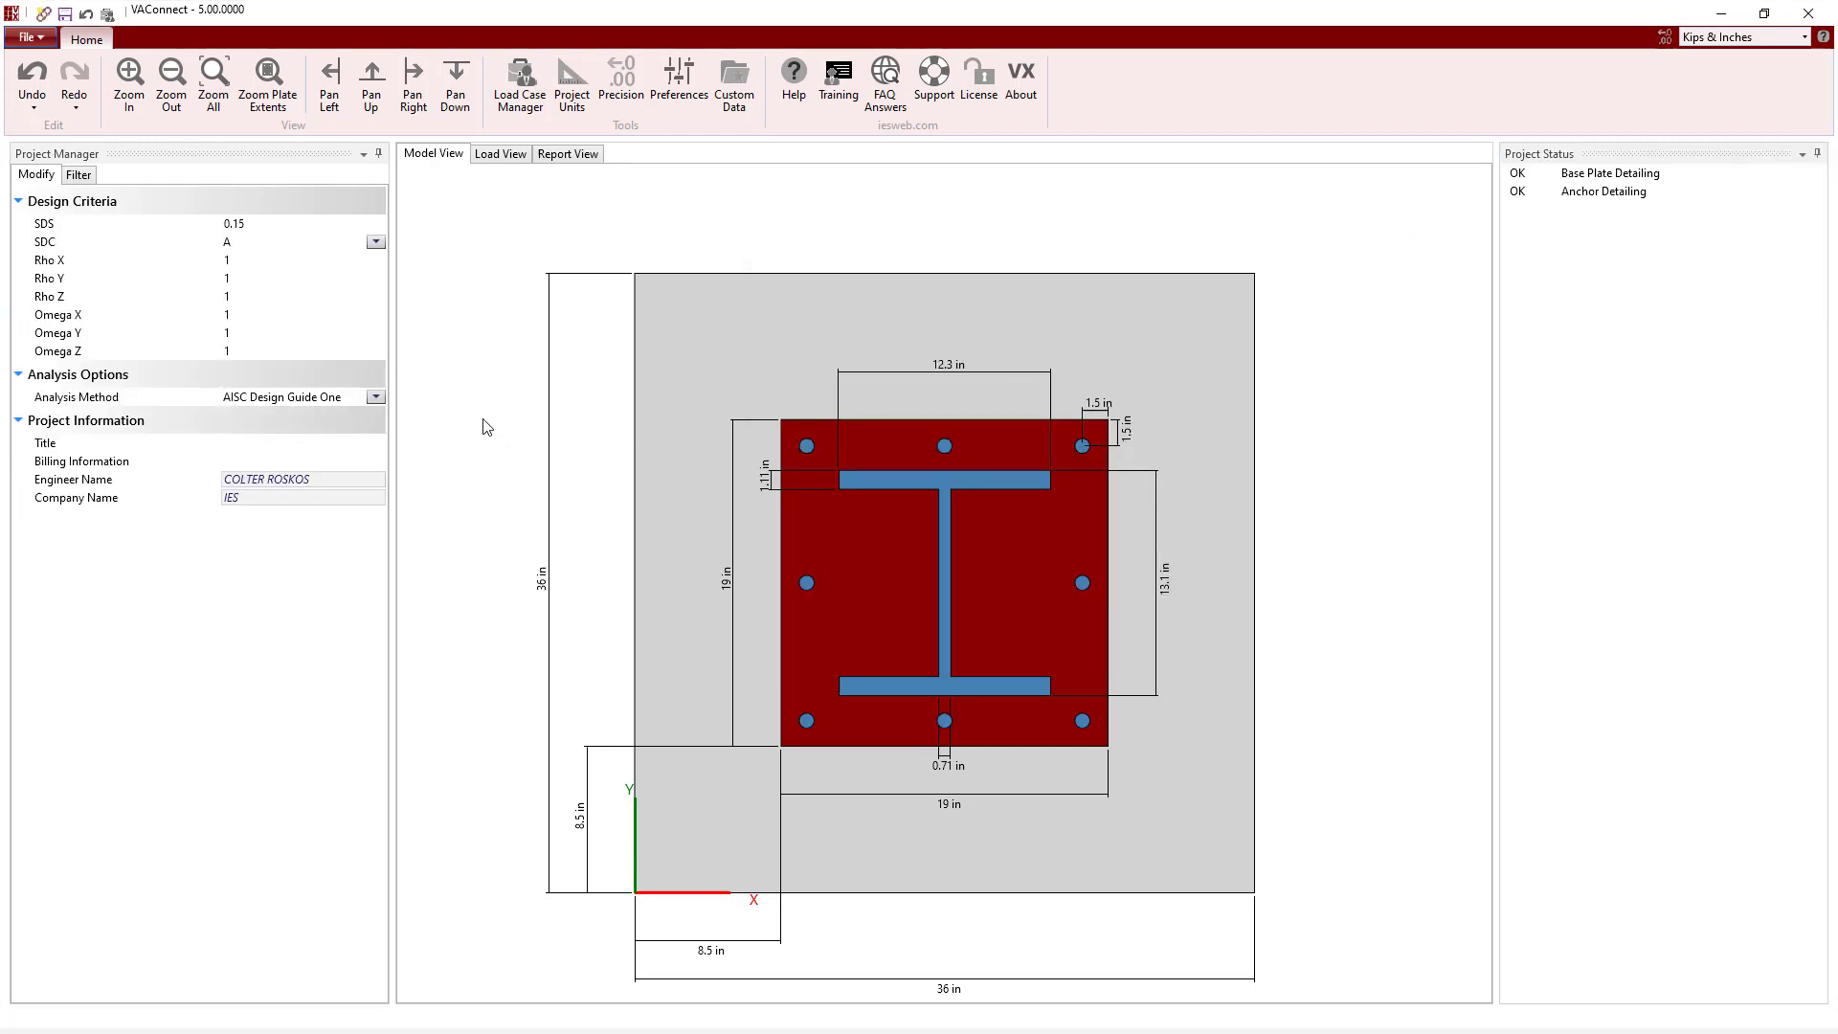
{"action": "left_click", "coordinate": [376, 396]}
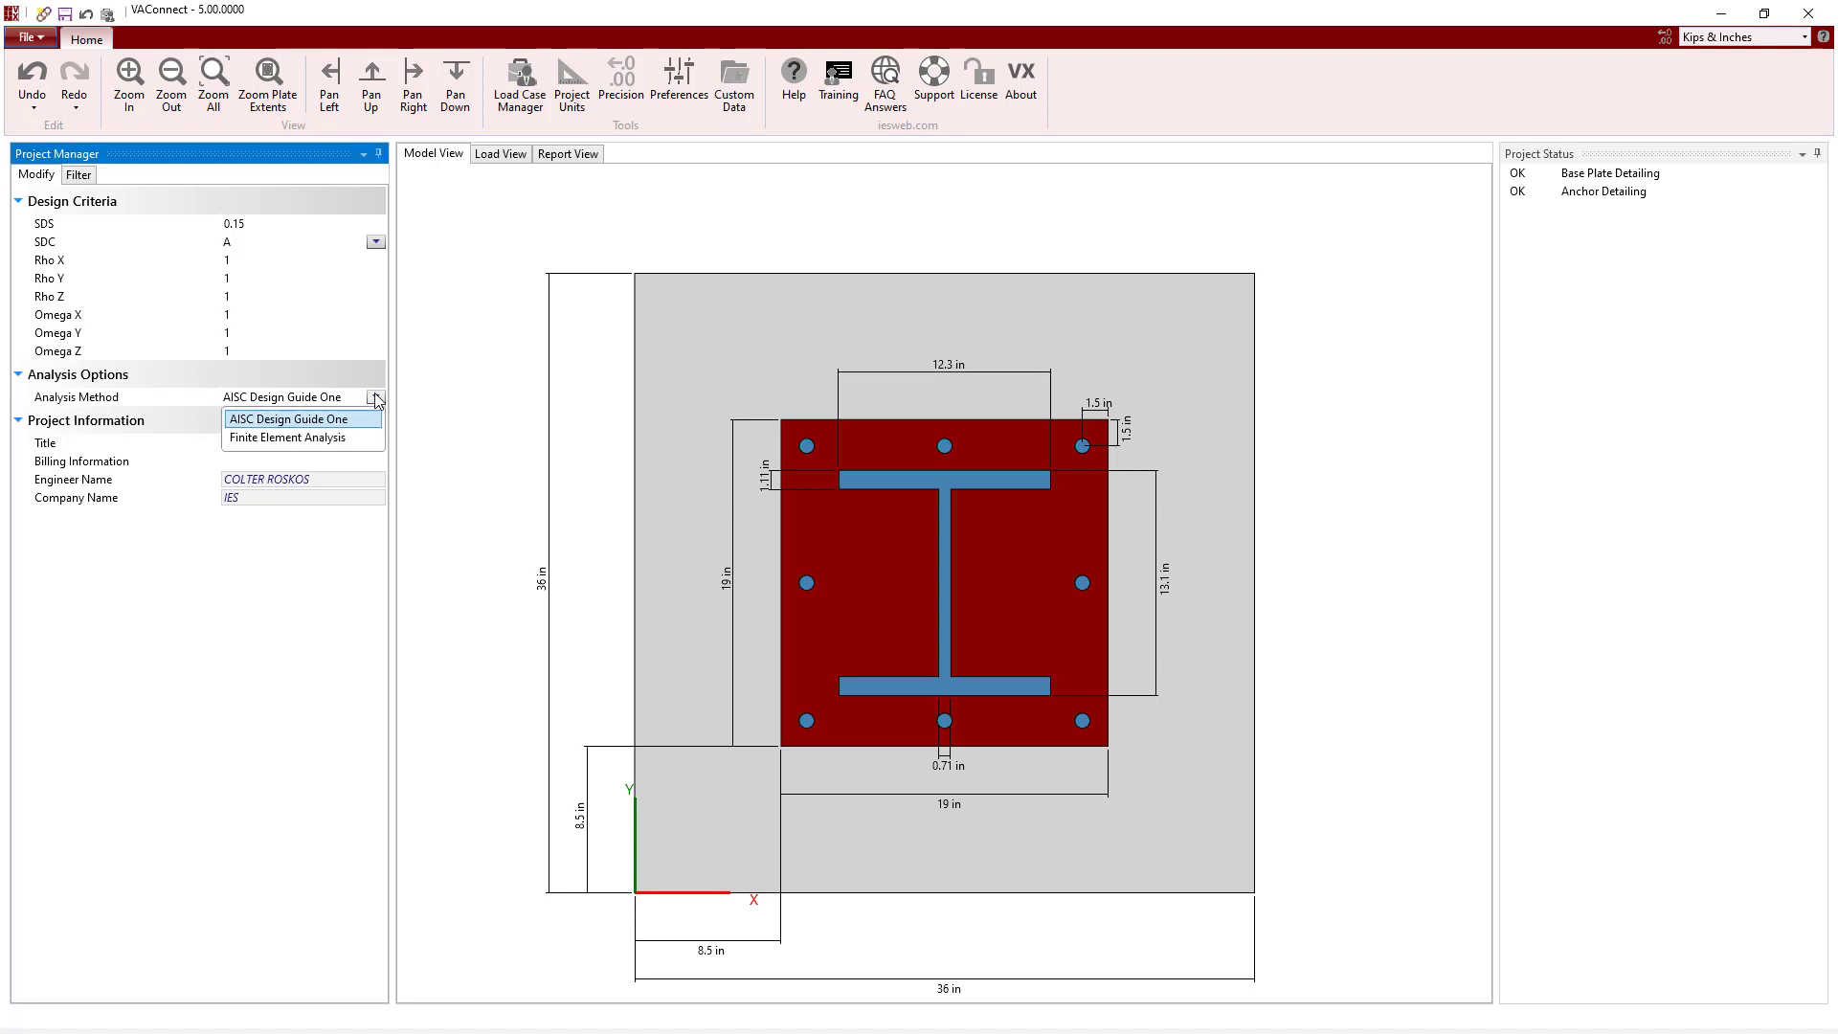
{"action": "left_click", "coordinate": [364, 443]}
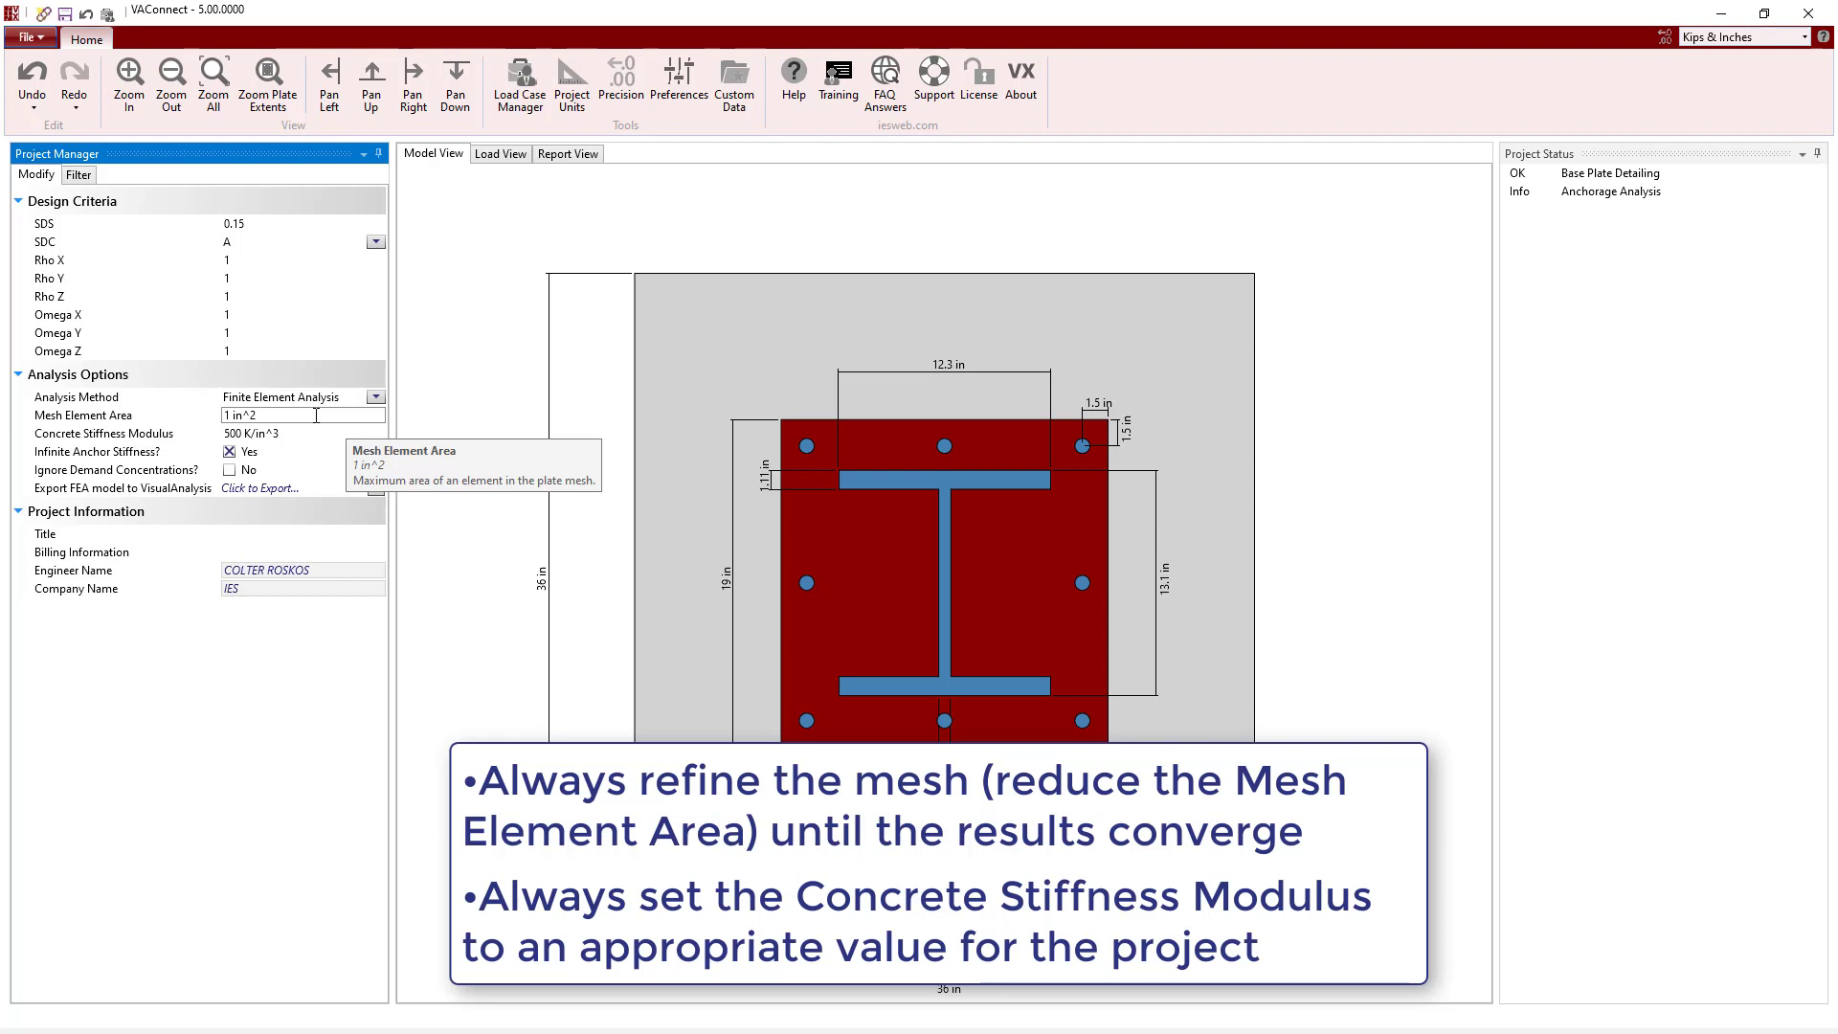
{"action": "mouse_move", "coordinate": [299, 429]}
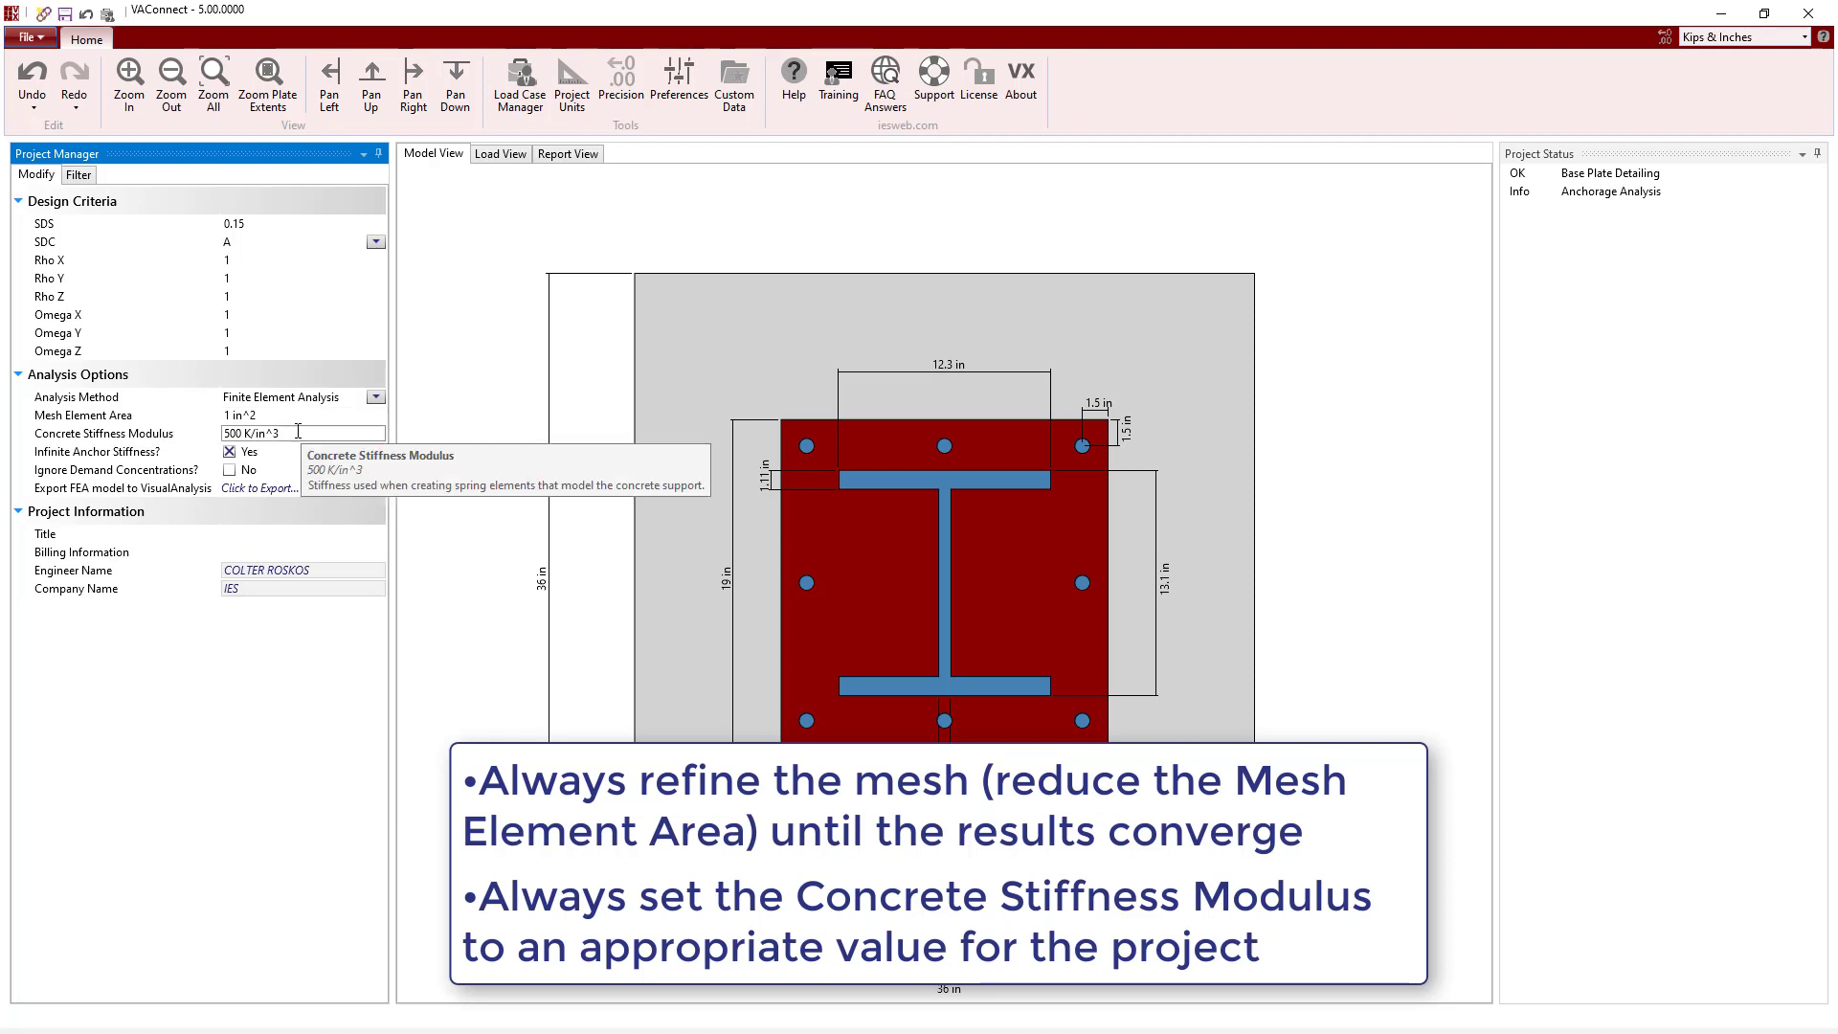
{"action": "left_click", "coordinate": [229, 452]}
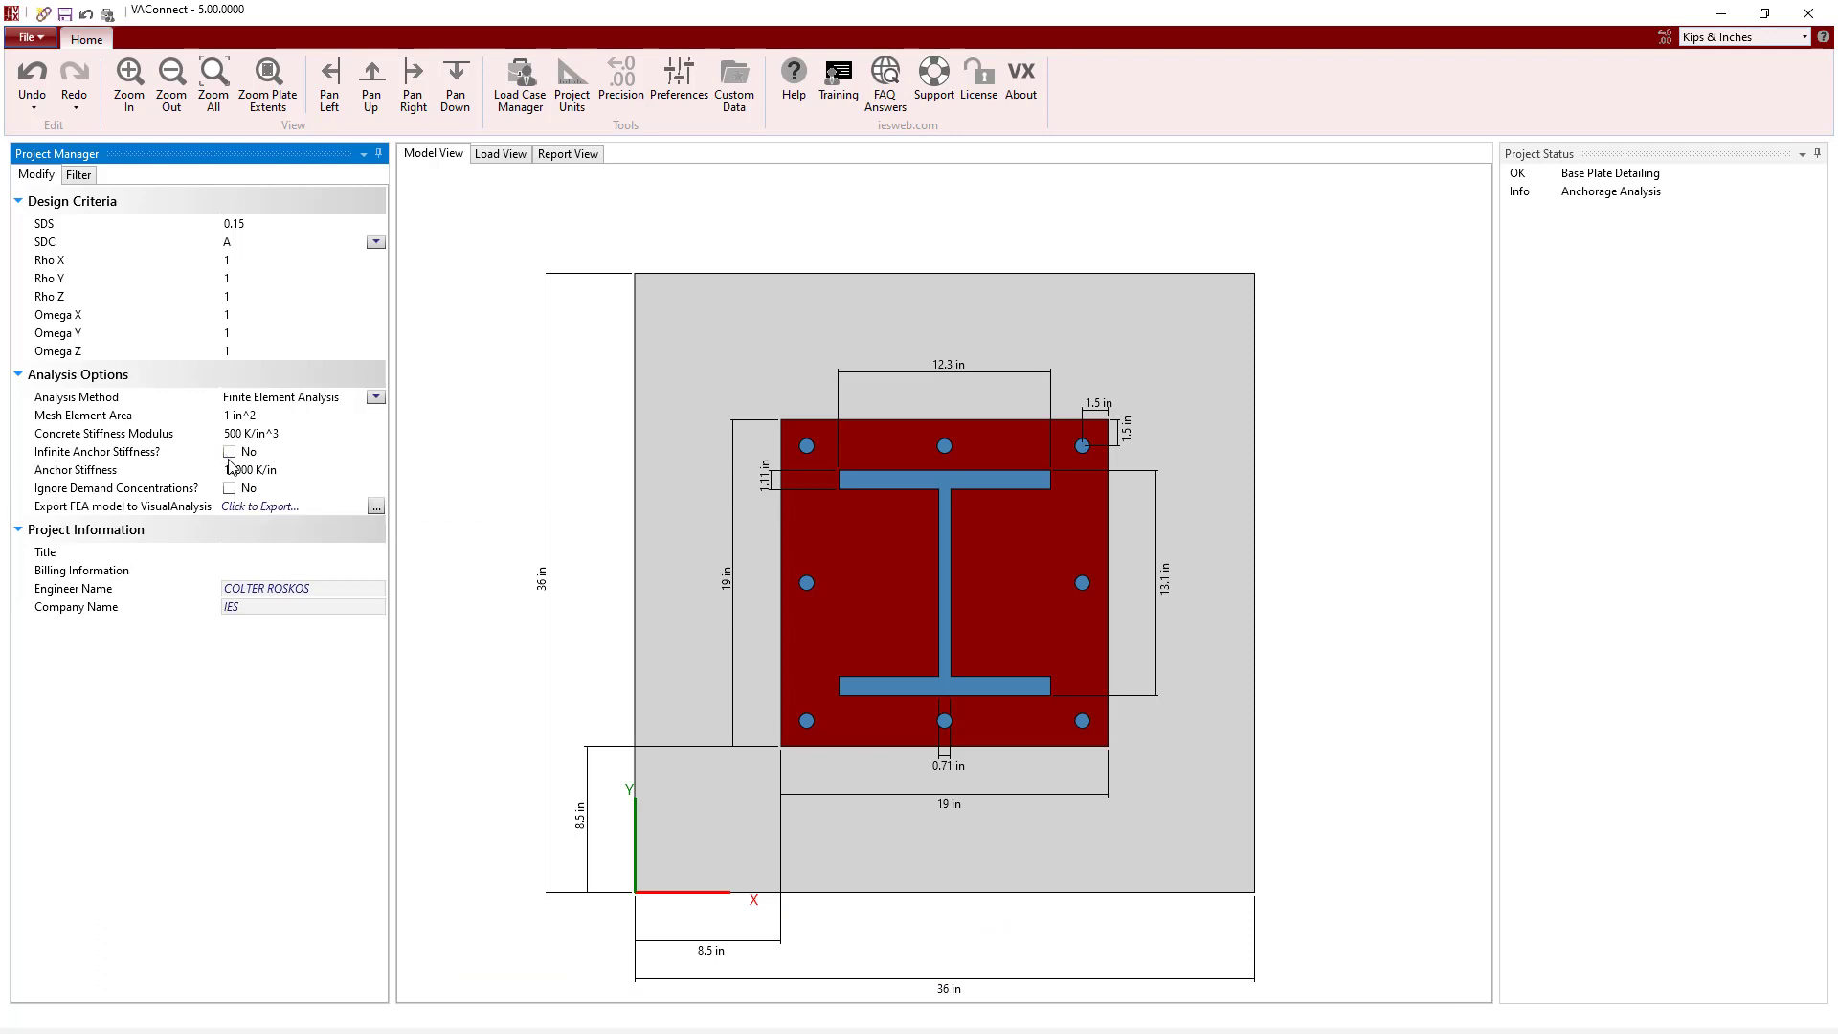
{"action": "left_click", "coordinate": [248, 470]}
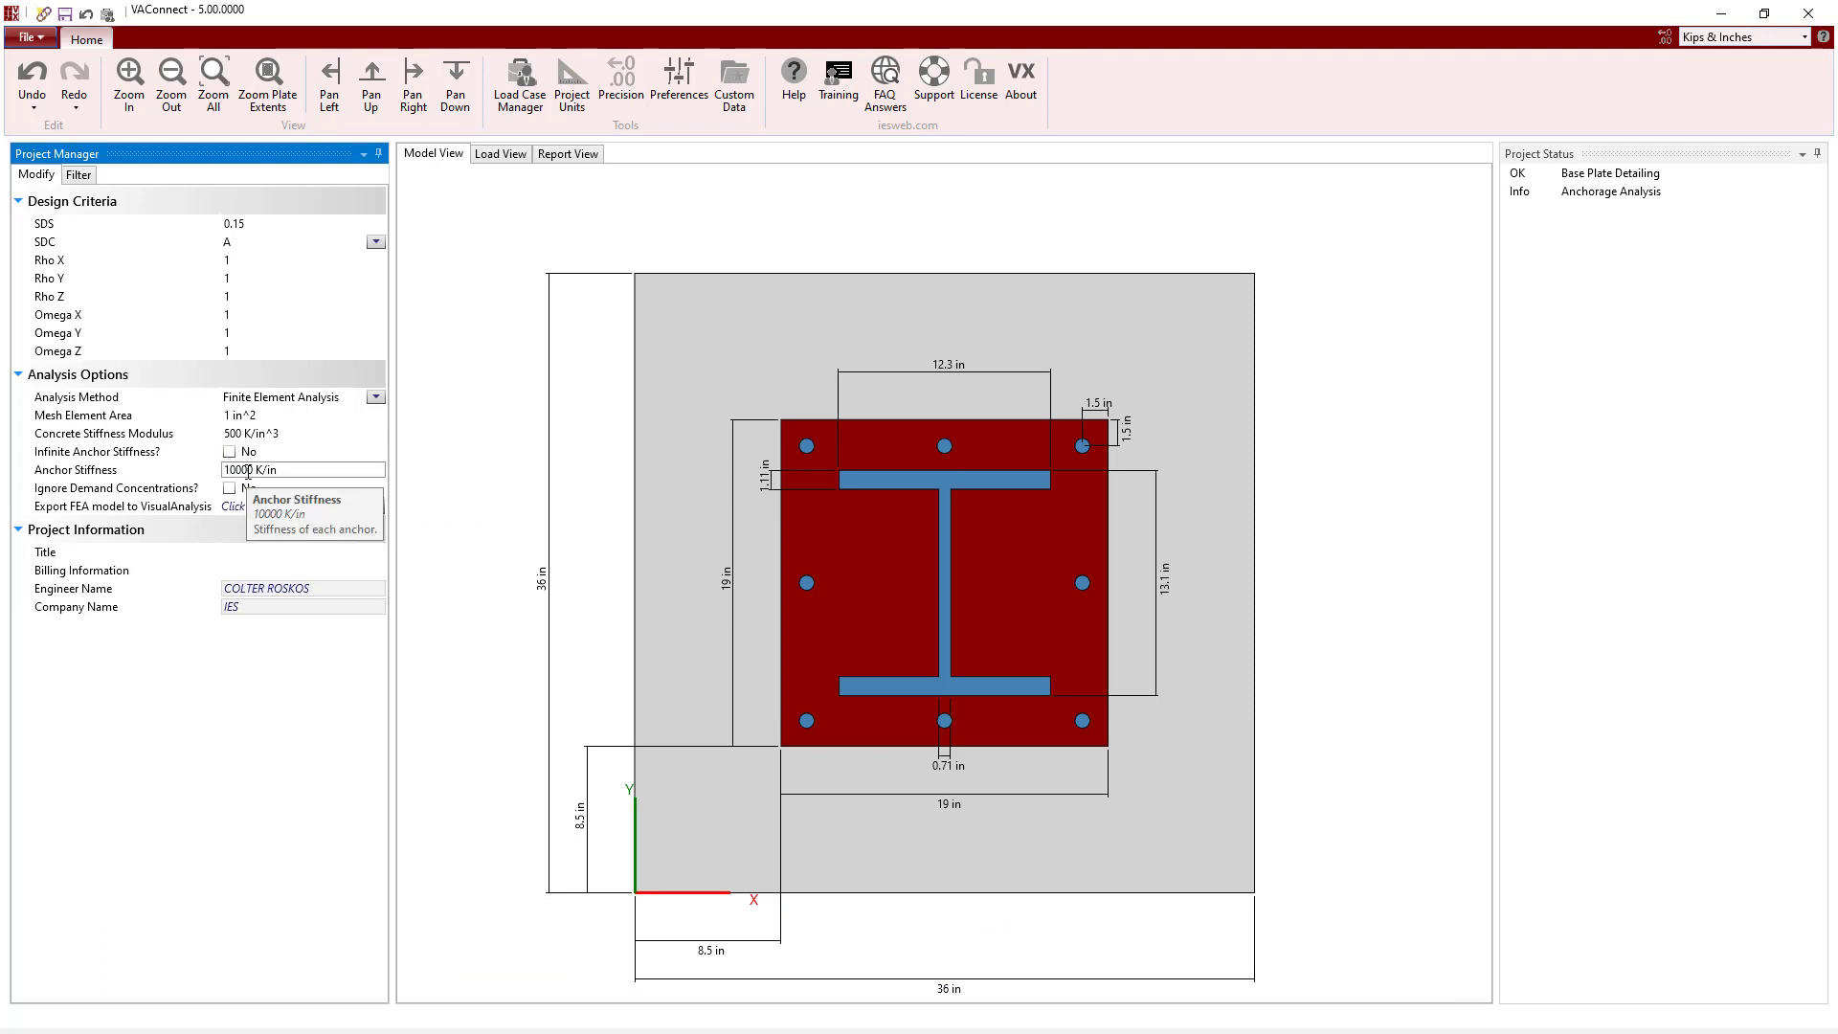
{"action": "left_click", "coordinate": [230, 454]}
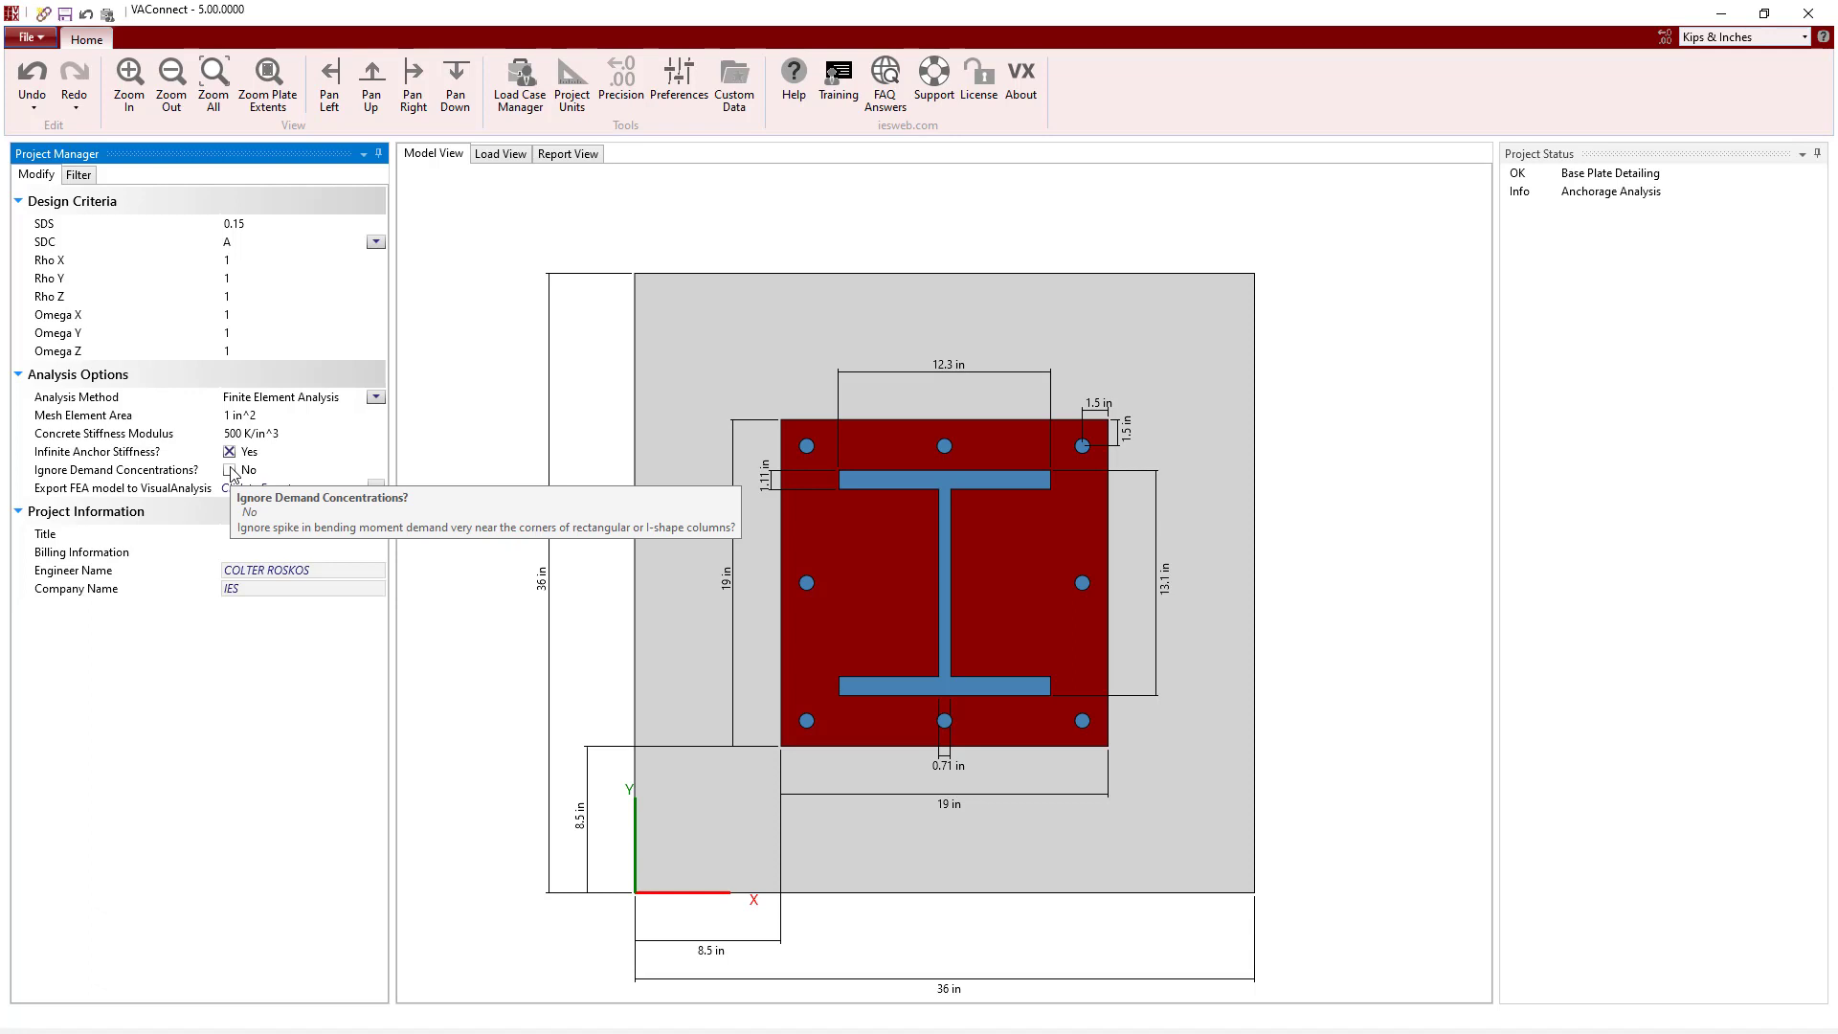
{"action": "left_click", "coordinate": [230, 470]}
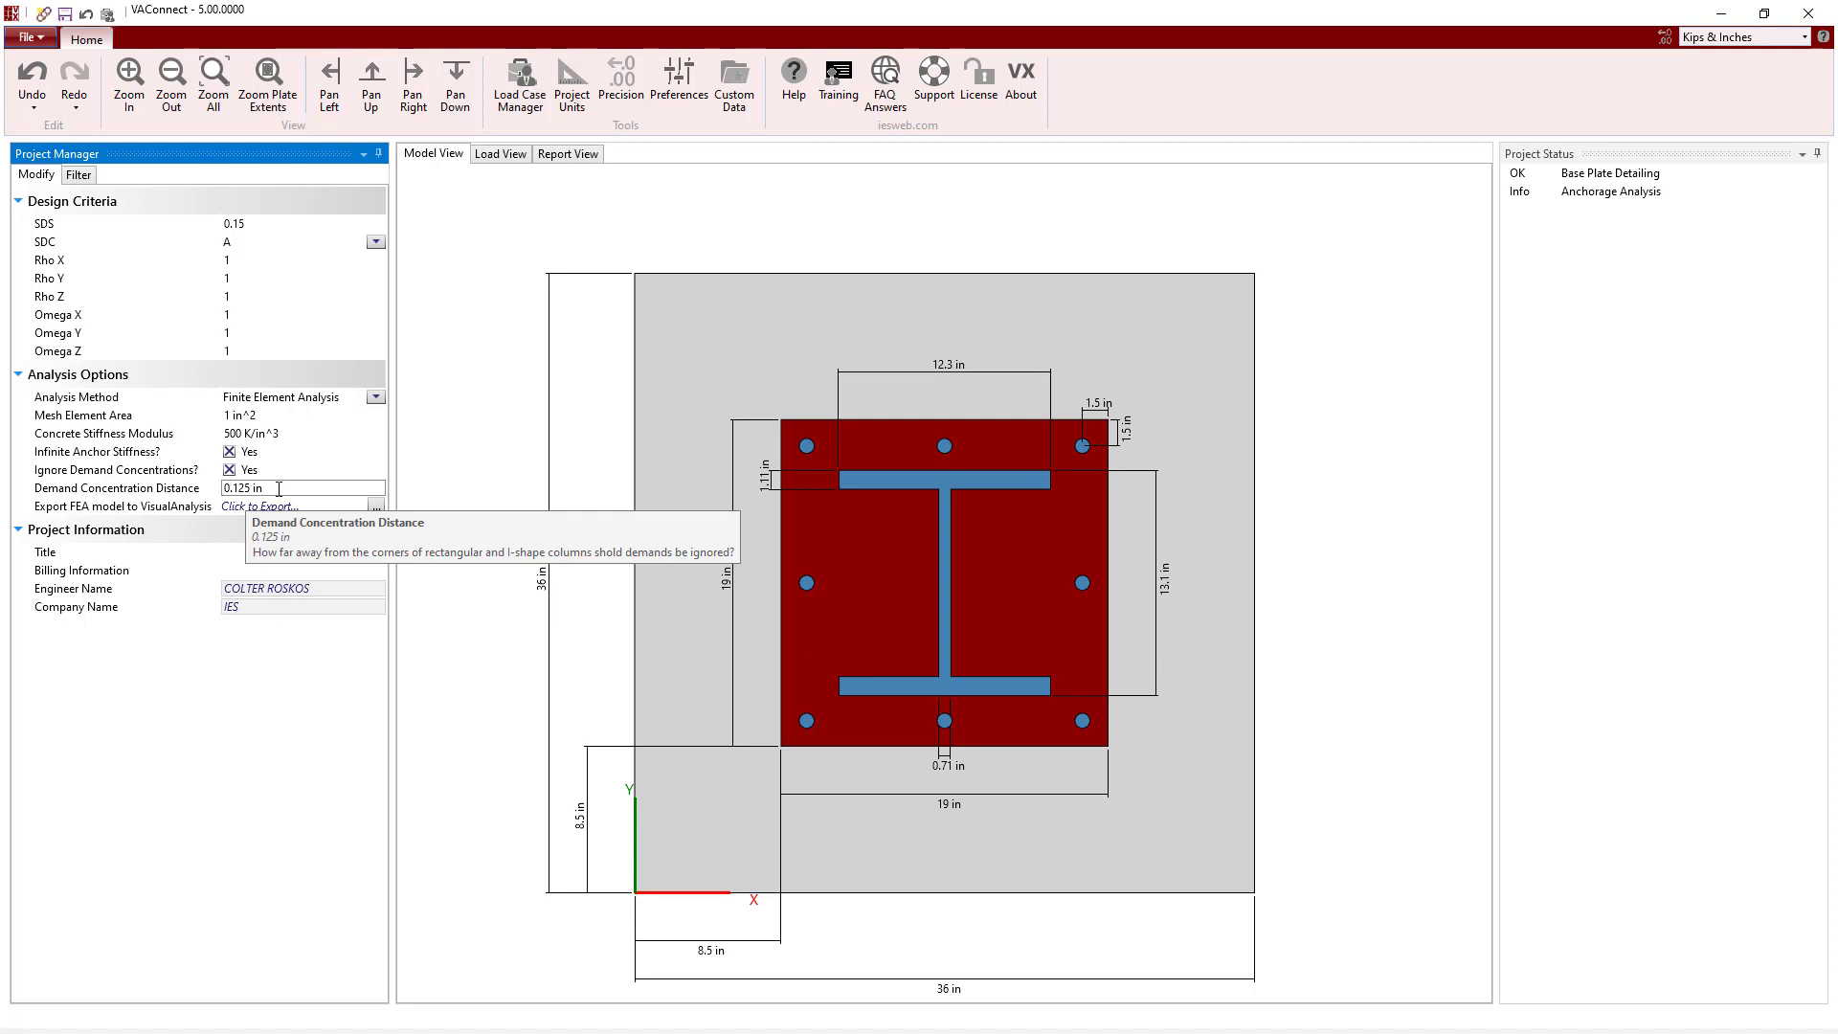
{"action": "left_click", "coordinate": [230, 470]}
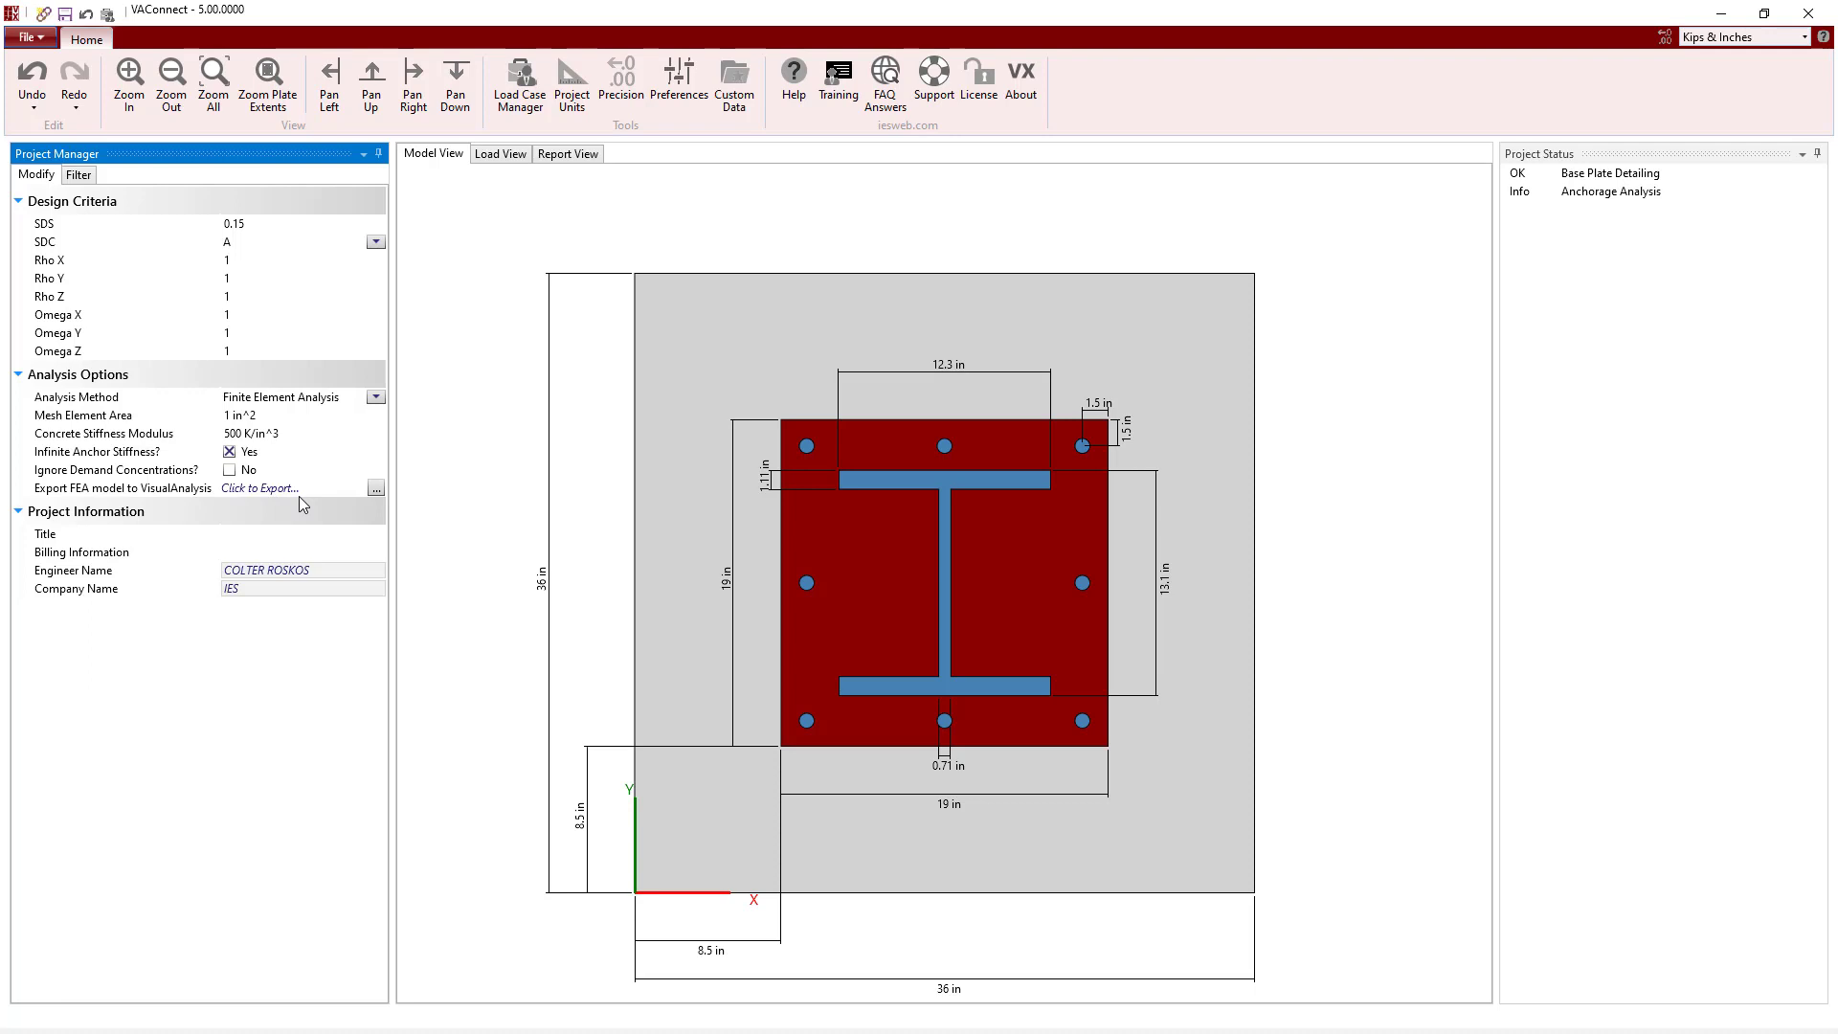
In the Load View, apply an Fz of -250 K to the D load case
{"action": "left_click", "coordinate": [364, 352]}
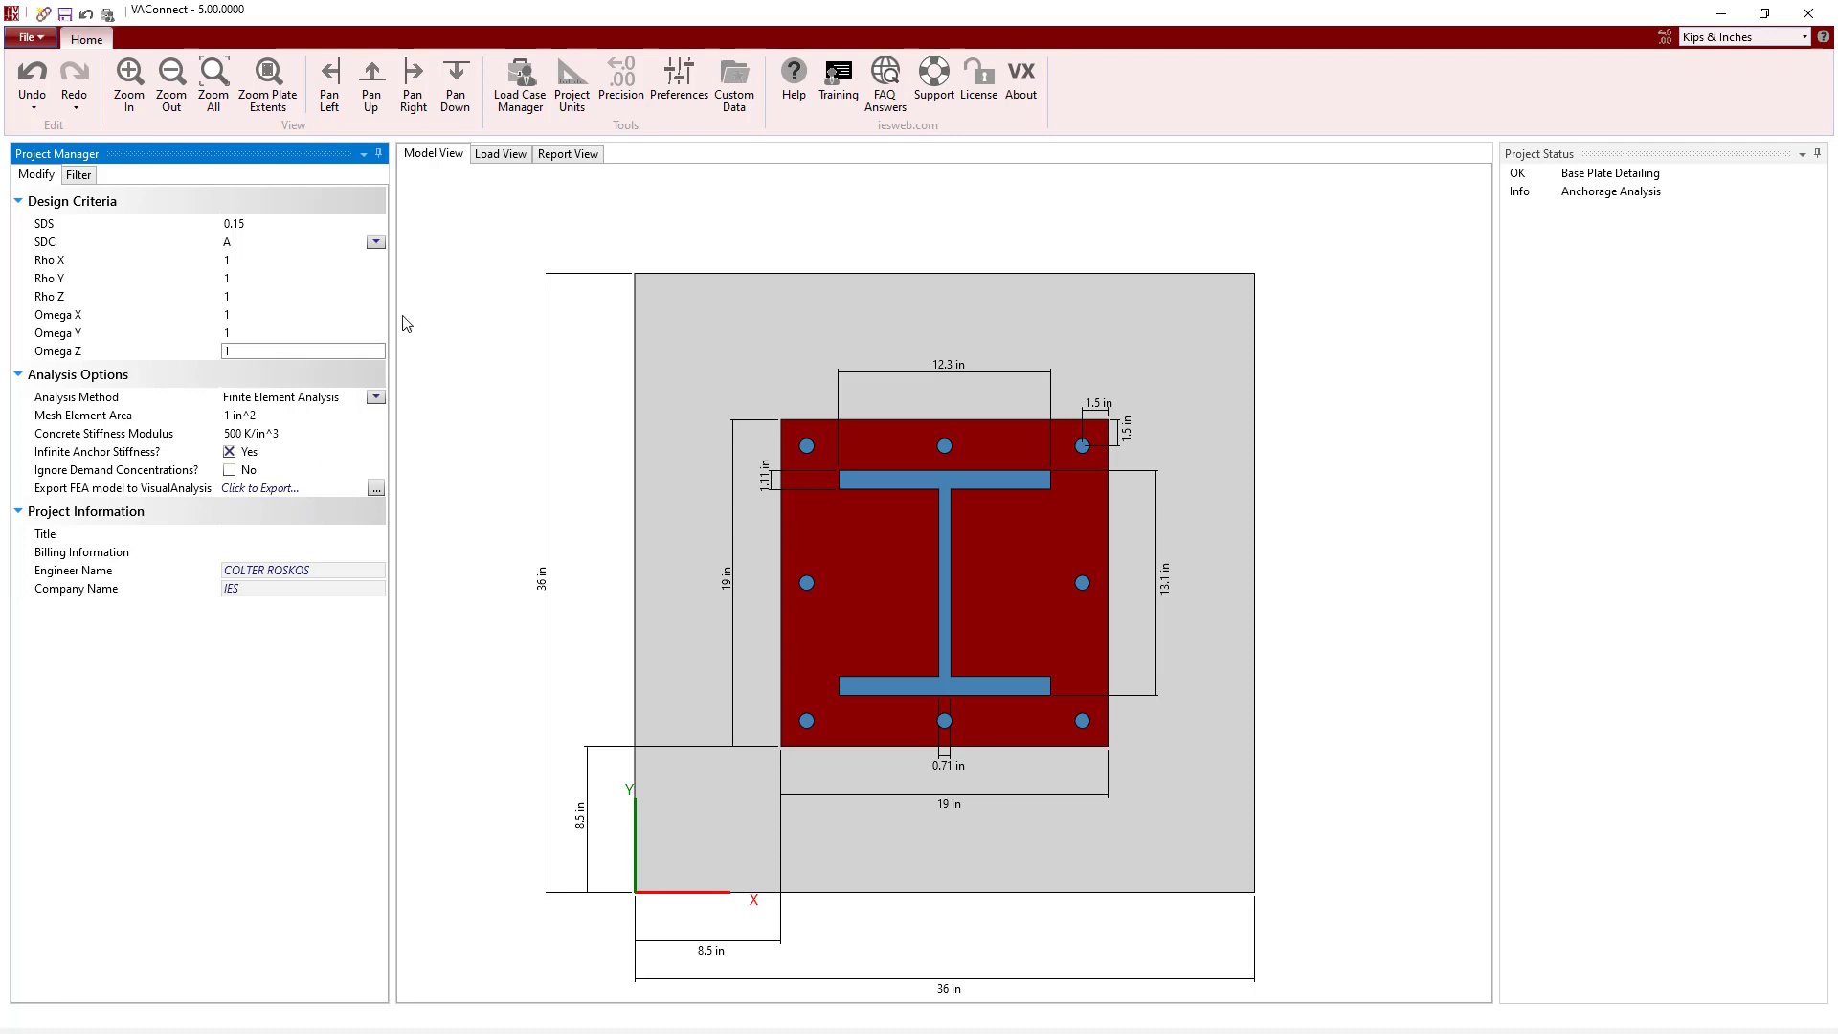
{"action": "left_click", "coordinate": [505, 161]}
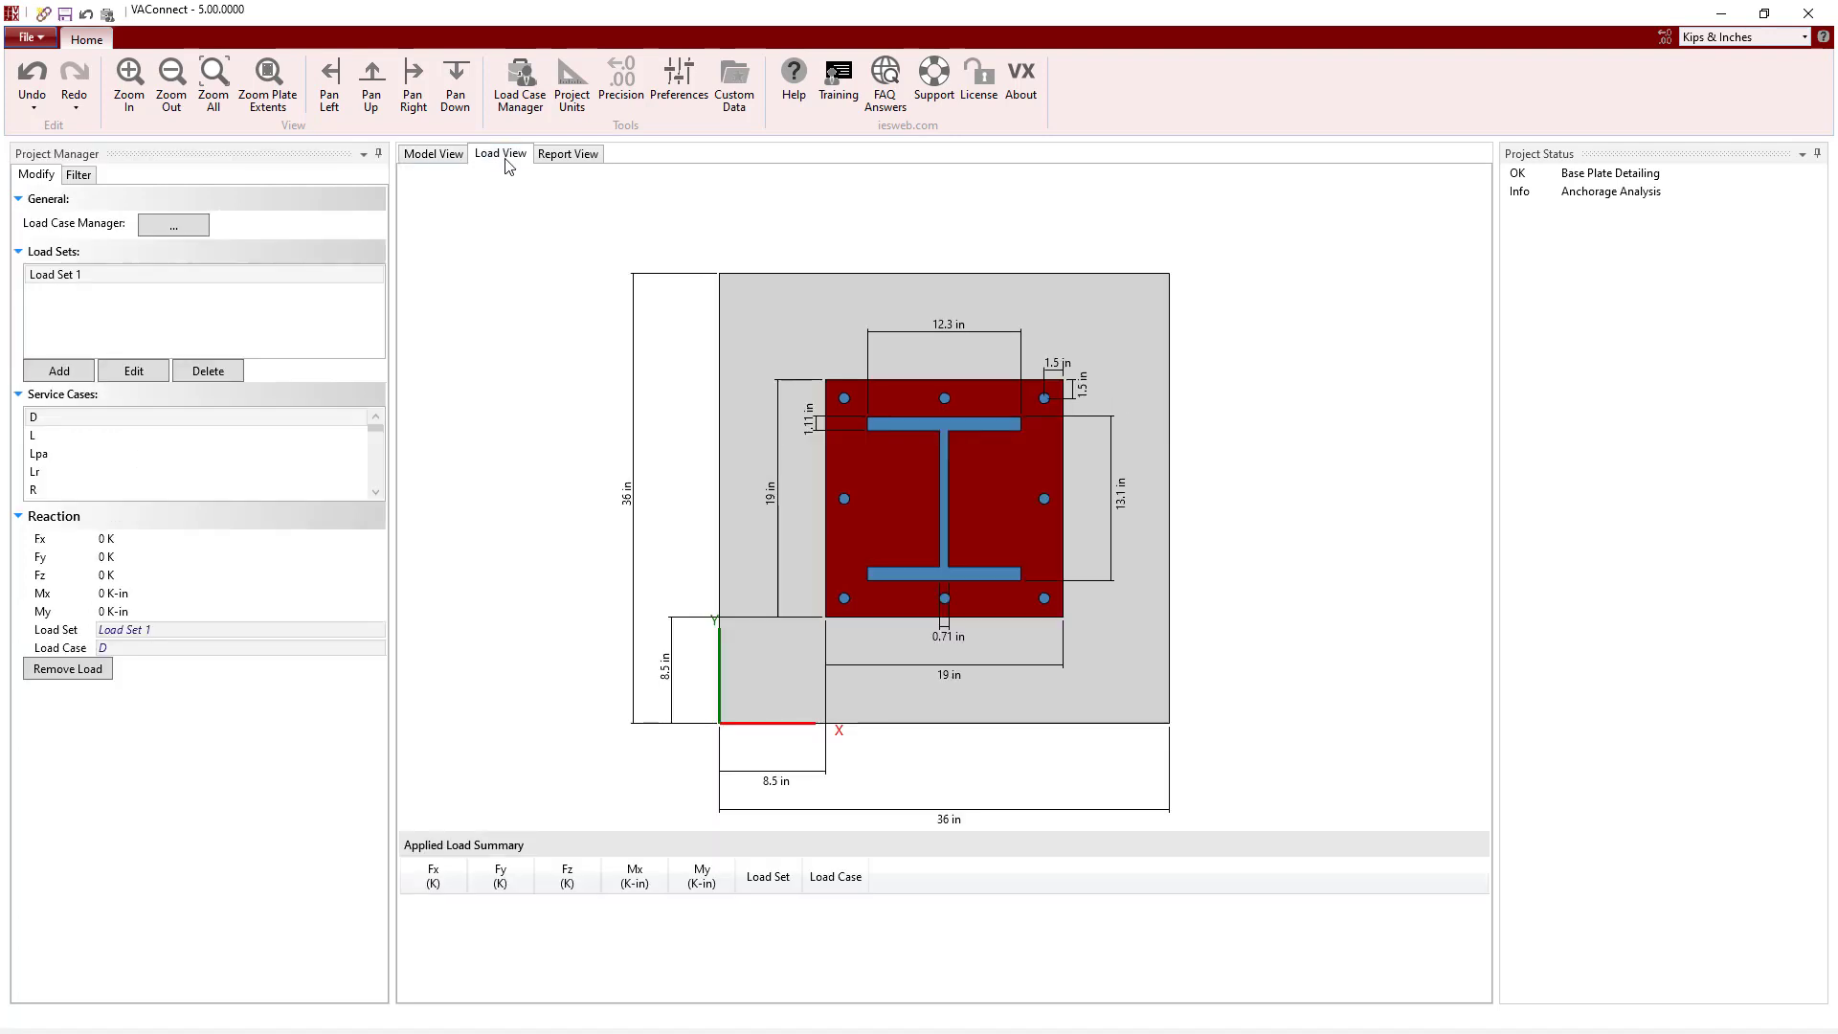
{"action": "left_click", "coordinate": [153, 574]}
{"action": "type", "text": "-250"}
{"action": "key", "text": "Return"}
Give W+X Fx 5 K, Fy 25 K, Mx 1000 K-in, My 500 K-in, then review load combinations
{"action": "scroll", "coordinate": [119, 492], "scroll_direction": "down", "scroll_amount": 2}
{"action": "left_click", "coordinate": [118, 490]}
{"action": "left_click", "coordinate": [146, 538]}
{"action": "type", "text": "5"}
{"action": "key", "text": "Tab"}
{"action": "type", "text": "25"}
{"action": "key", "text": "Tab"}
{"action": "key", "text": "Tab"}
{"action": "type", "text": "1"}
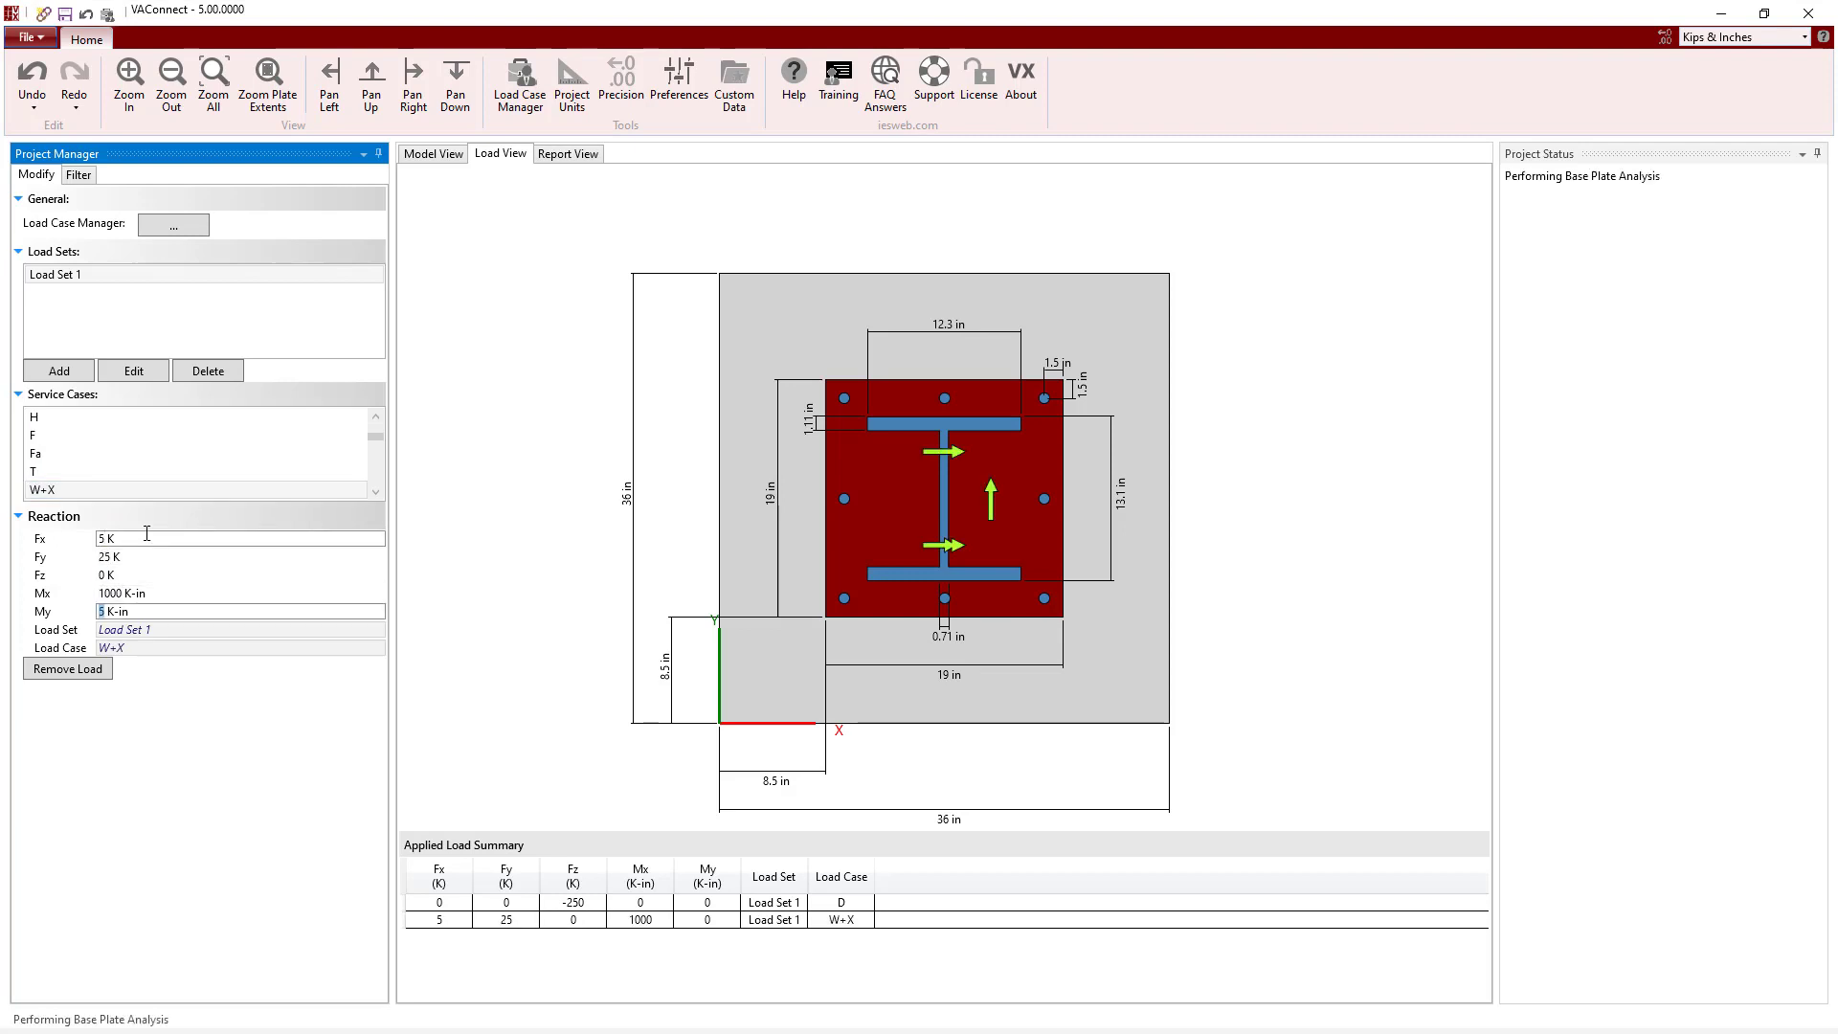
{"action": "type", "text": "00"}
{"action": "key", "text": "Return"}
{"action": "left_click", "coordinate": [462, 508]}
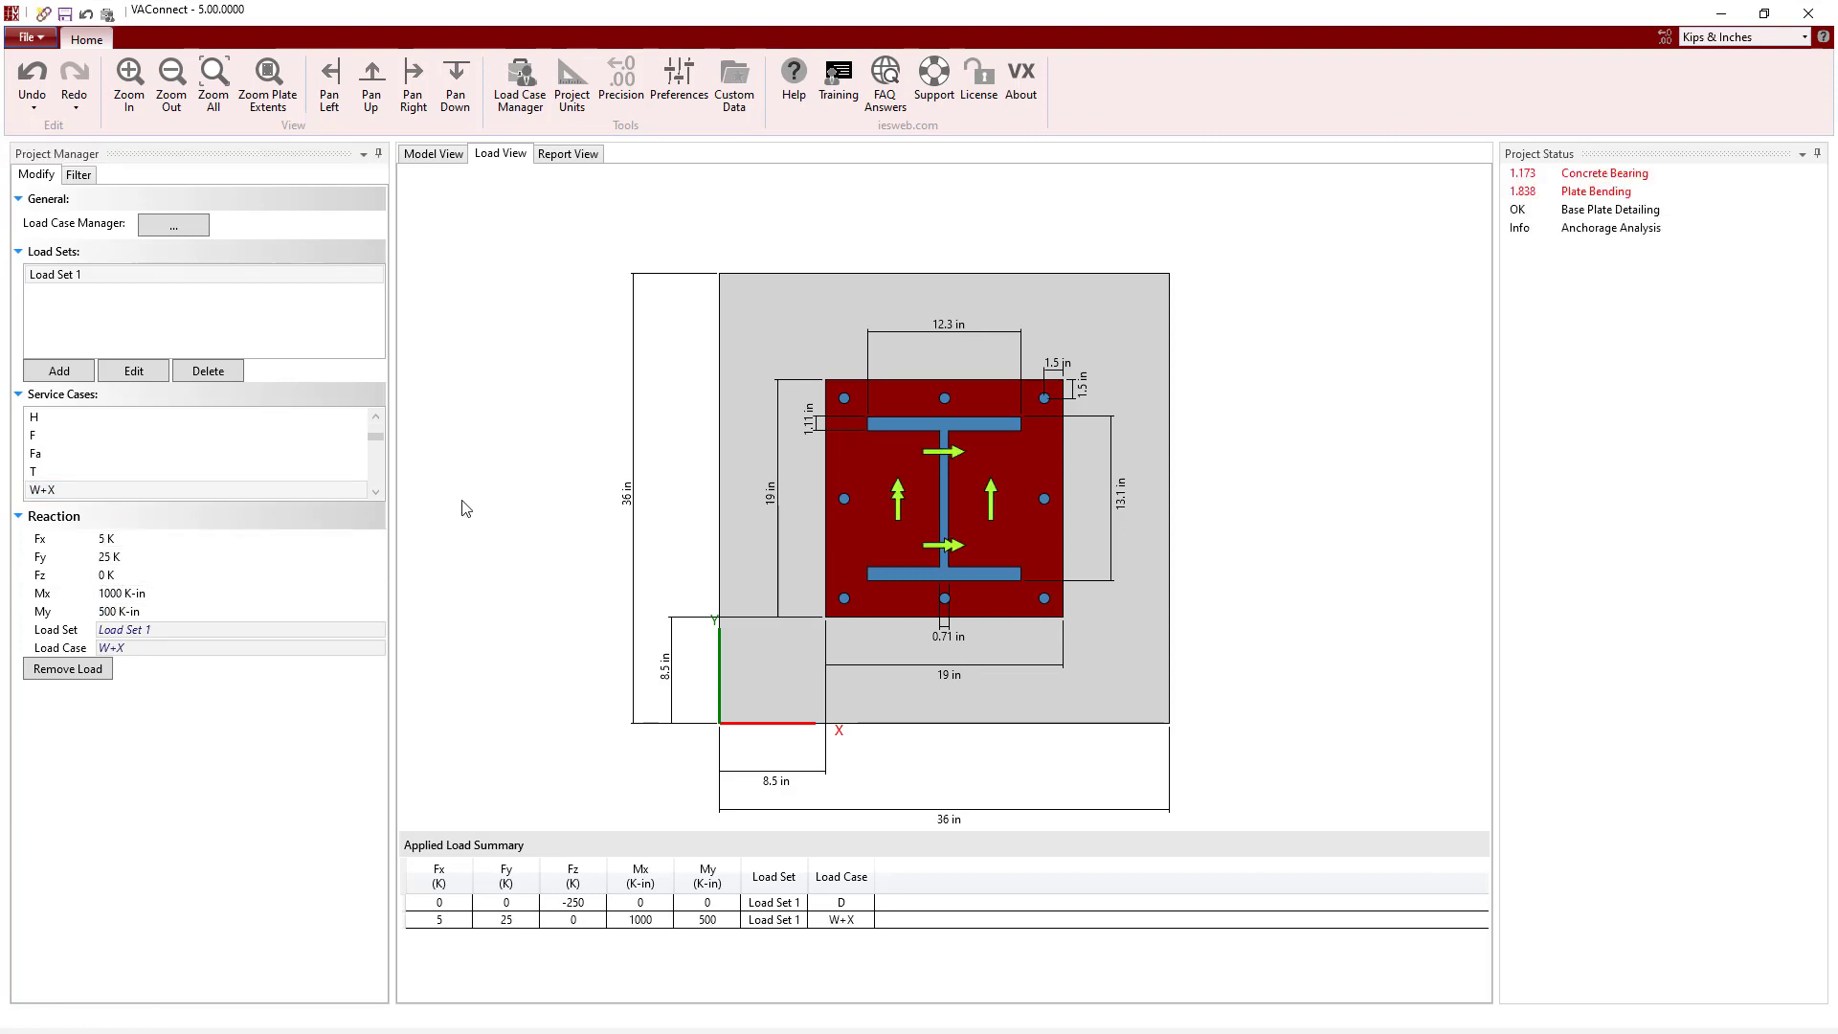
{"action": "left_click", "coordinate": [180, 226]}
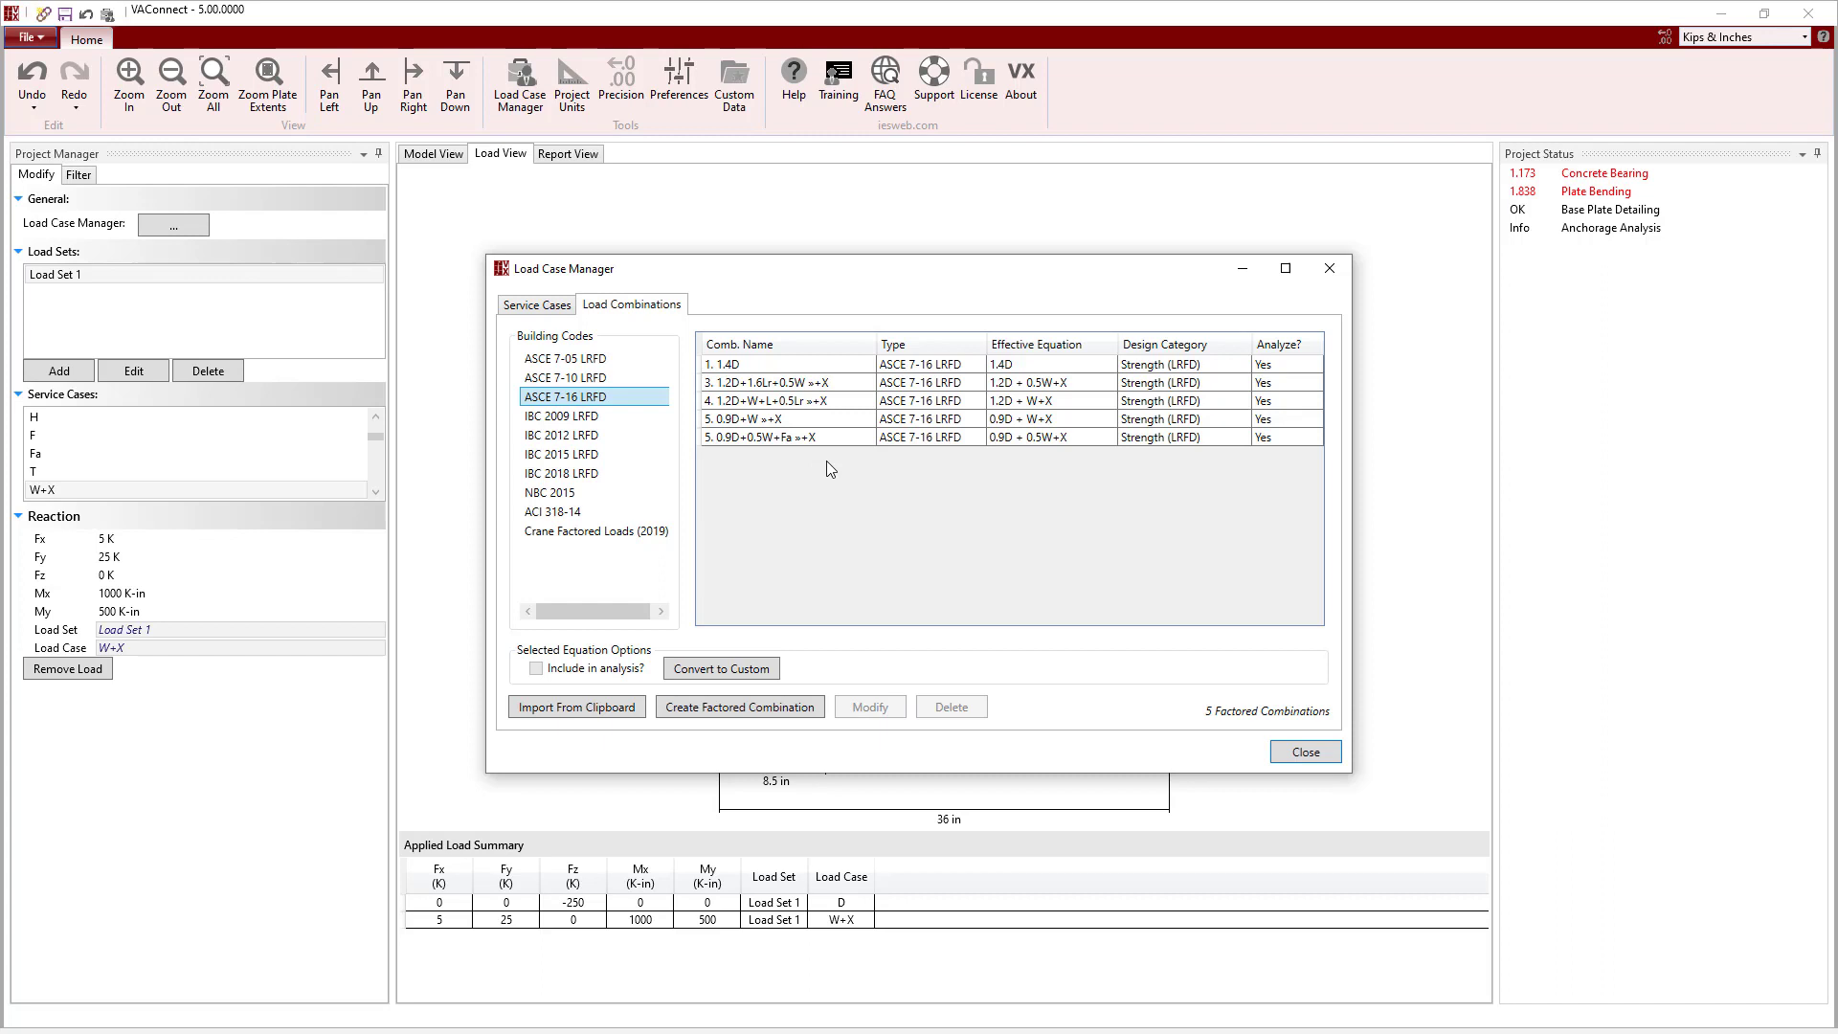
Close the load combinations and open the Concrete Bearing details showing unity 1.173 under 1.2D + W+X
{"action": "left_click", "coordinate": [1309, 753]}
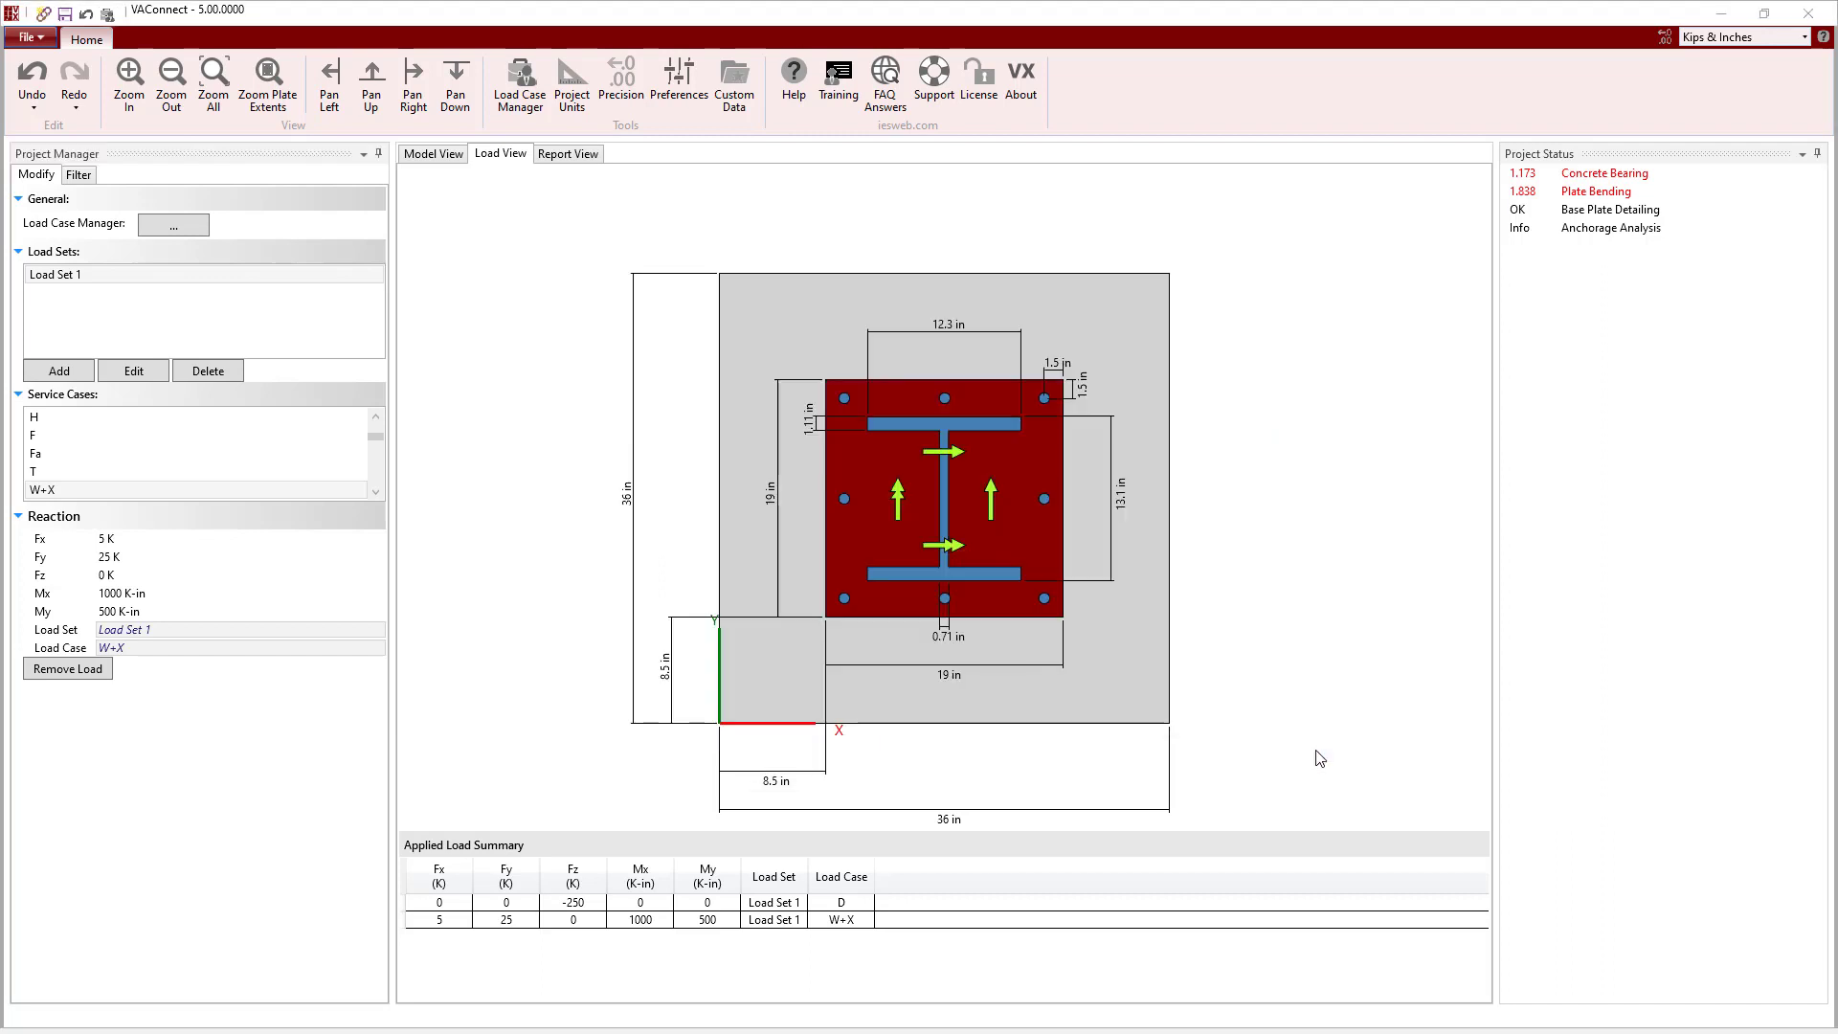
{"action": "left_click", "coordinate": [1671, 182]}
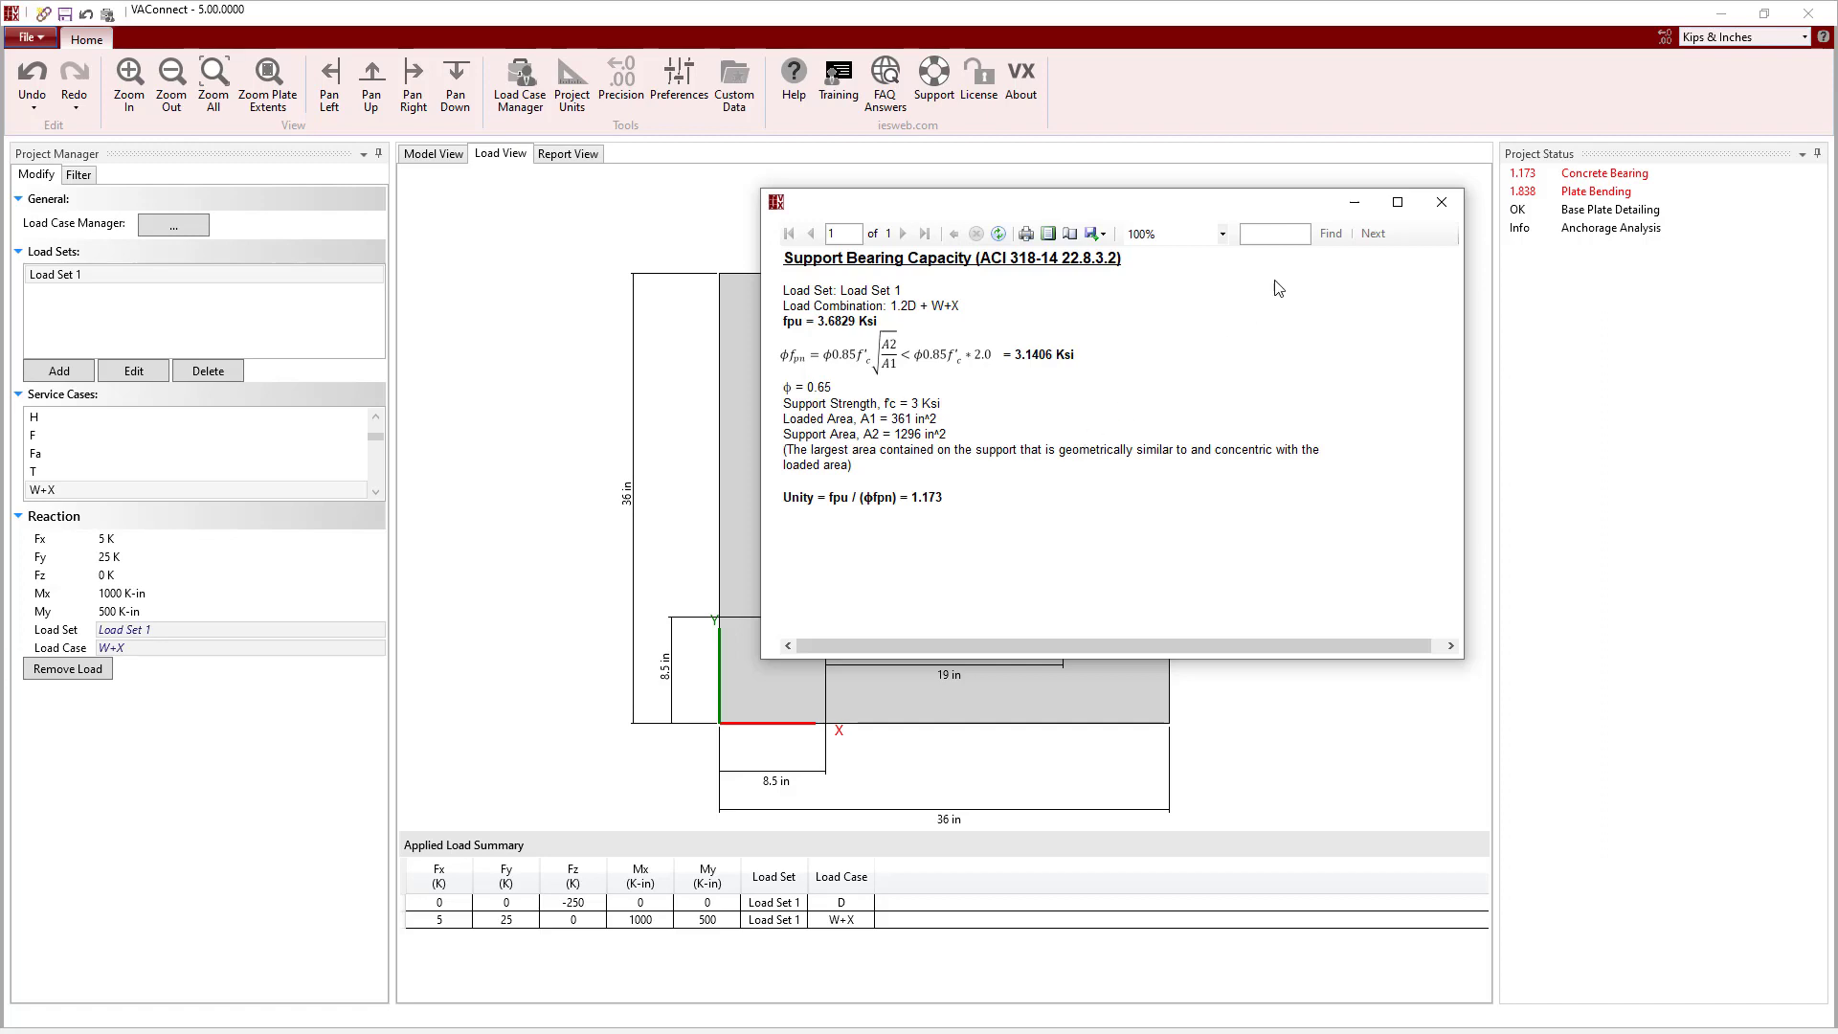
Close the bearing report, then read and close the Plate Bending details (Mu 14.886 K-in, unity 1.838)
{"action": "left_click", "coordinate": [1442, 202]}
{"action": "left_click", "coordinate": [1597, 191]}
{"action": "left_click", "coordinate": [1597, 192]}
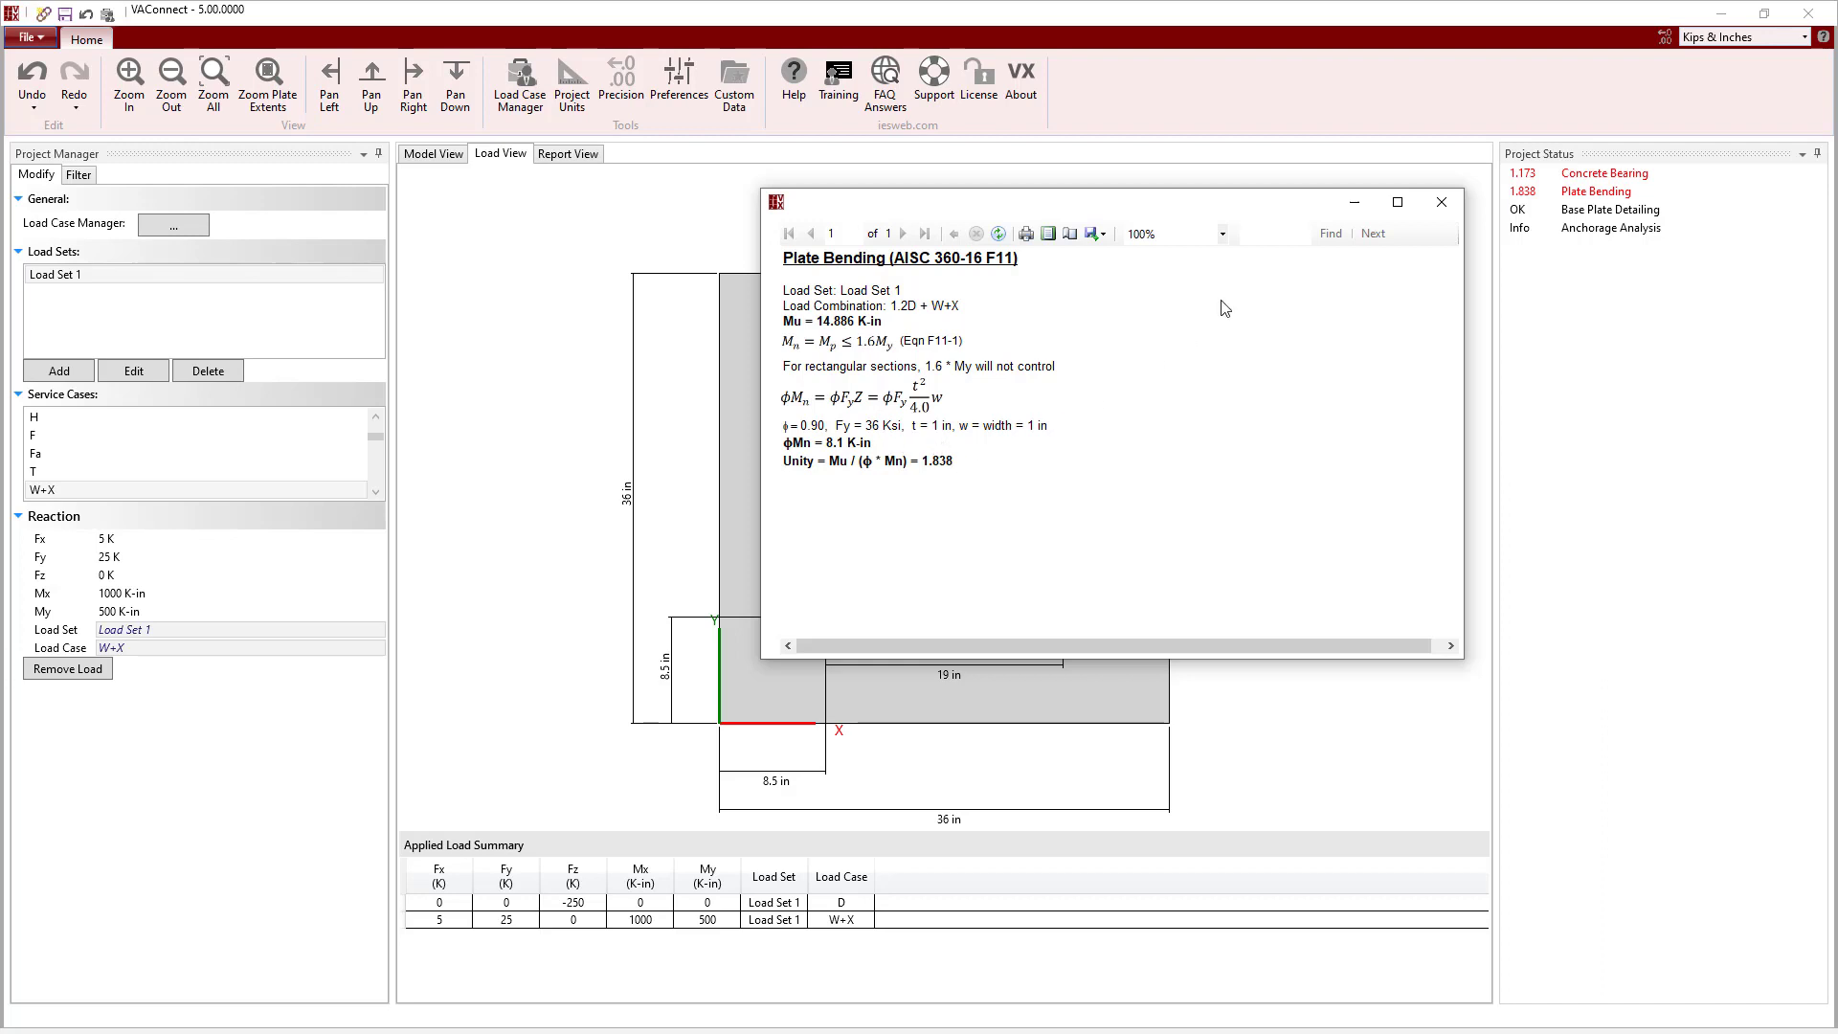
{"action": "left_click", "coordinate": [1438, 204]}
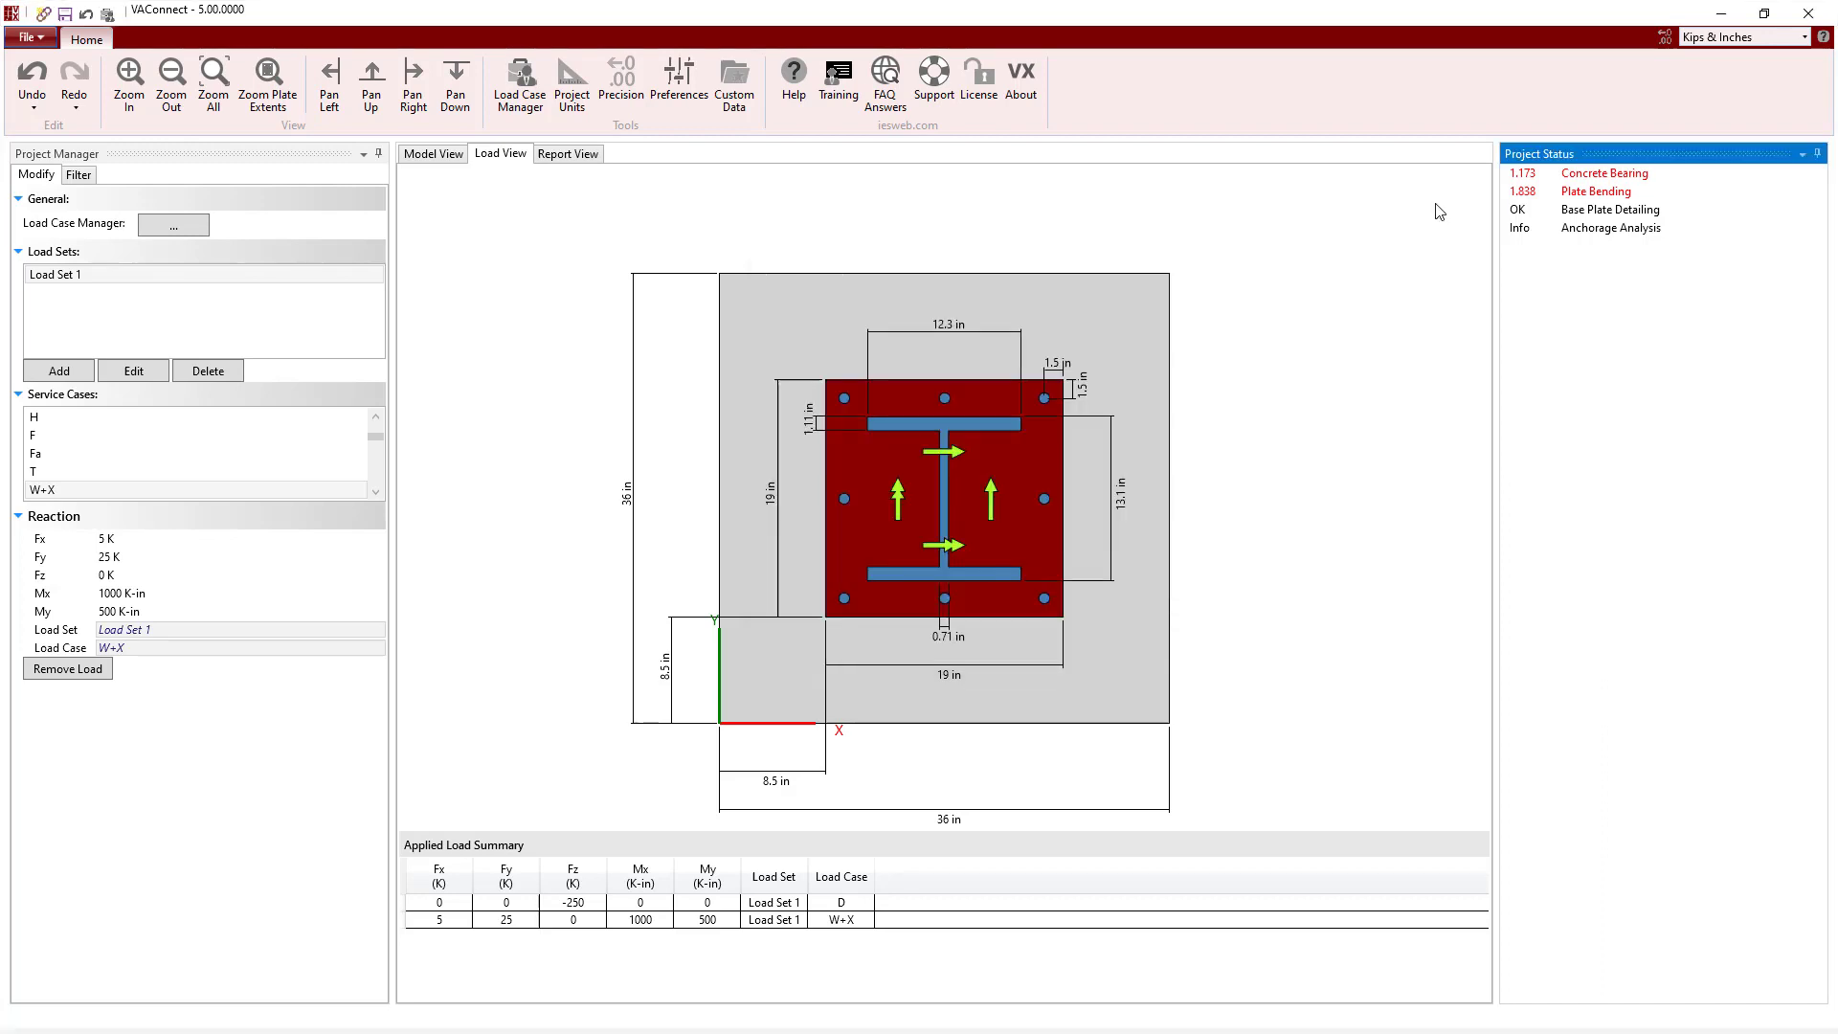
In the Model View, change the base plate thickness from 1 in to 1.75 in
{"action": "left_click", "coordinate": [450, 159]}
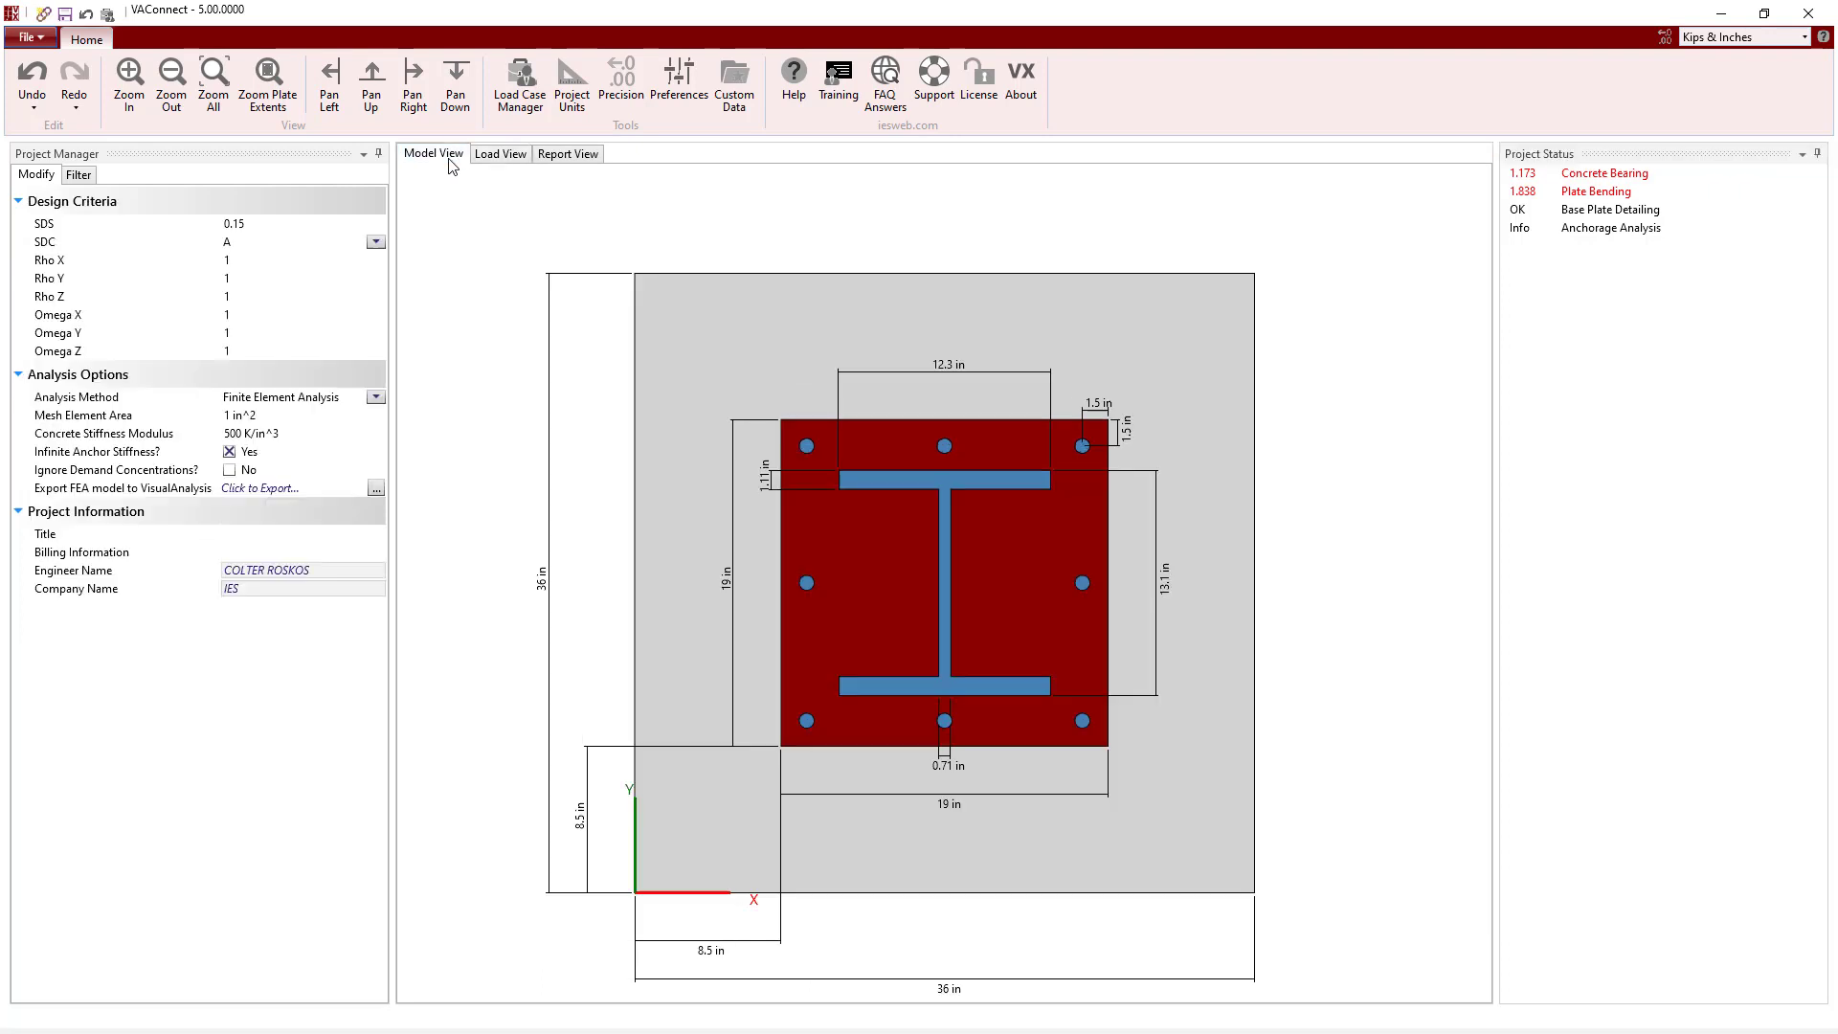
{"action": "left_click", "coordinate": [851, 520]}
{"action": "left_click", "coordinate": [236, 279]}
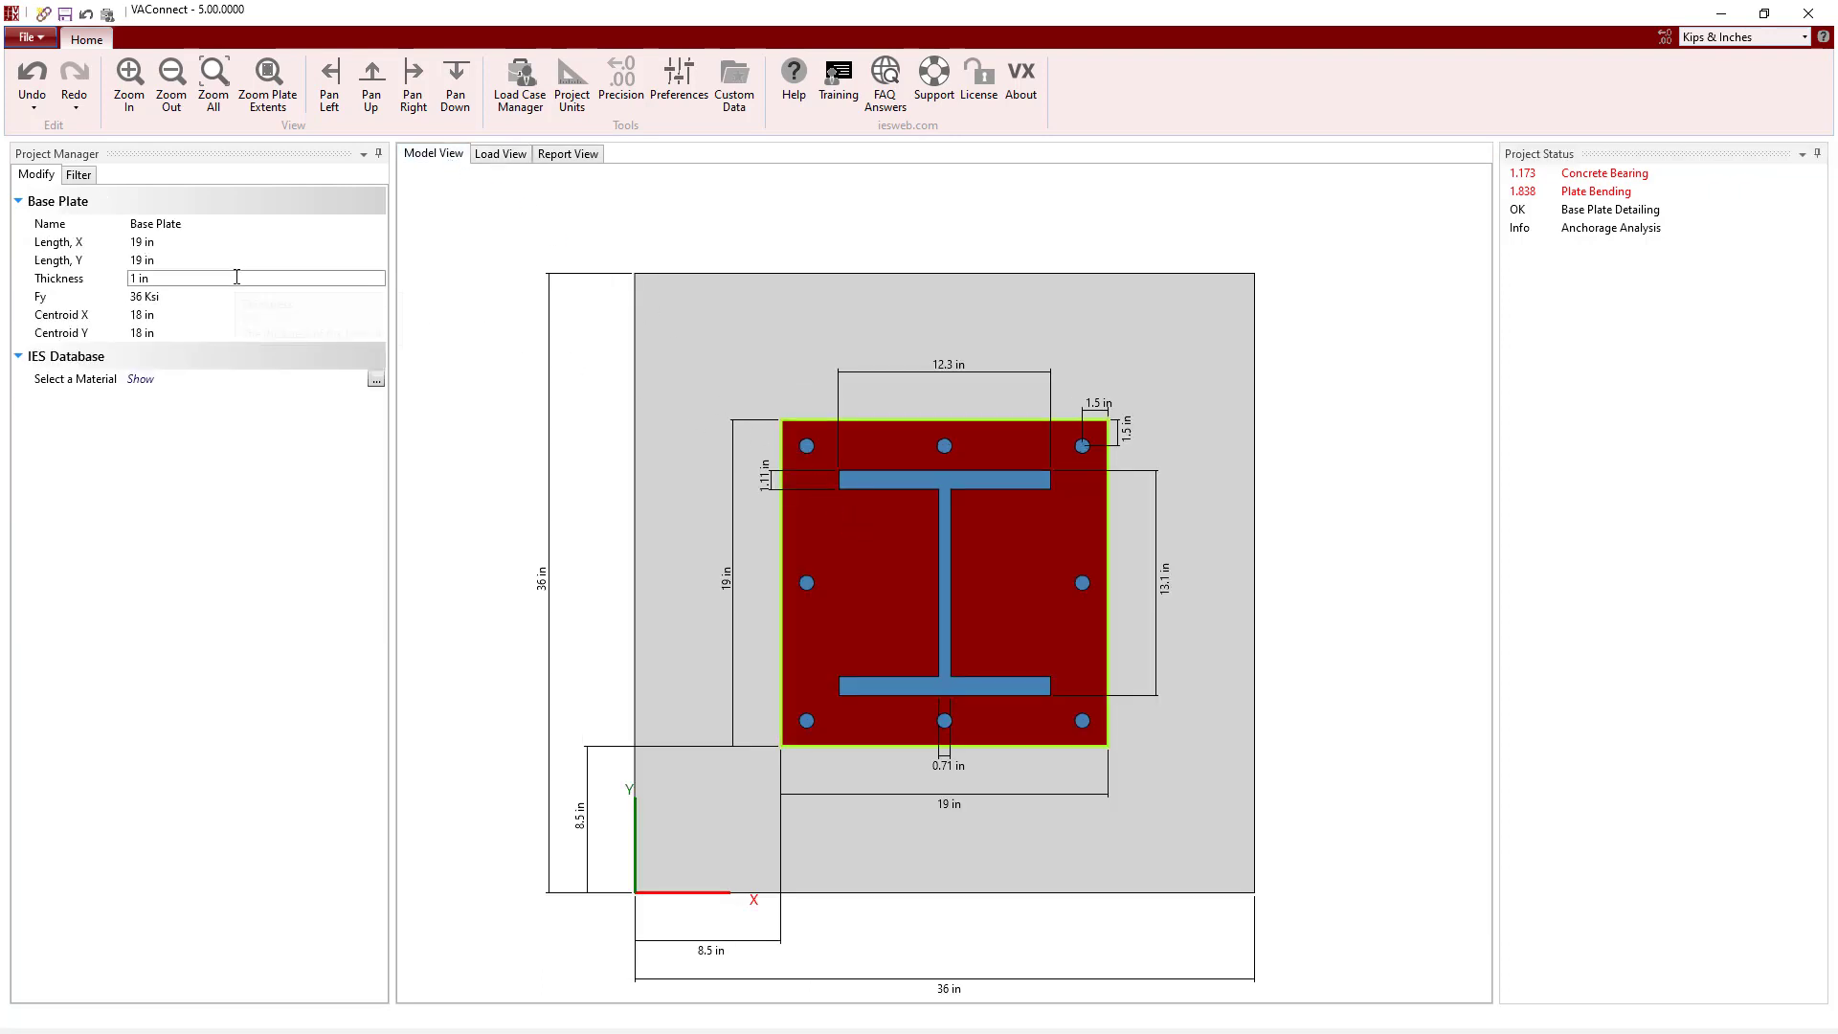
{"action": "type", "text": ".75"}
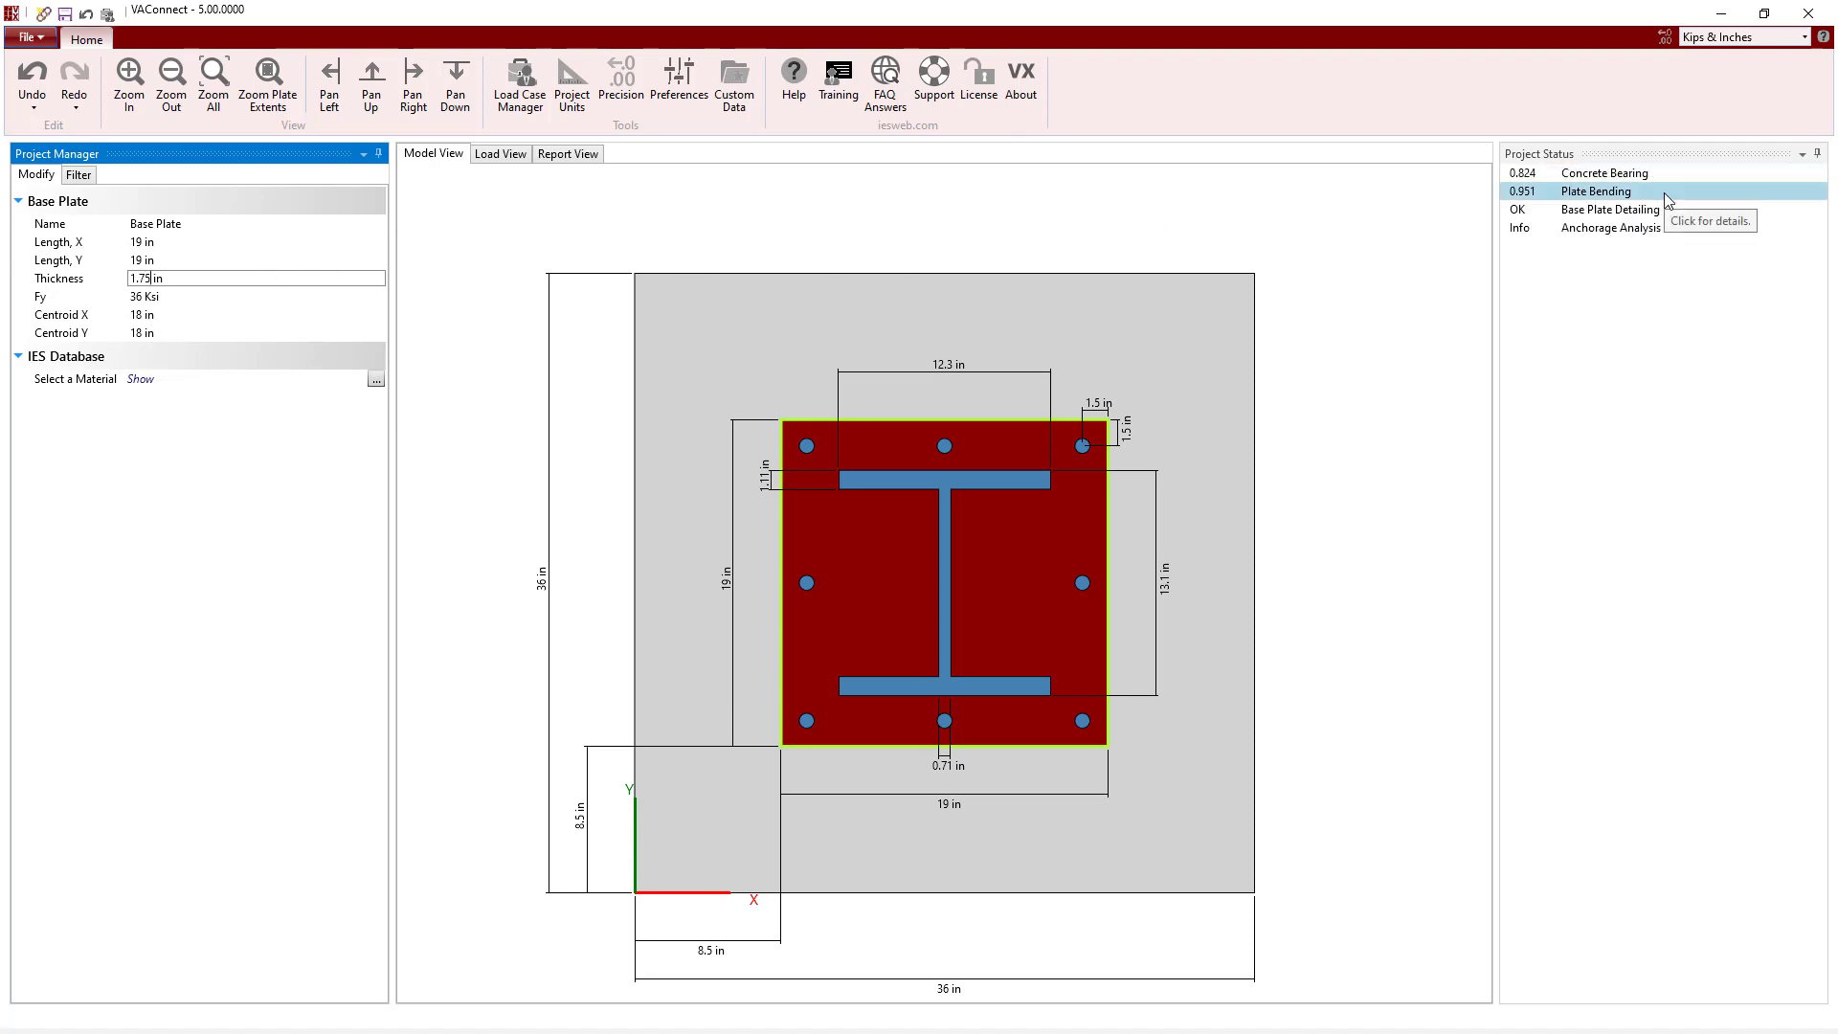
Reduce the FEA mesh element area to 0.75 in^2, then to 0.5 in^2
{"action": "left_click", "coordinate": [477, 368]}
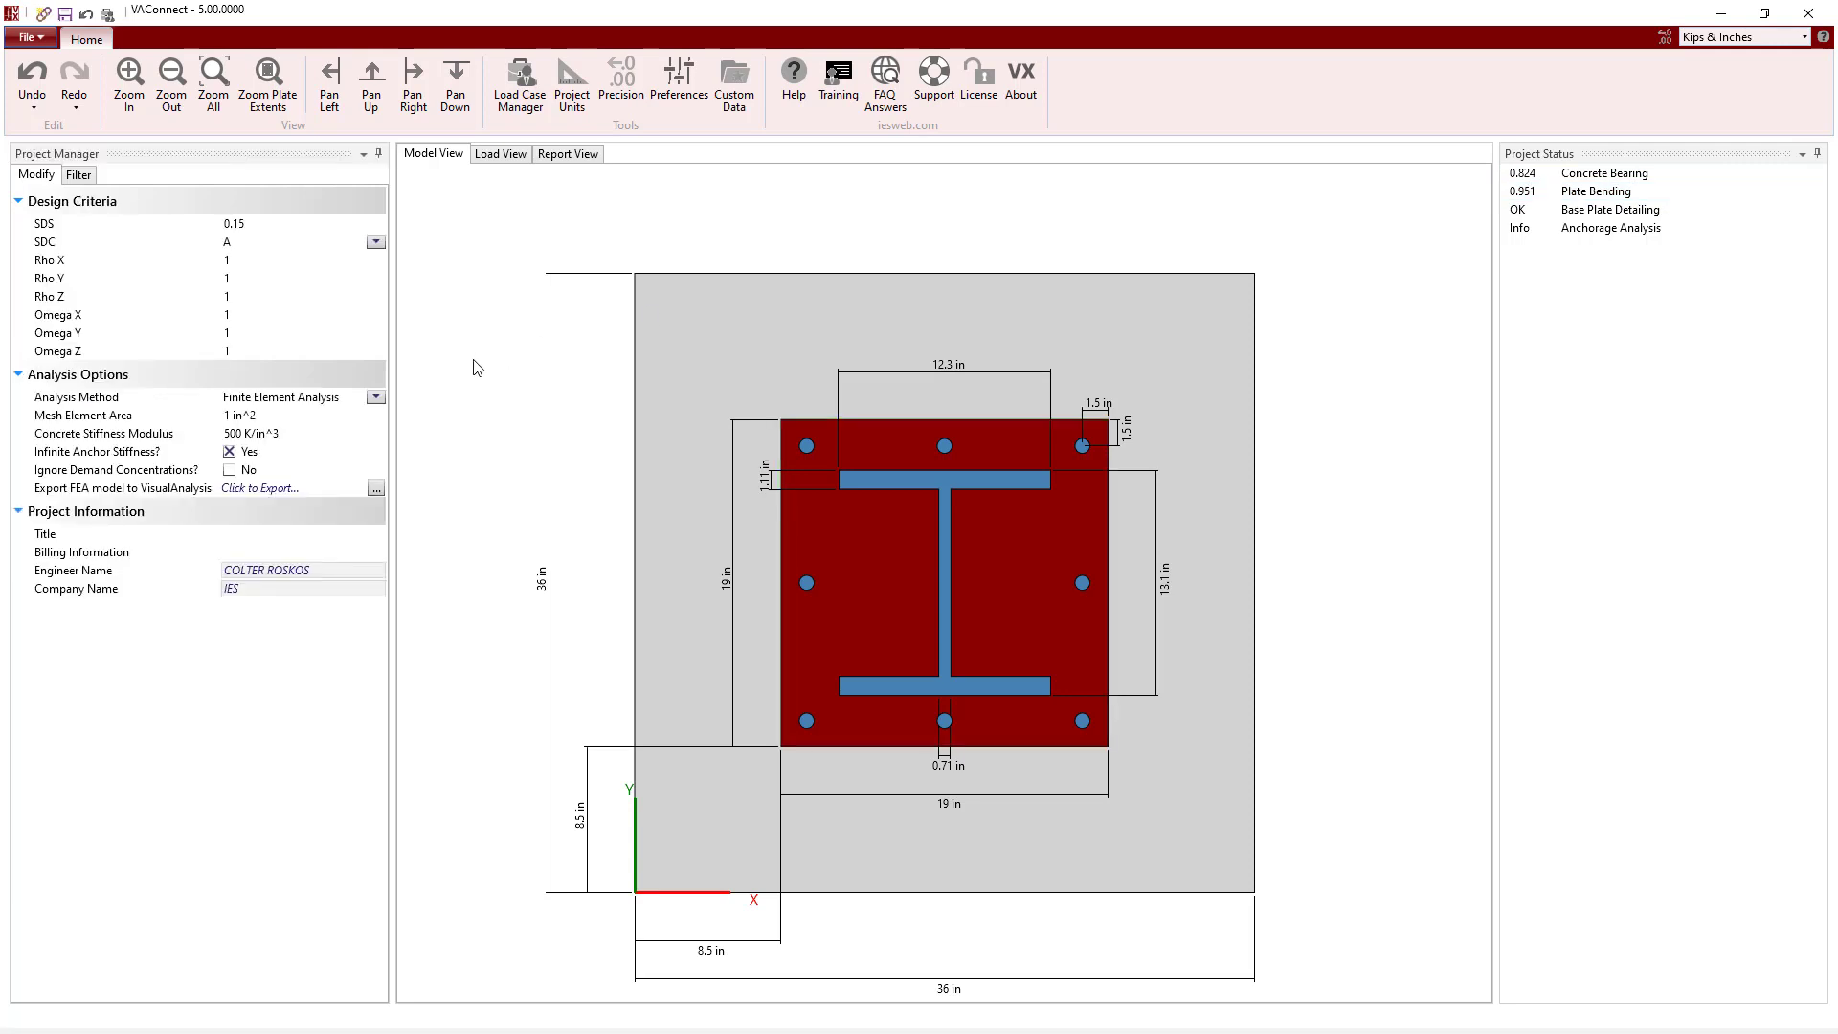
{"action": "left_click", "coordinate": [320, 415]}
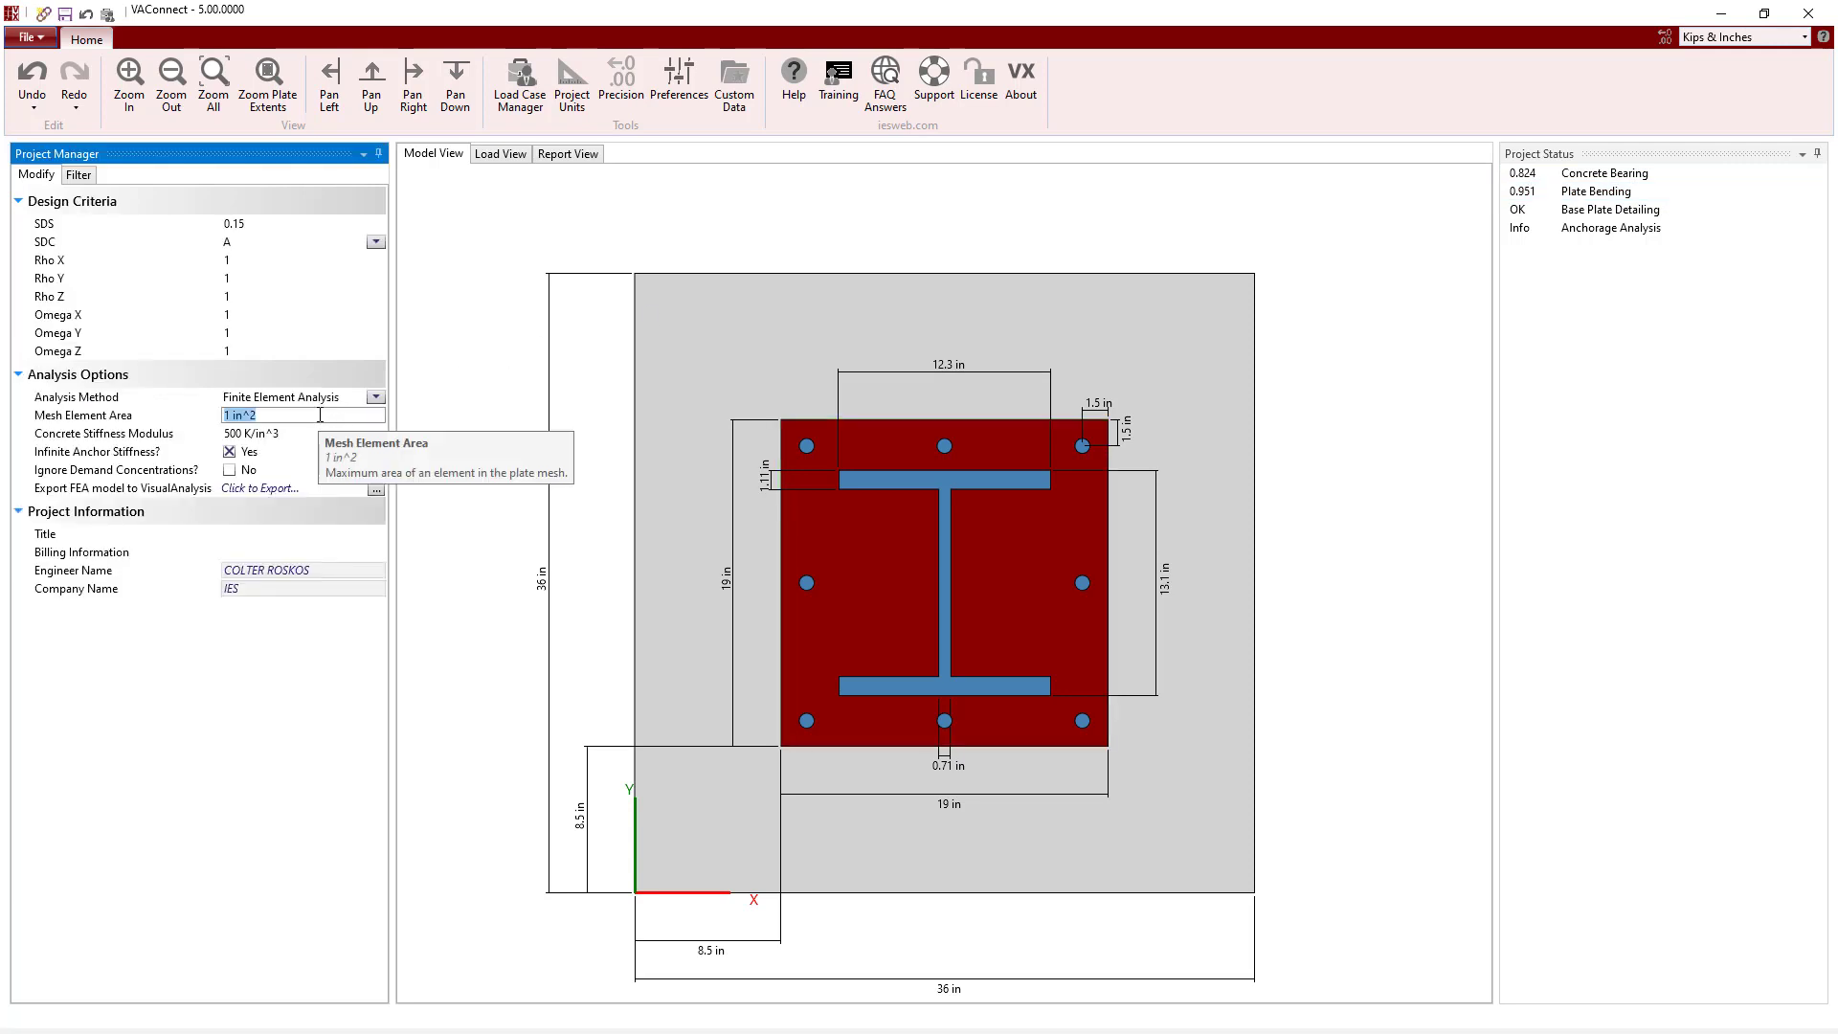
{"action": "type", "text": "0.75"}
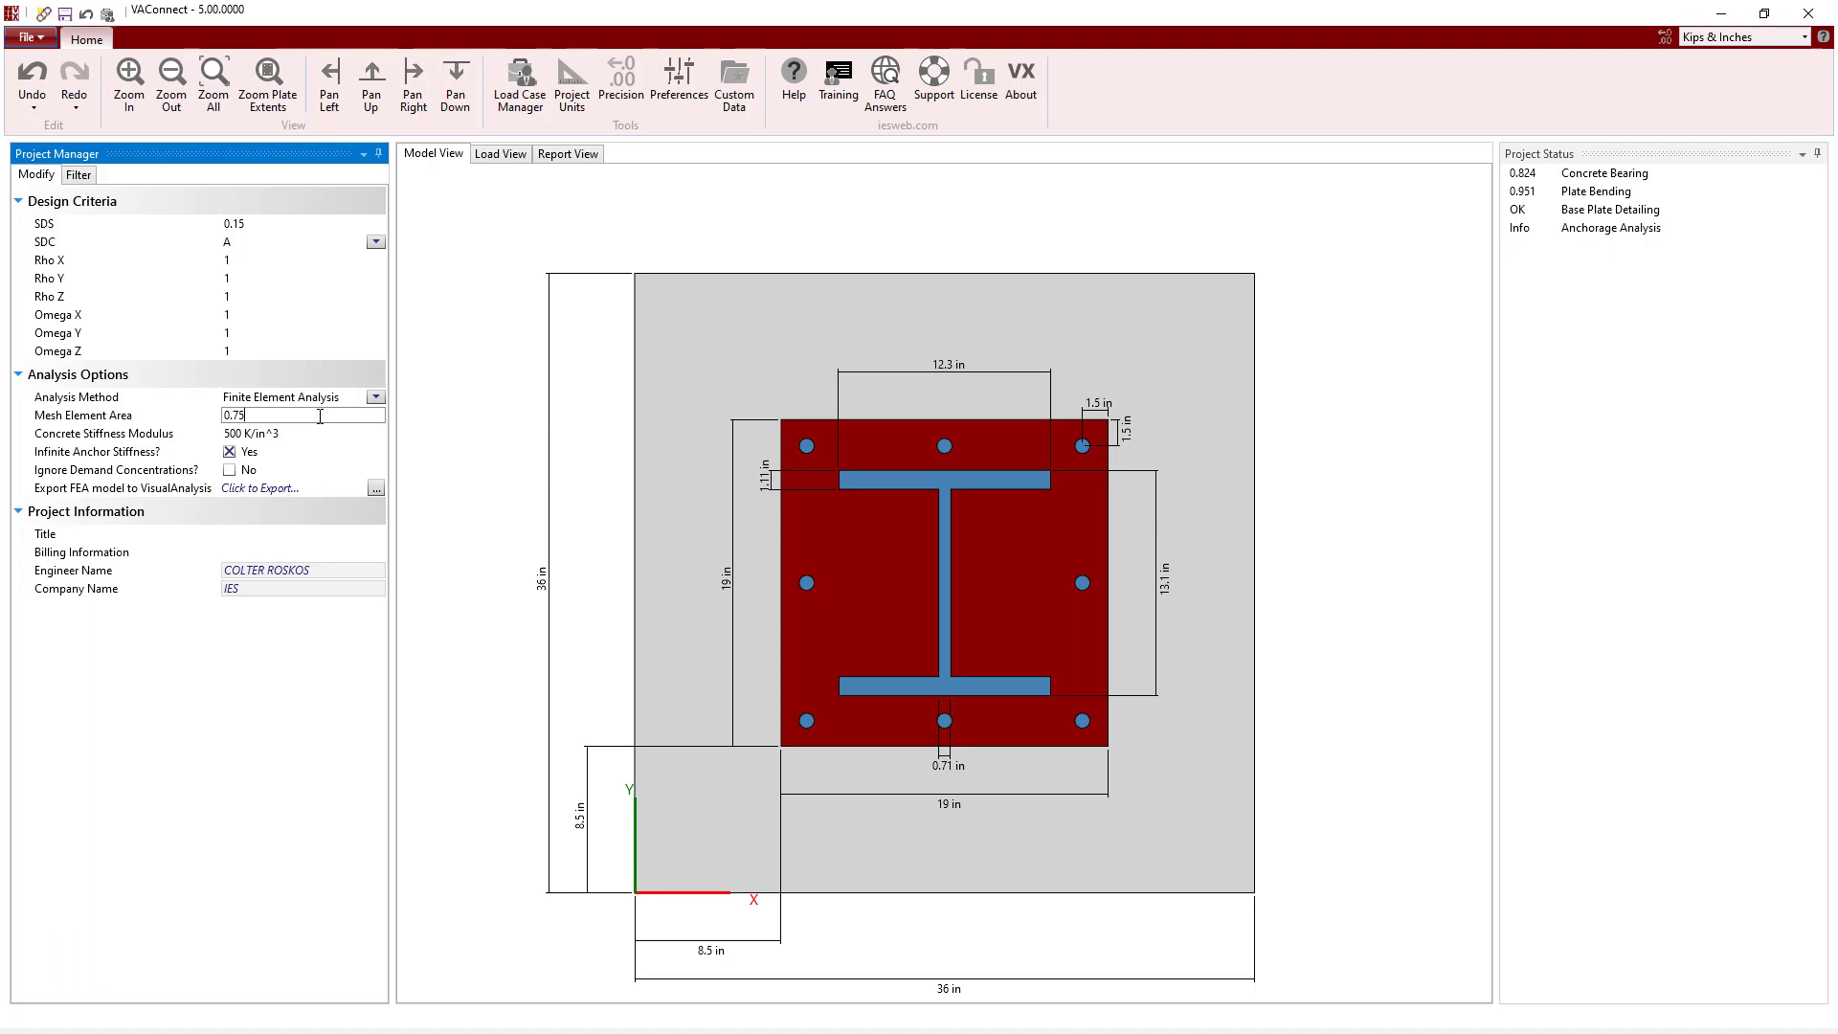
{"action": "key", "text": "Return"}
{"action": "type", "text": "0.5"}
{"action": "key", "text": "Return"}
Turn on Ignore Demand Concentrations with a 0.25 in concentration distance
{"action": "left_click", "coordinate": [229, 470]}
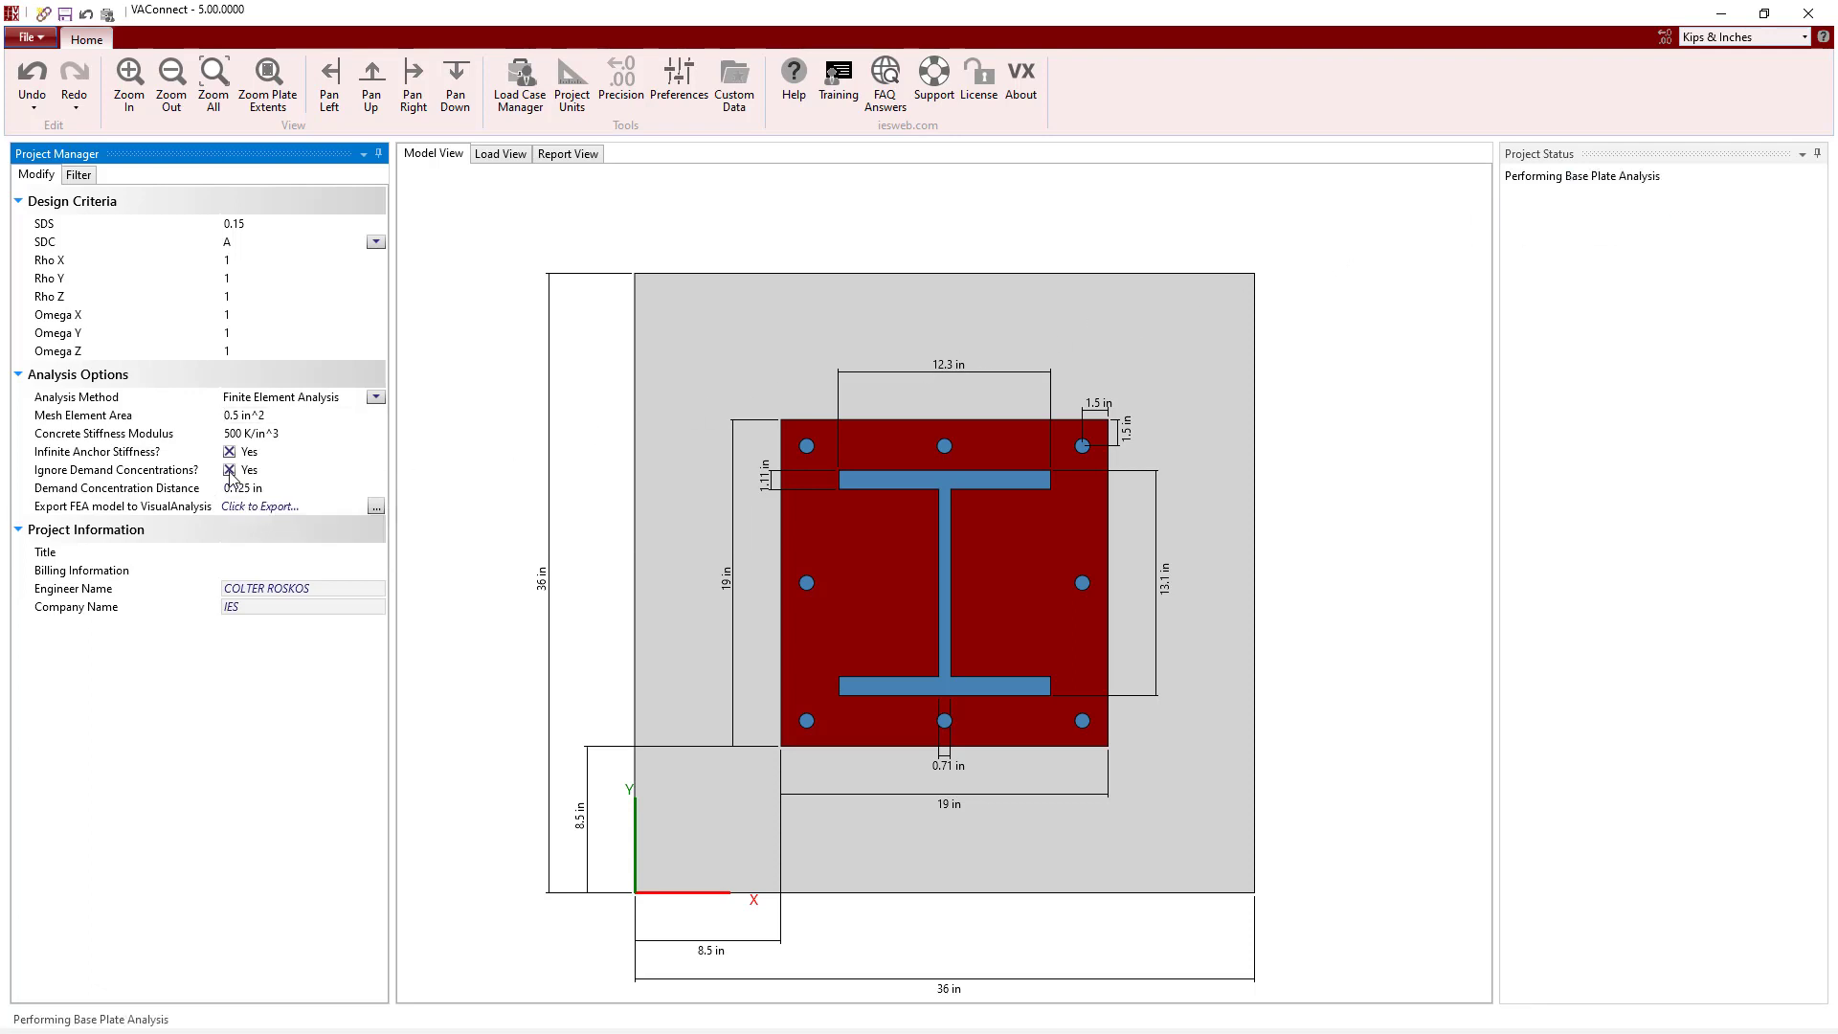
{"action": "left_click", "coordinate": [278, 489]}
{"action": "type", "text": "0.25"}
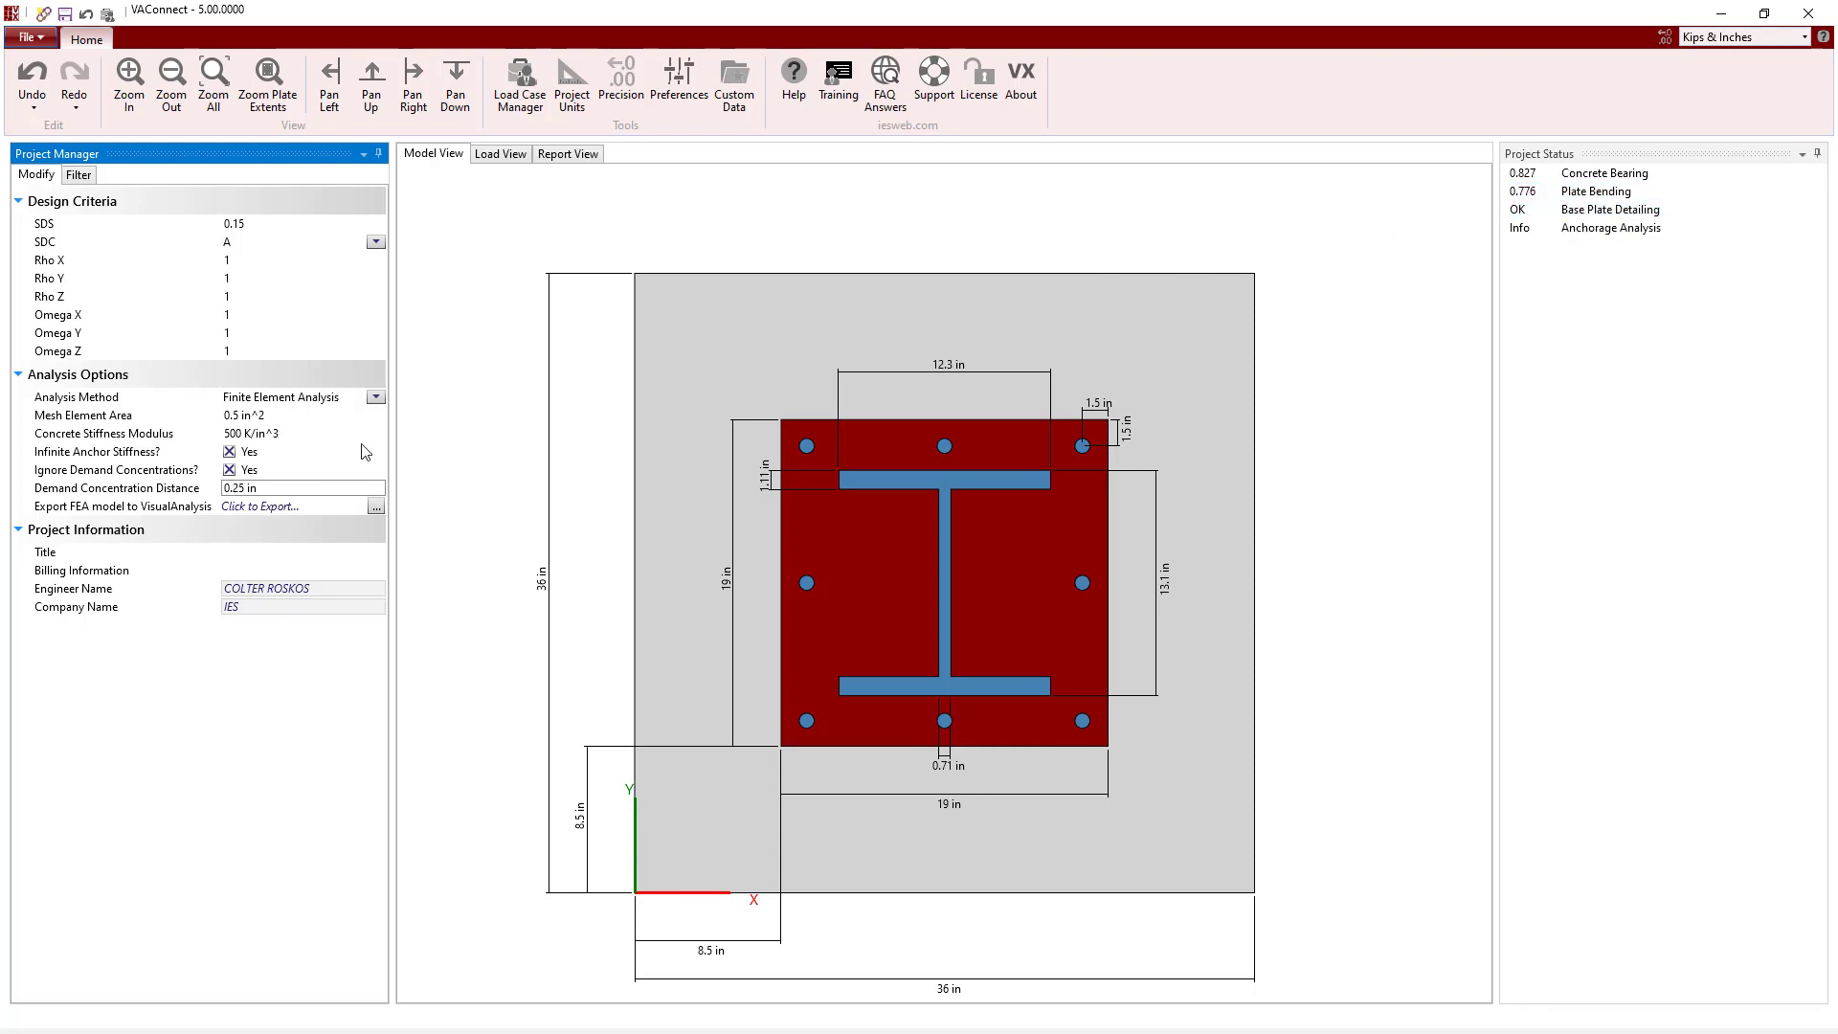
Refine the mesh element area to 0.25 in^2 and export the FEA model to VisualAnalysis
{"action": "left_click", "coordinate": [284, 416]}
{"action": "key", "text": "BackSpace"}
{"action": "type", "text": "25"}
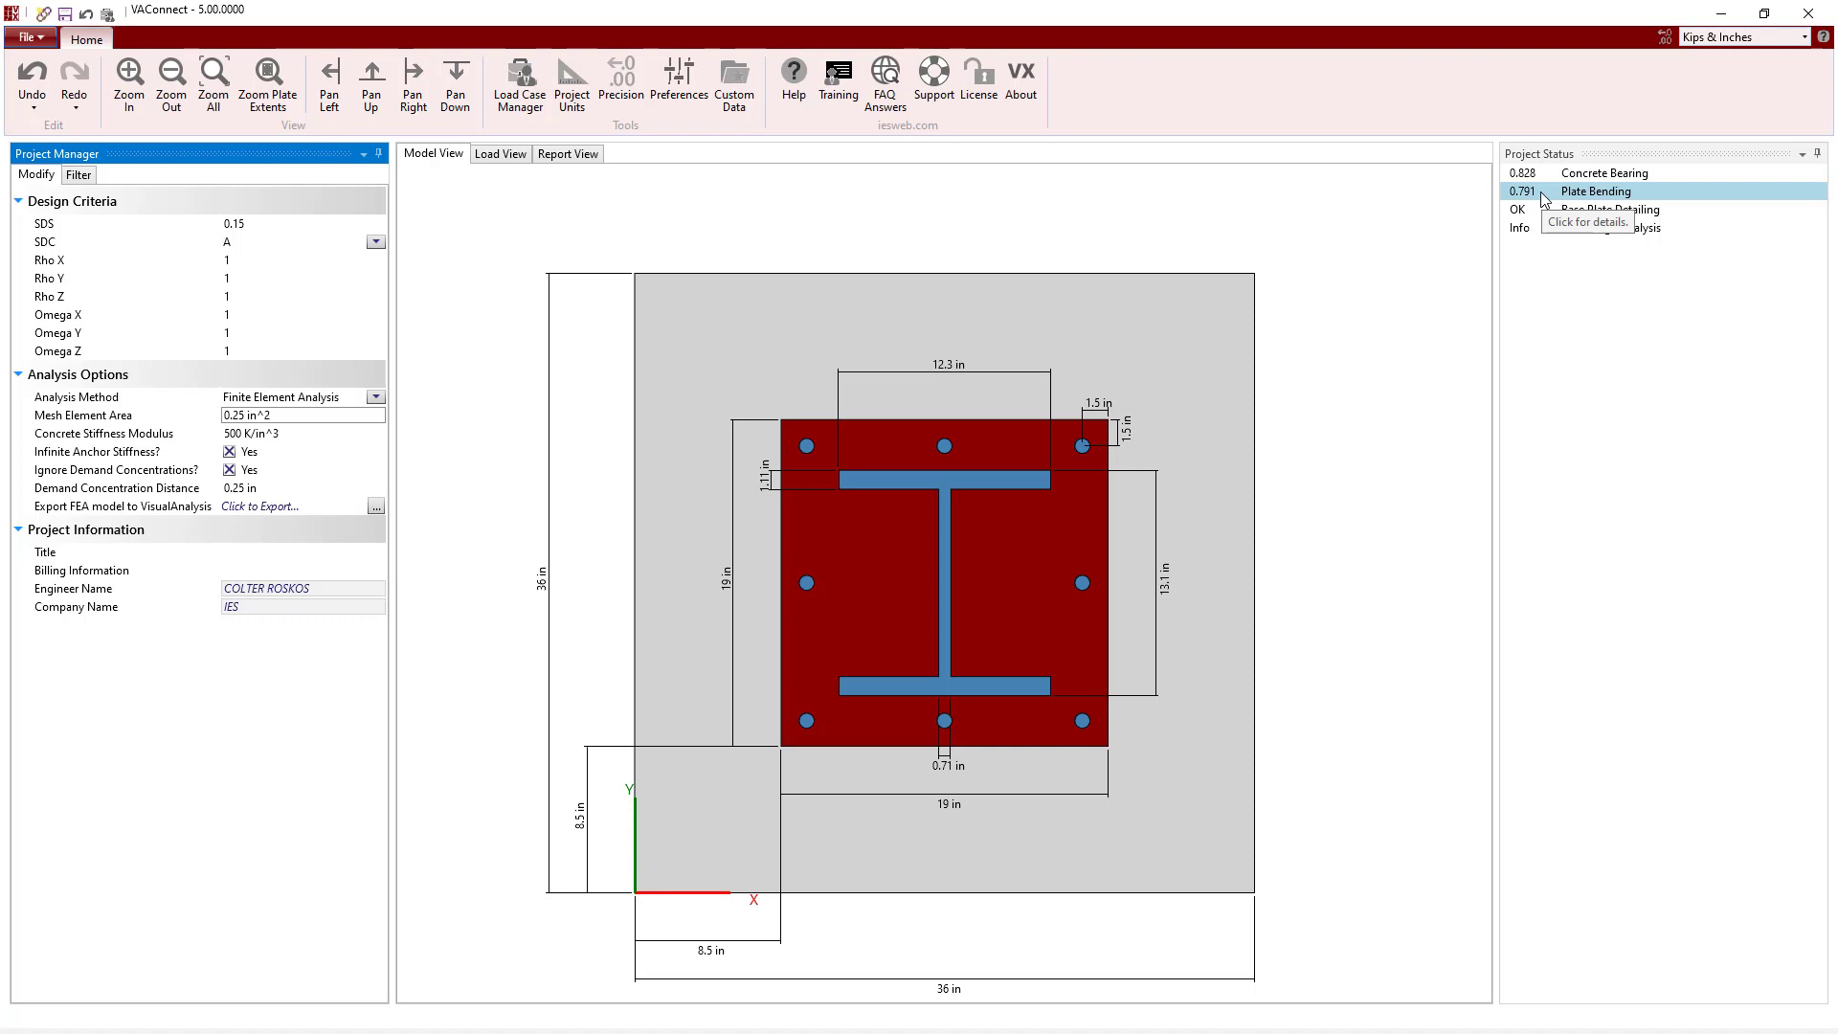
{"action": "left_click", "coordinate": [375, 507]}
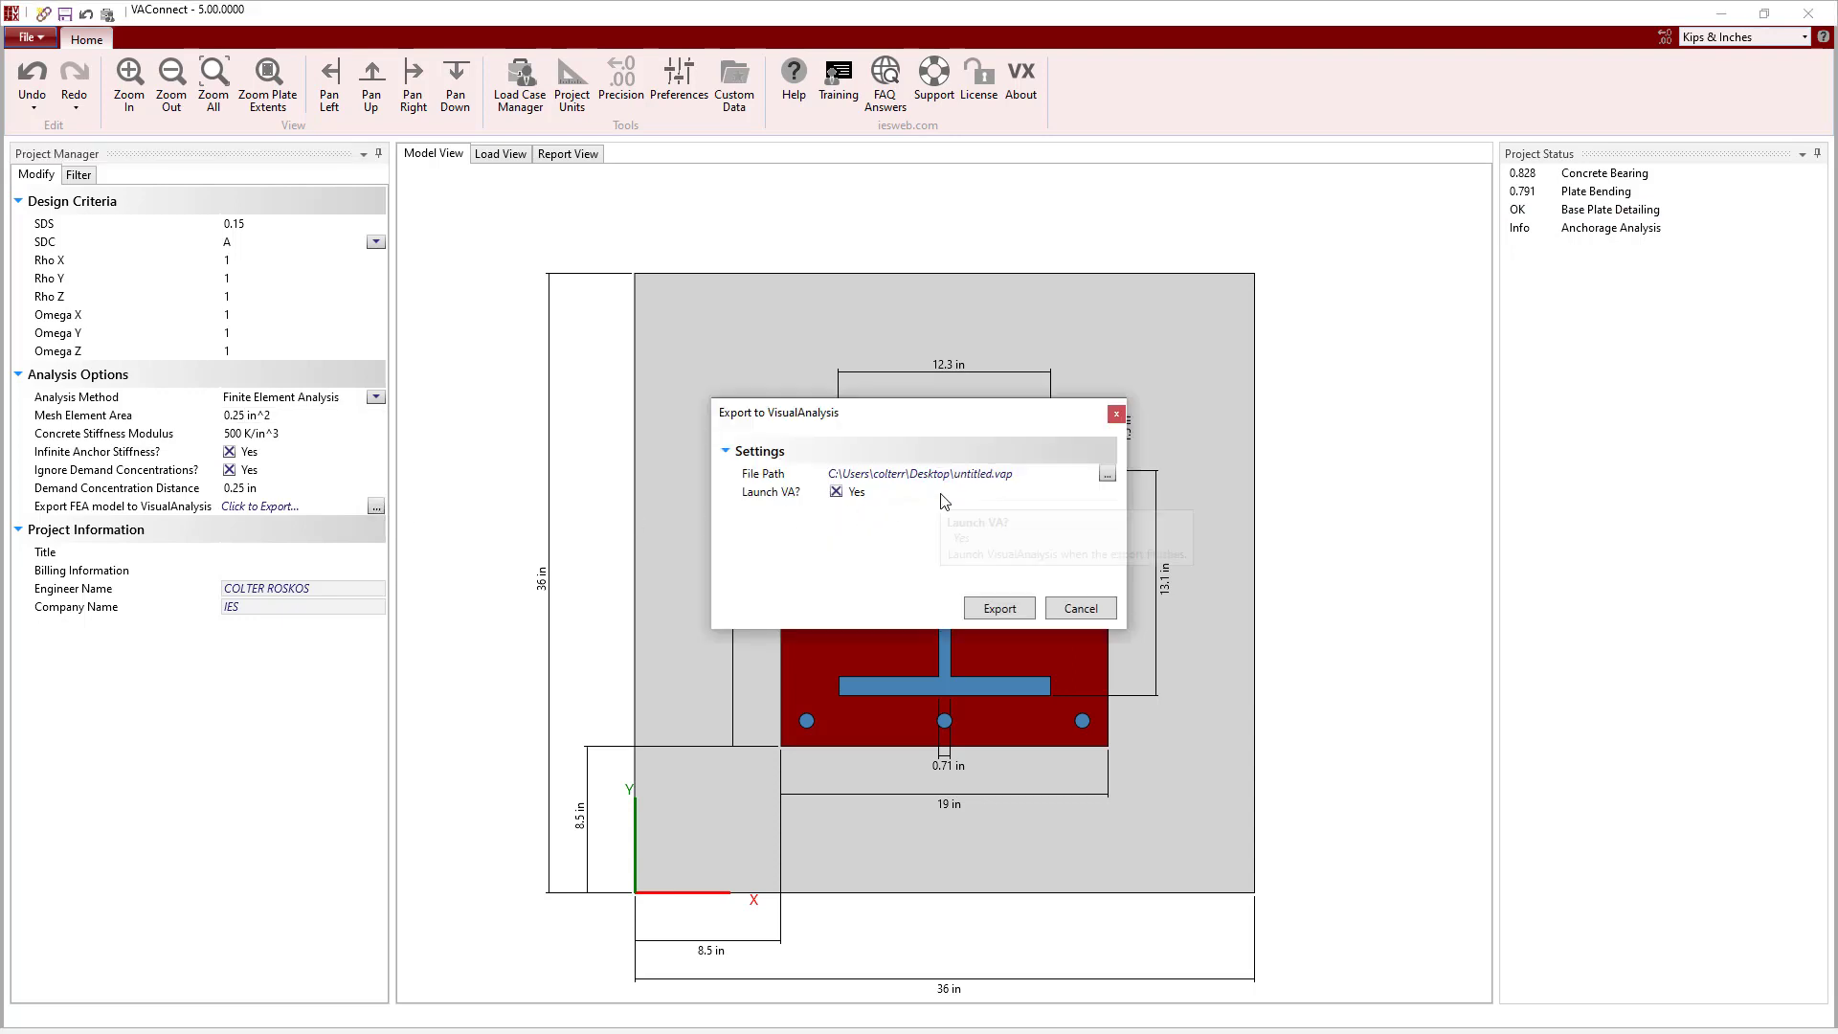
{"action": "left_click", "coordinate": [1005, 611]}
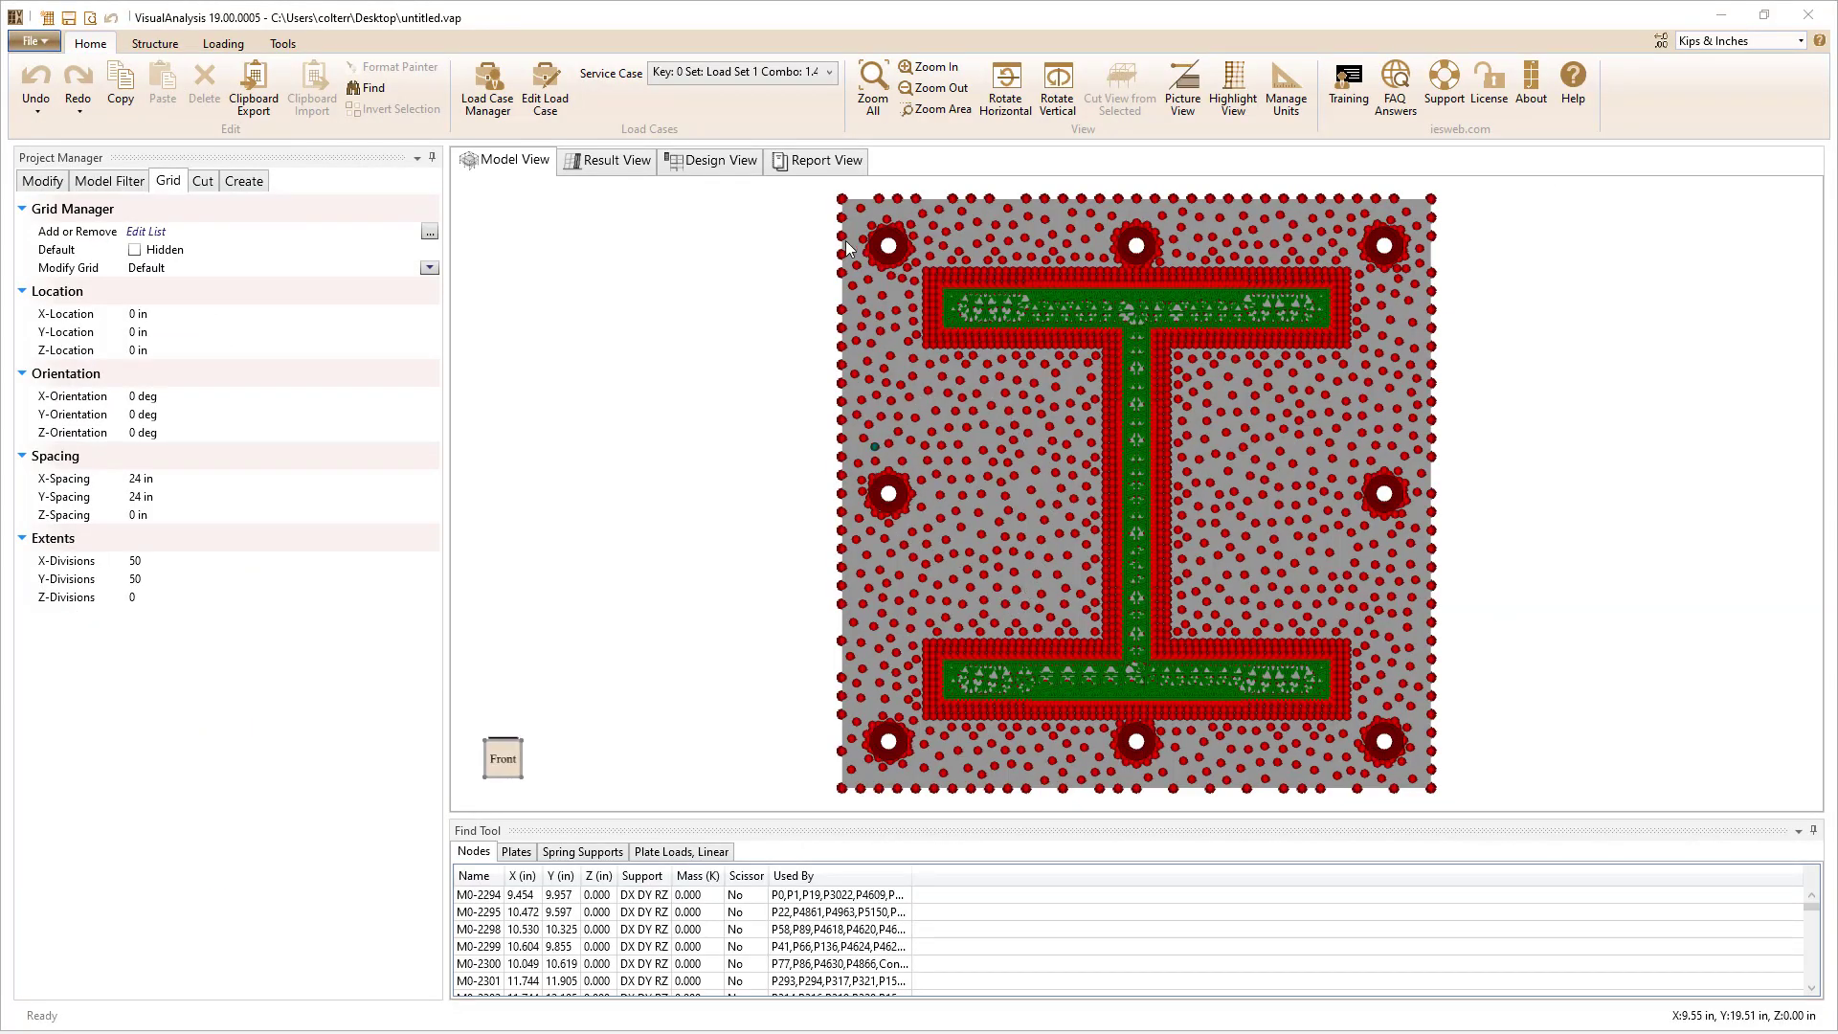
View the plate stress results for 0.9D + W+X in VisualAnalysis, then close it
{"action": "left_click", "coordinate": [830, 75]}
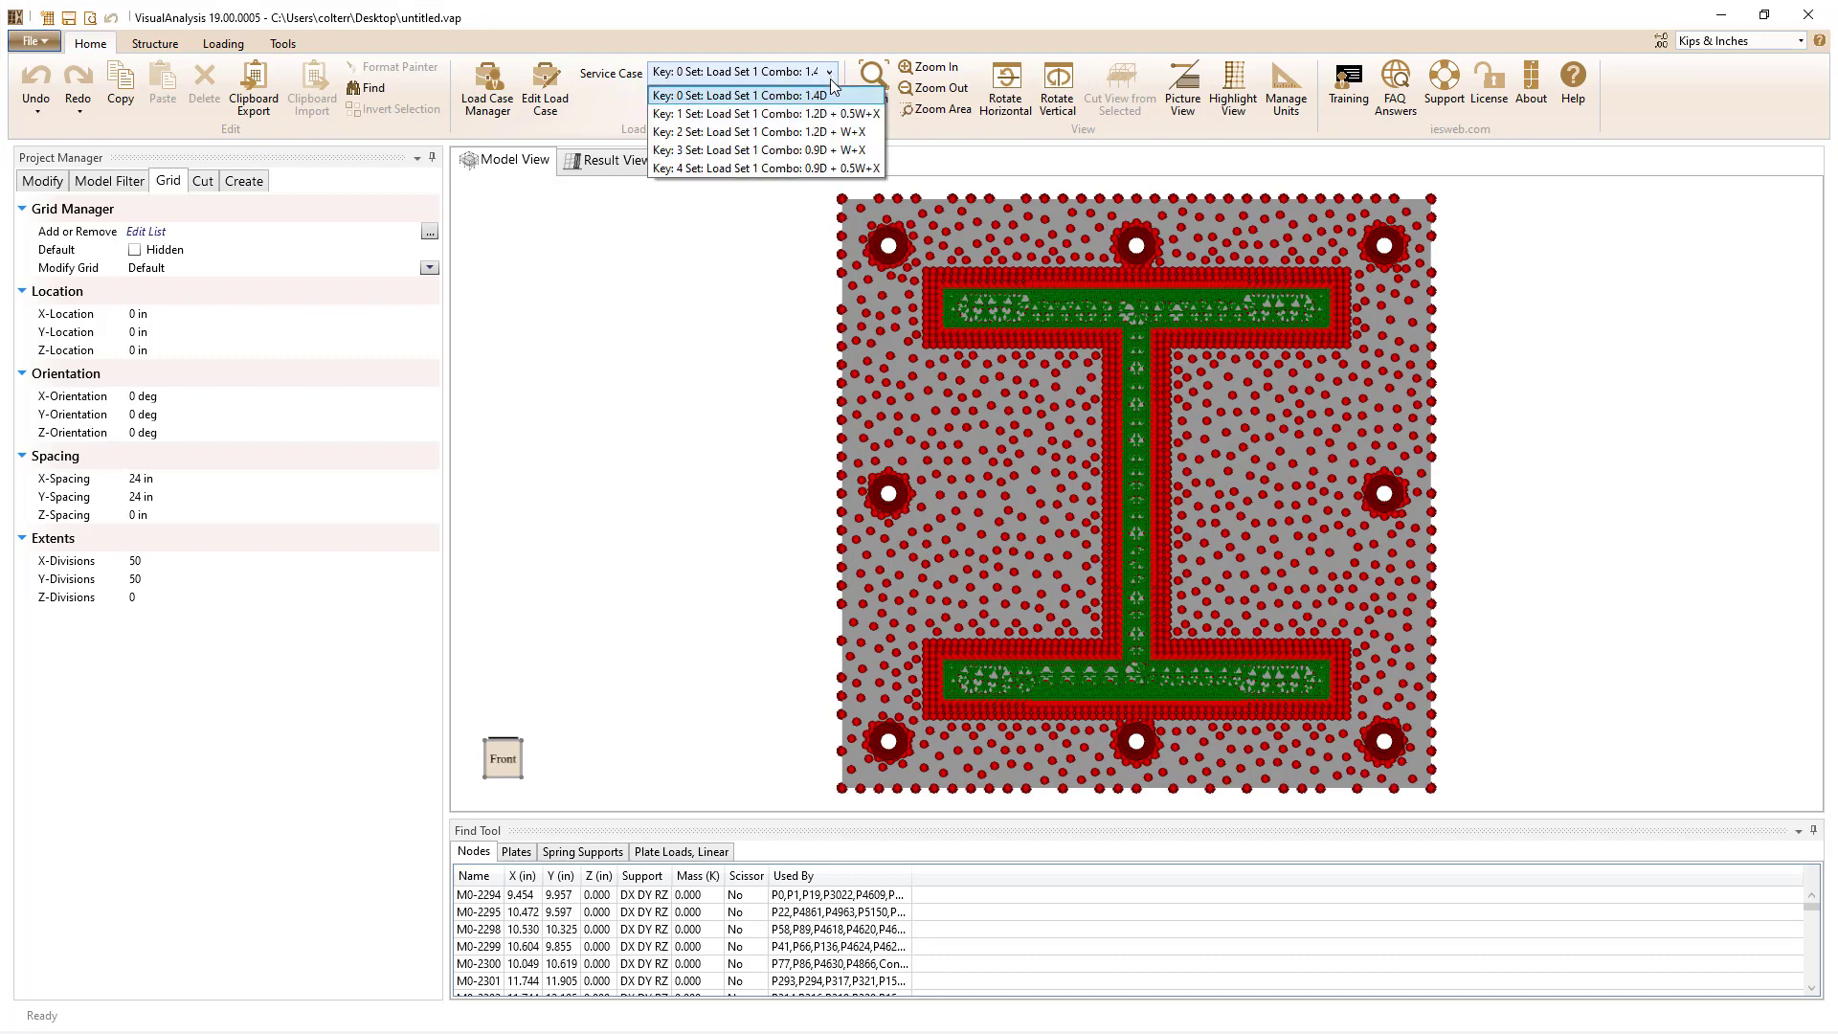
{"action": "left_click", "coordinate": [820, 153]}
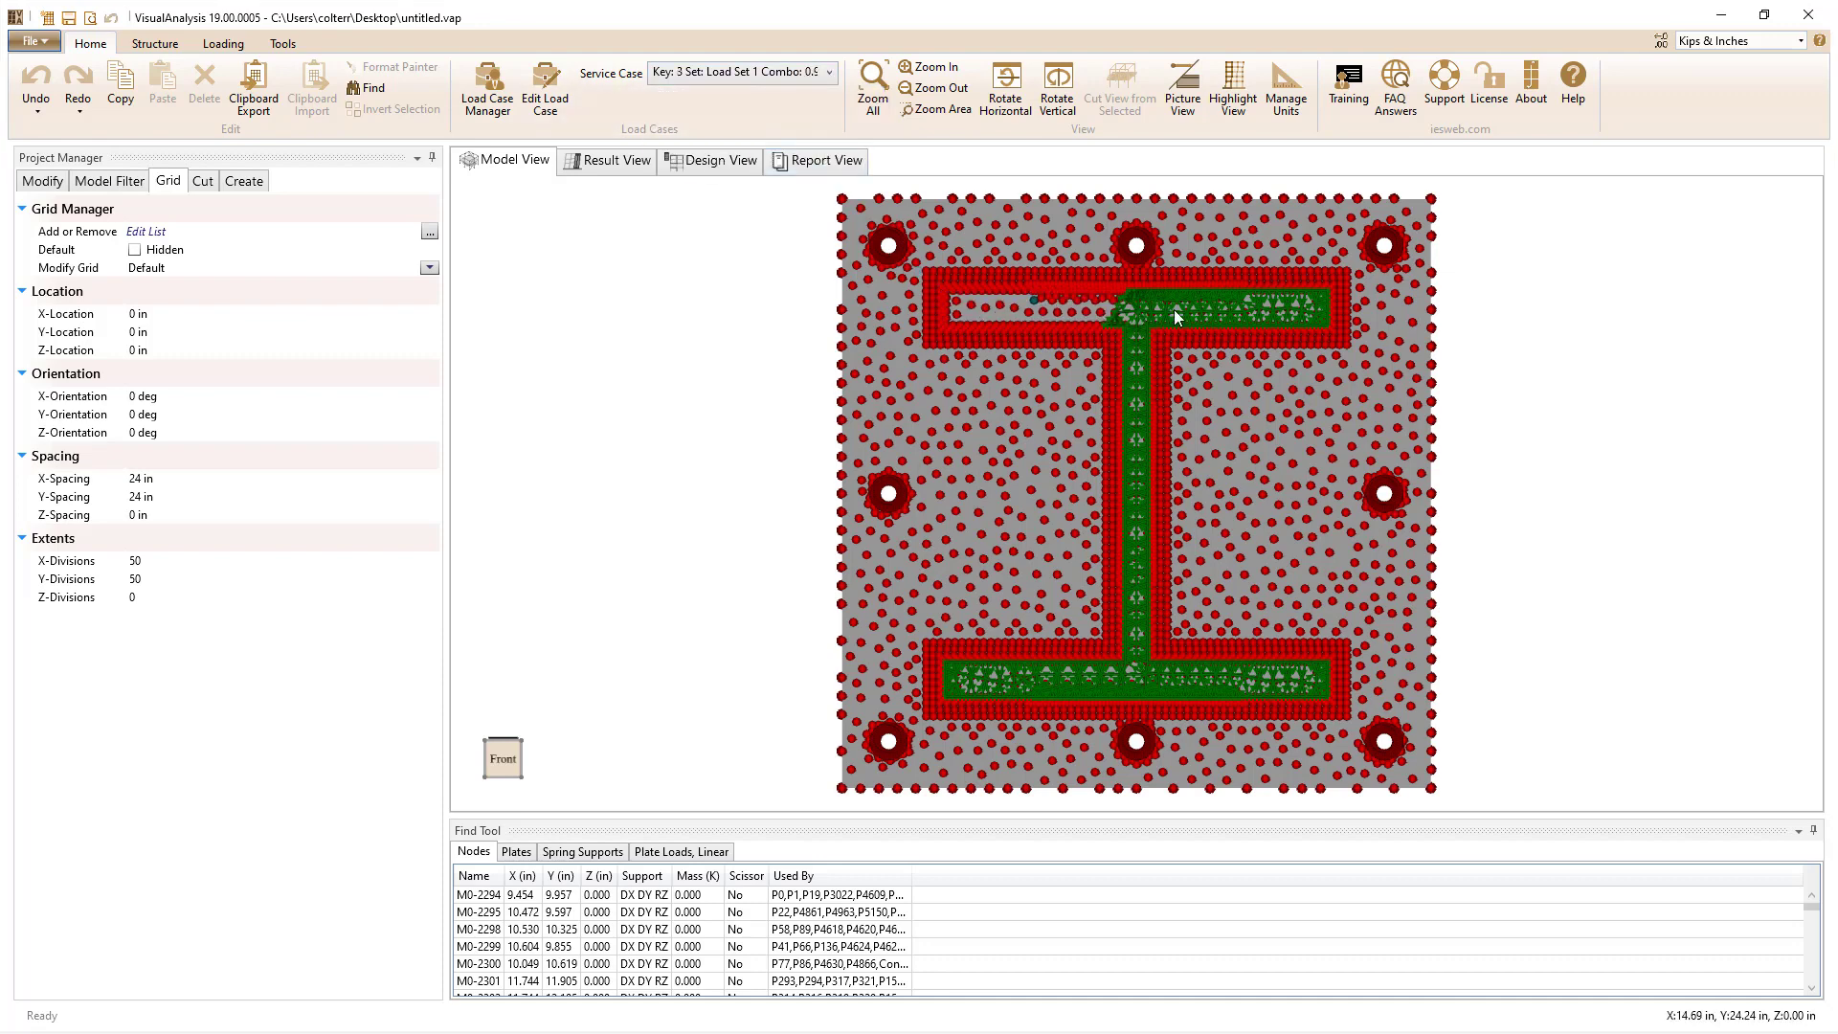
{"action": "left_click", "coordinate": [613, 160]}
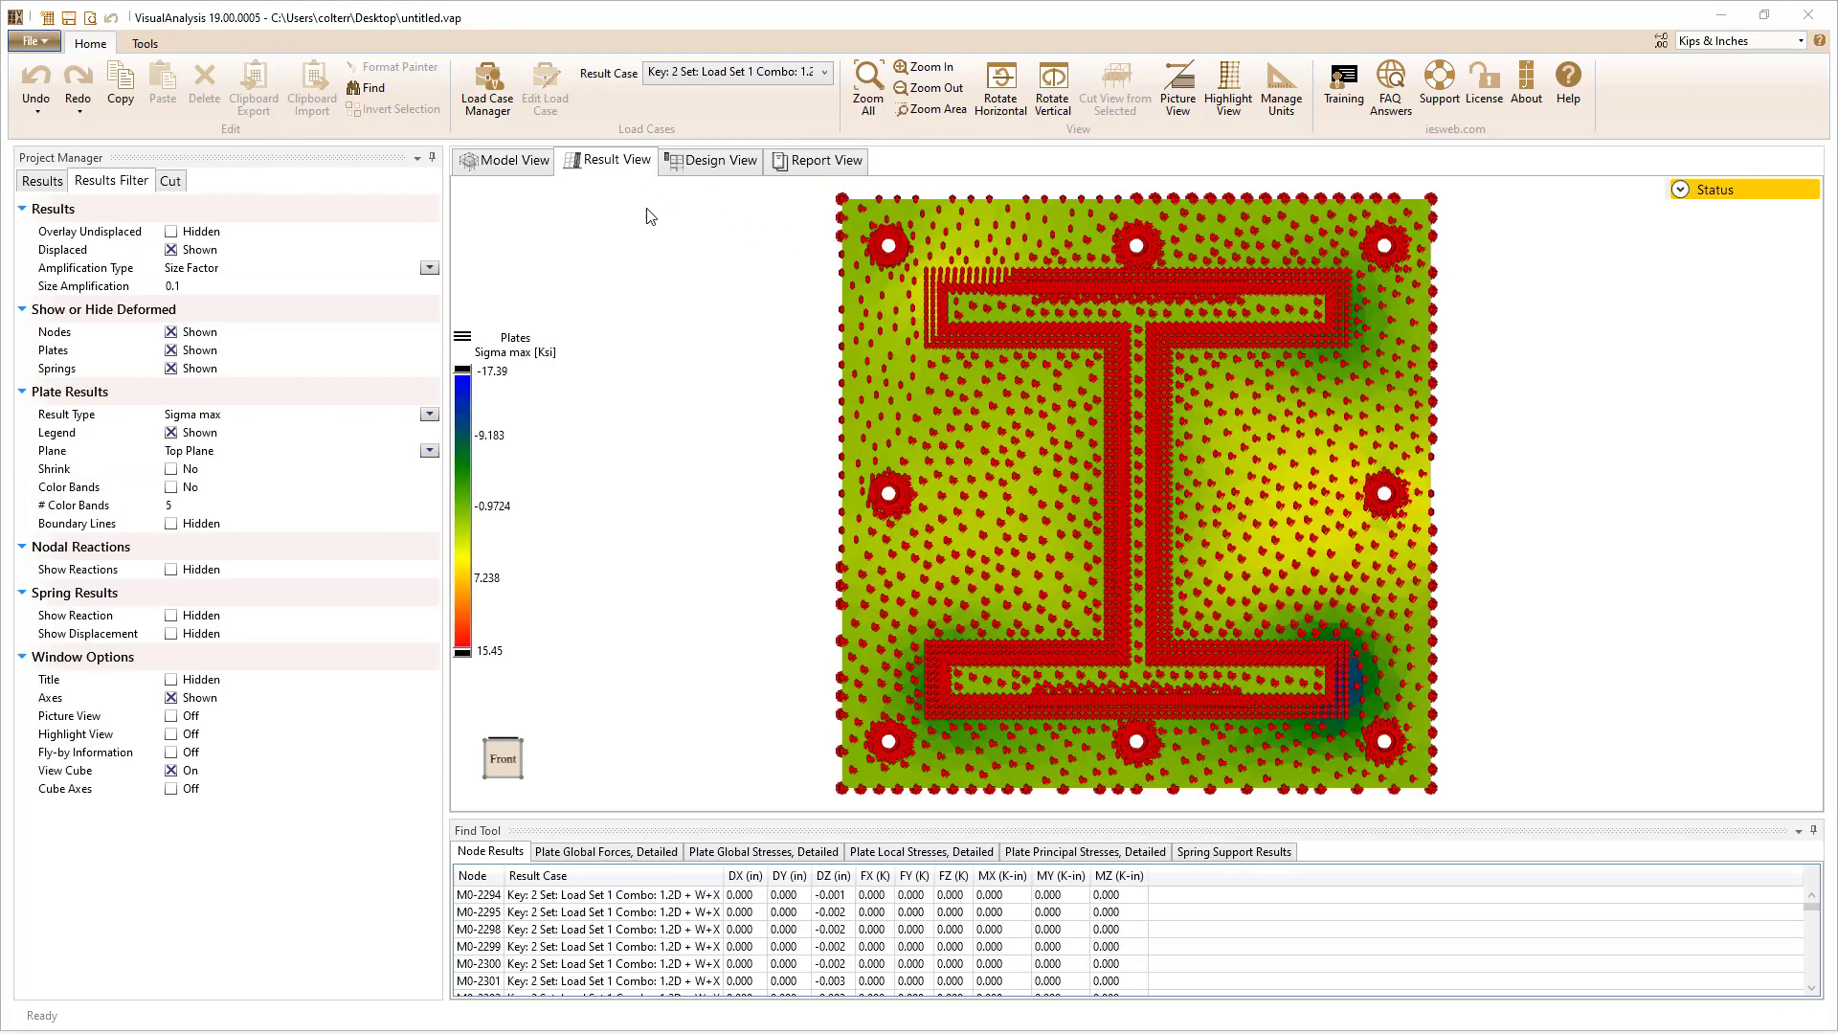
{"action": "left_click", "coordinate": [1823, 21]}
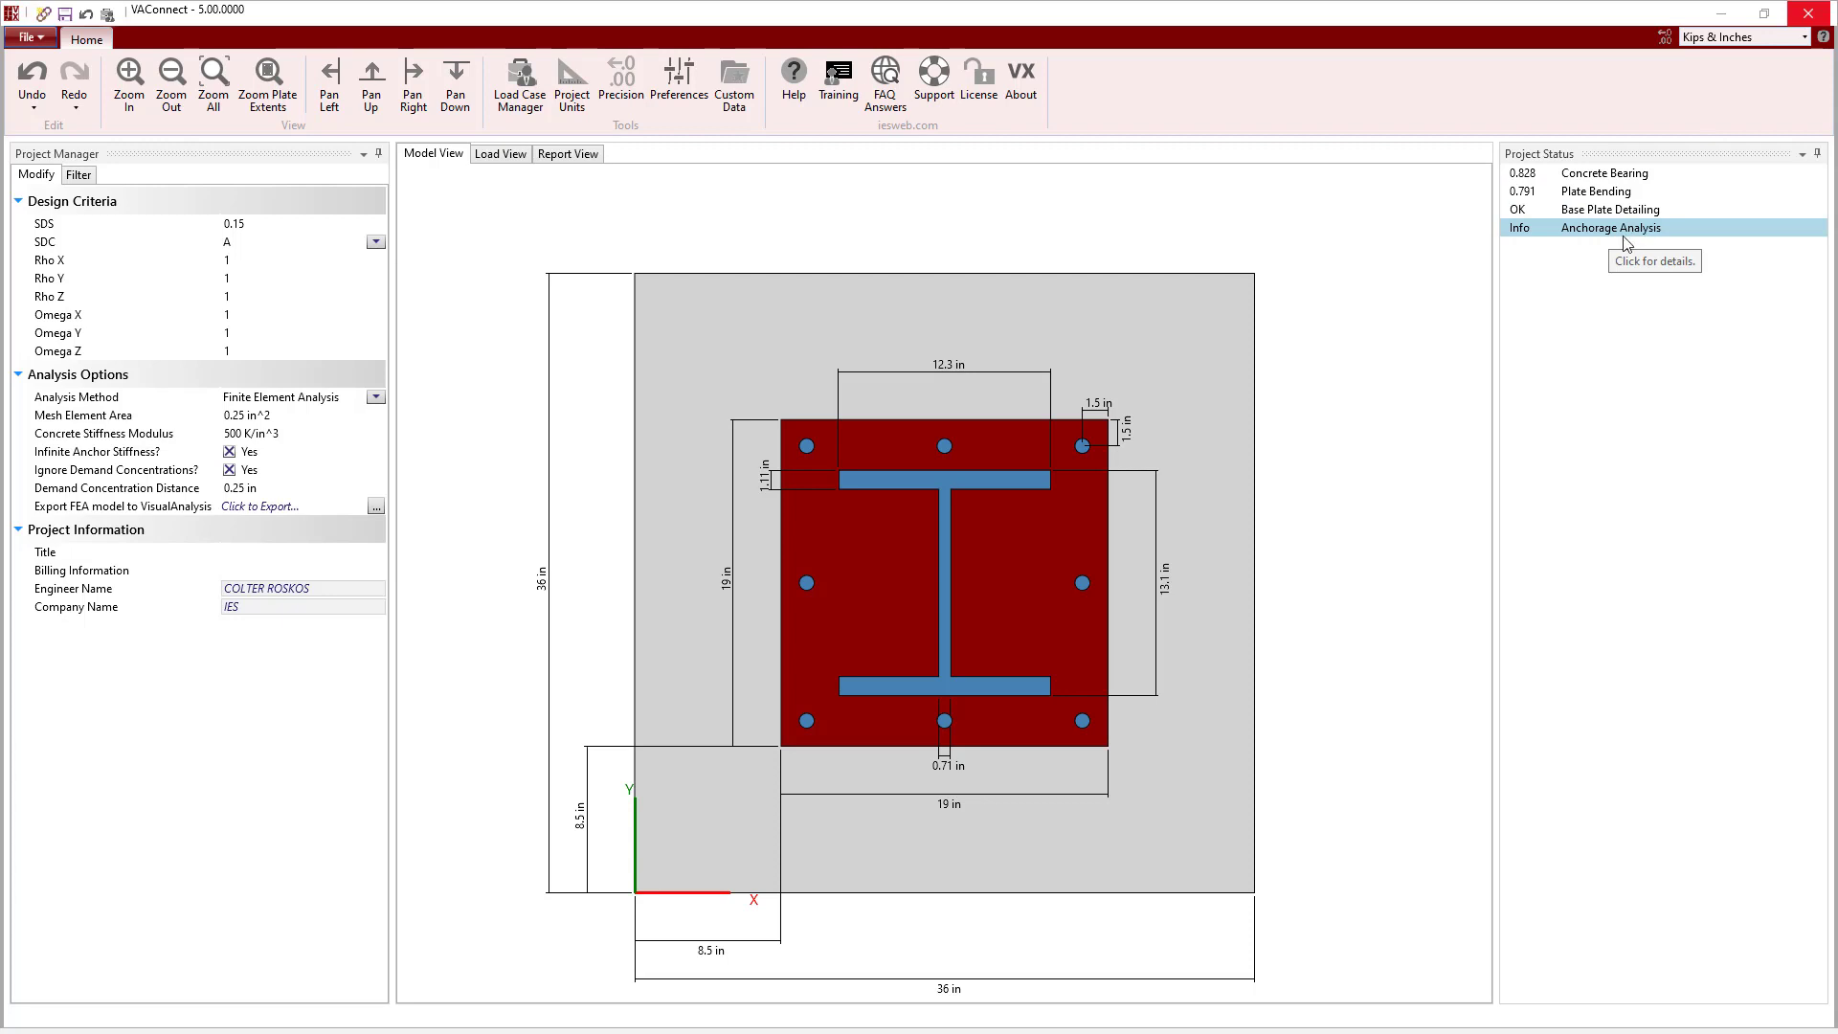
{"action": "left_click", "coordinate": [1547, 231]}
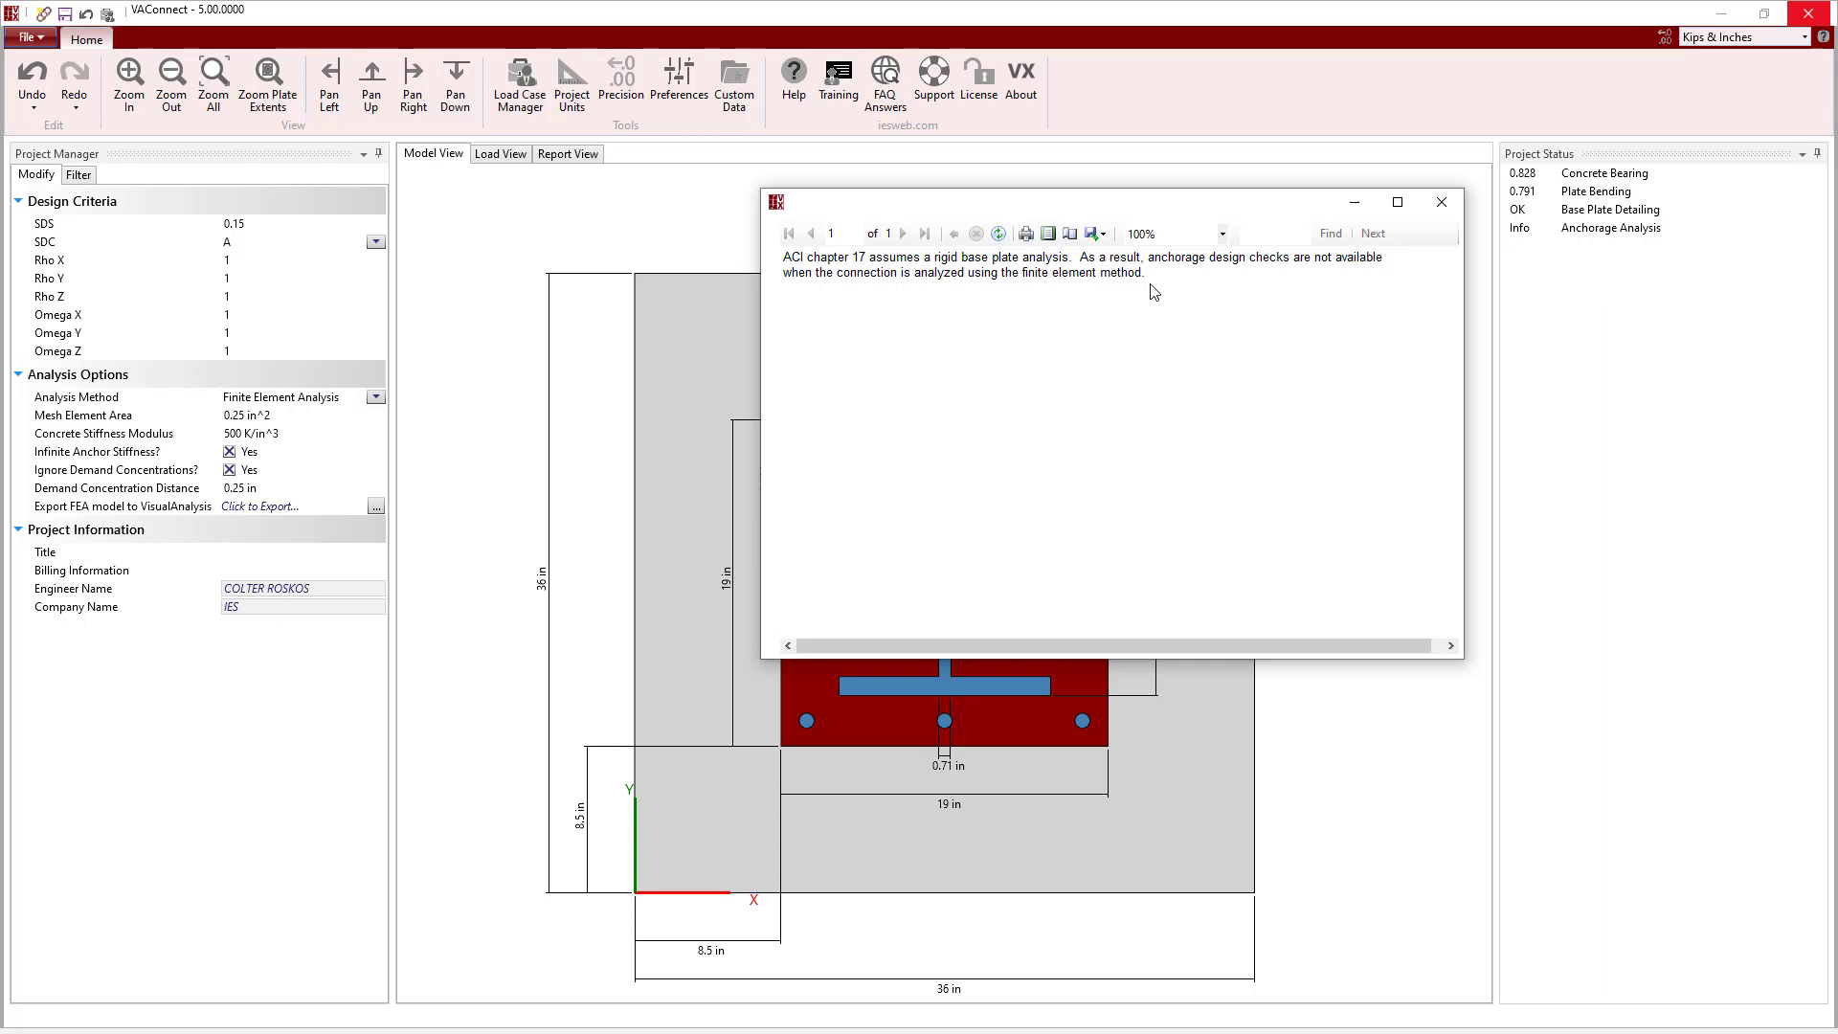
{"action": "left_click", "coordinate": [1442, 204]}
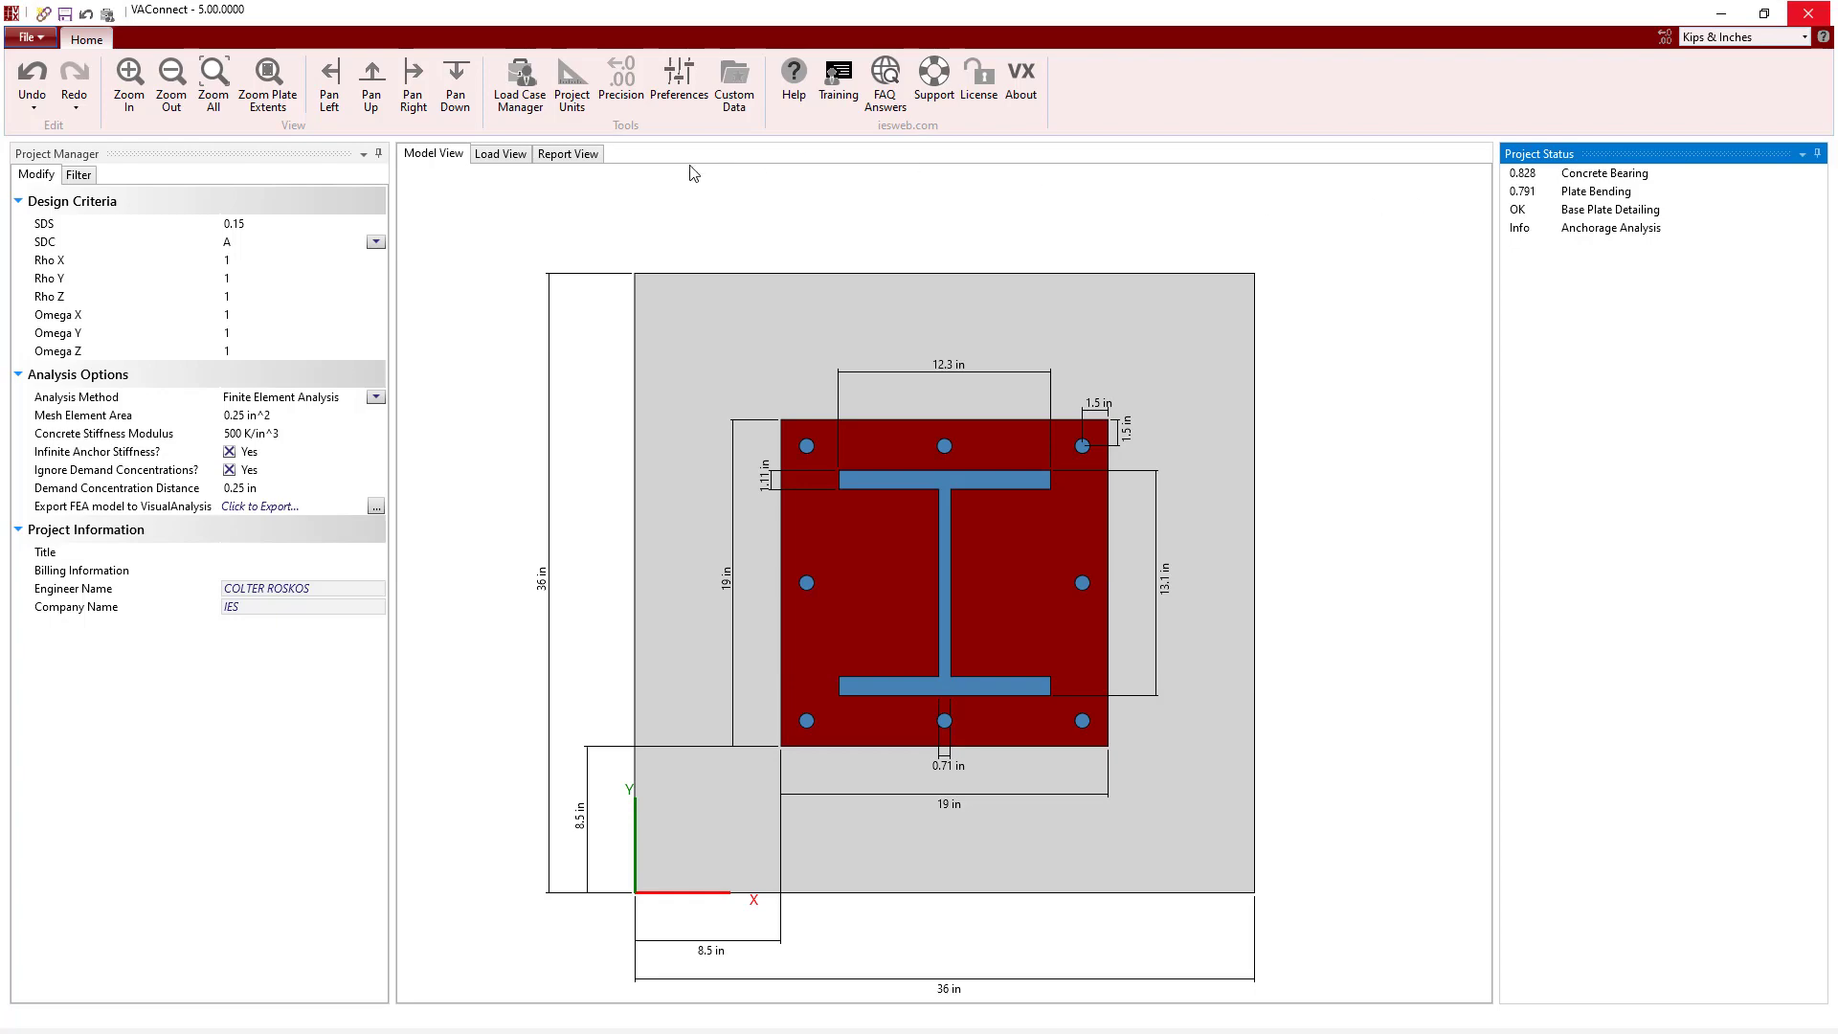
Open the design report, drop the design summary, and try the Bolt Forces table before removing it
{"action": "left_click", "coordinate": [568, 155]}
{"action": "left_click", "coordinate": [179, 259]}
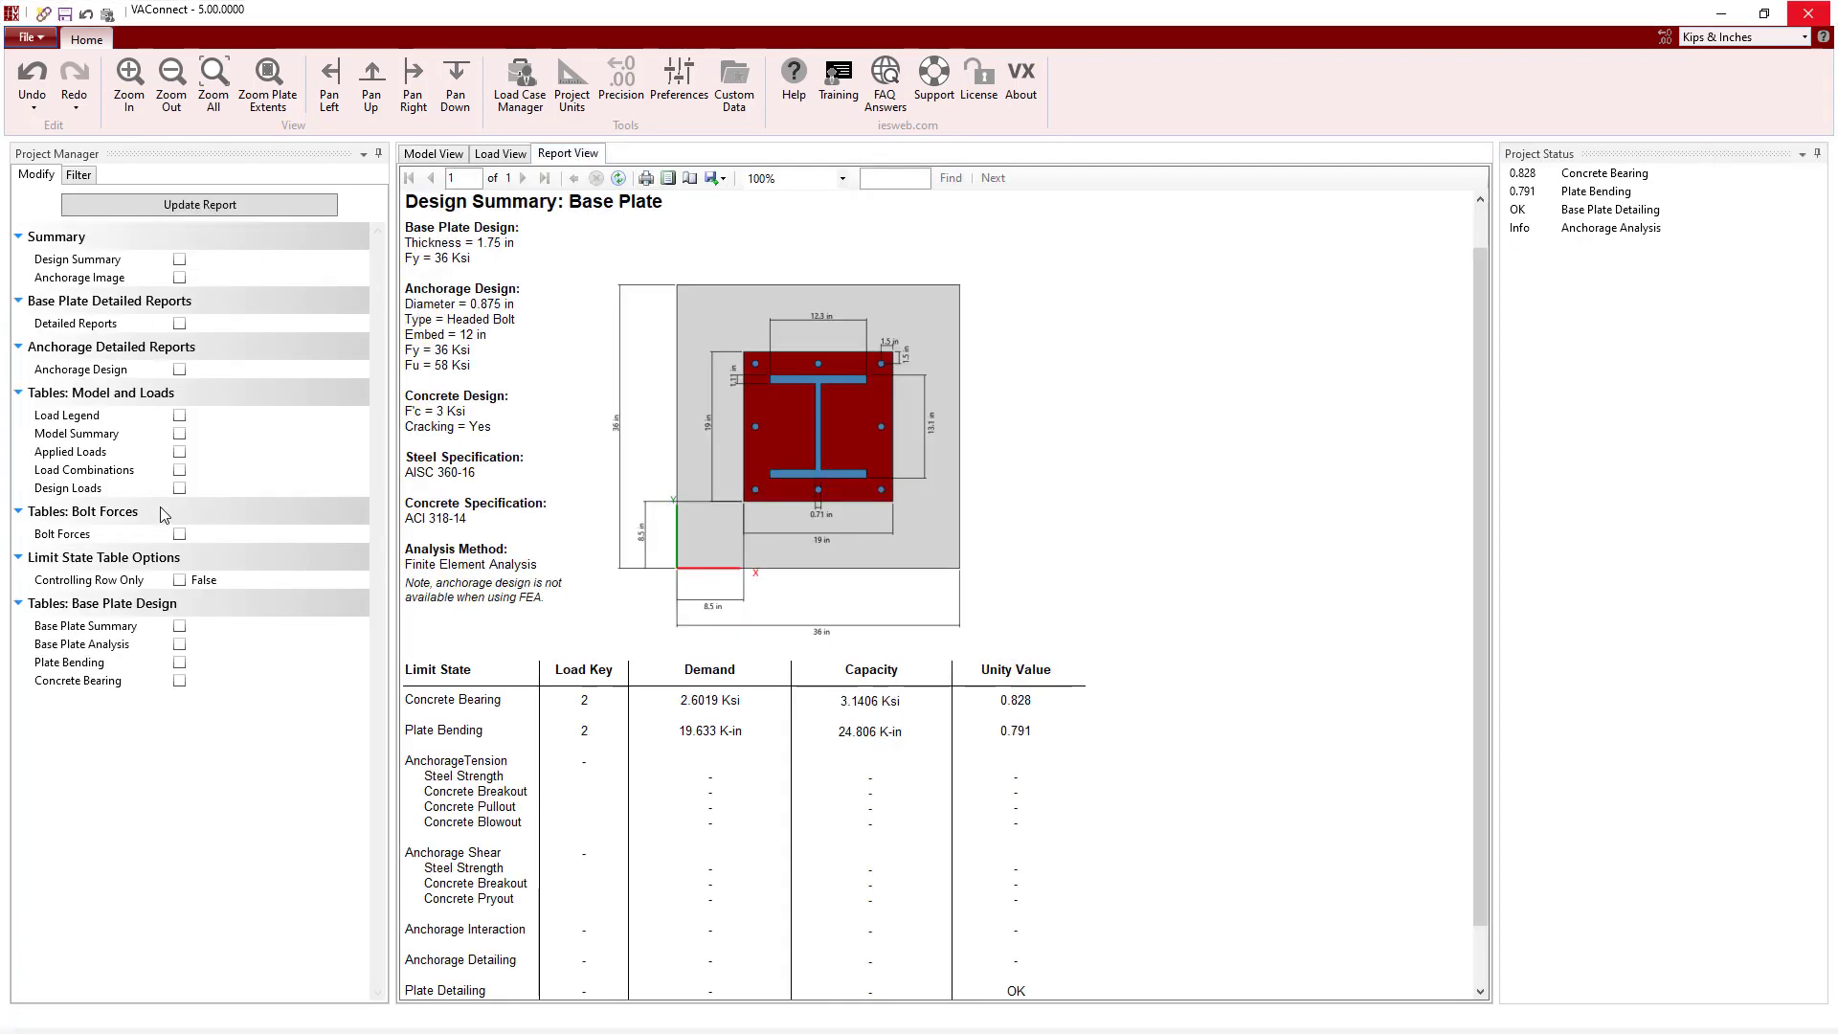
{"action": "left_click", "coordinate": [180, 534]}
{"action": "left_click", "coordinate": [306, 205]}
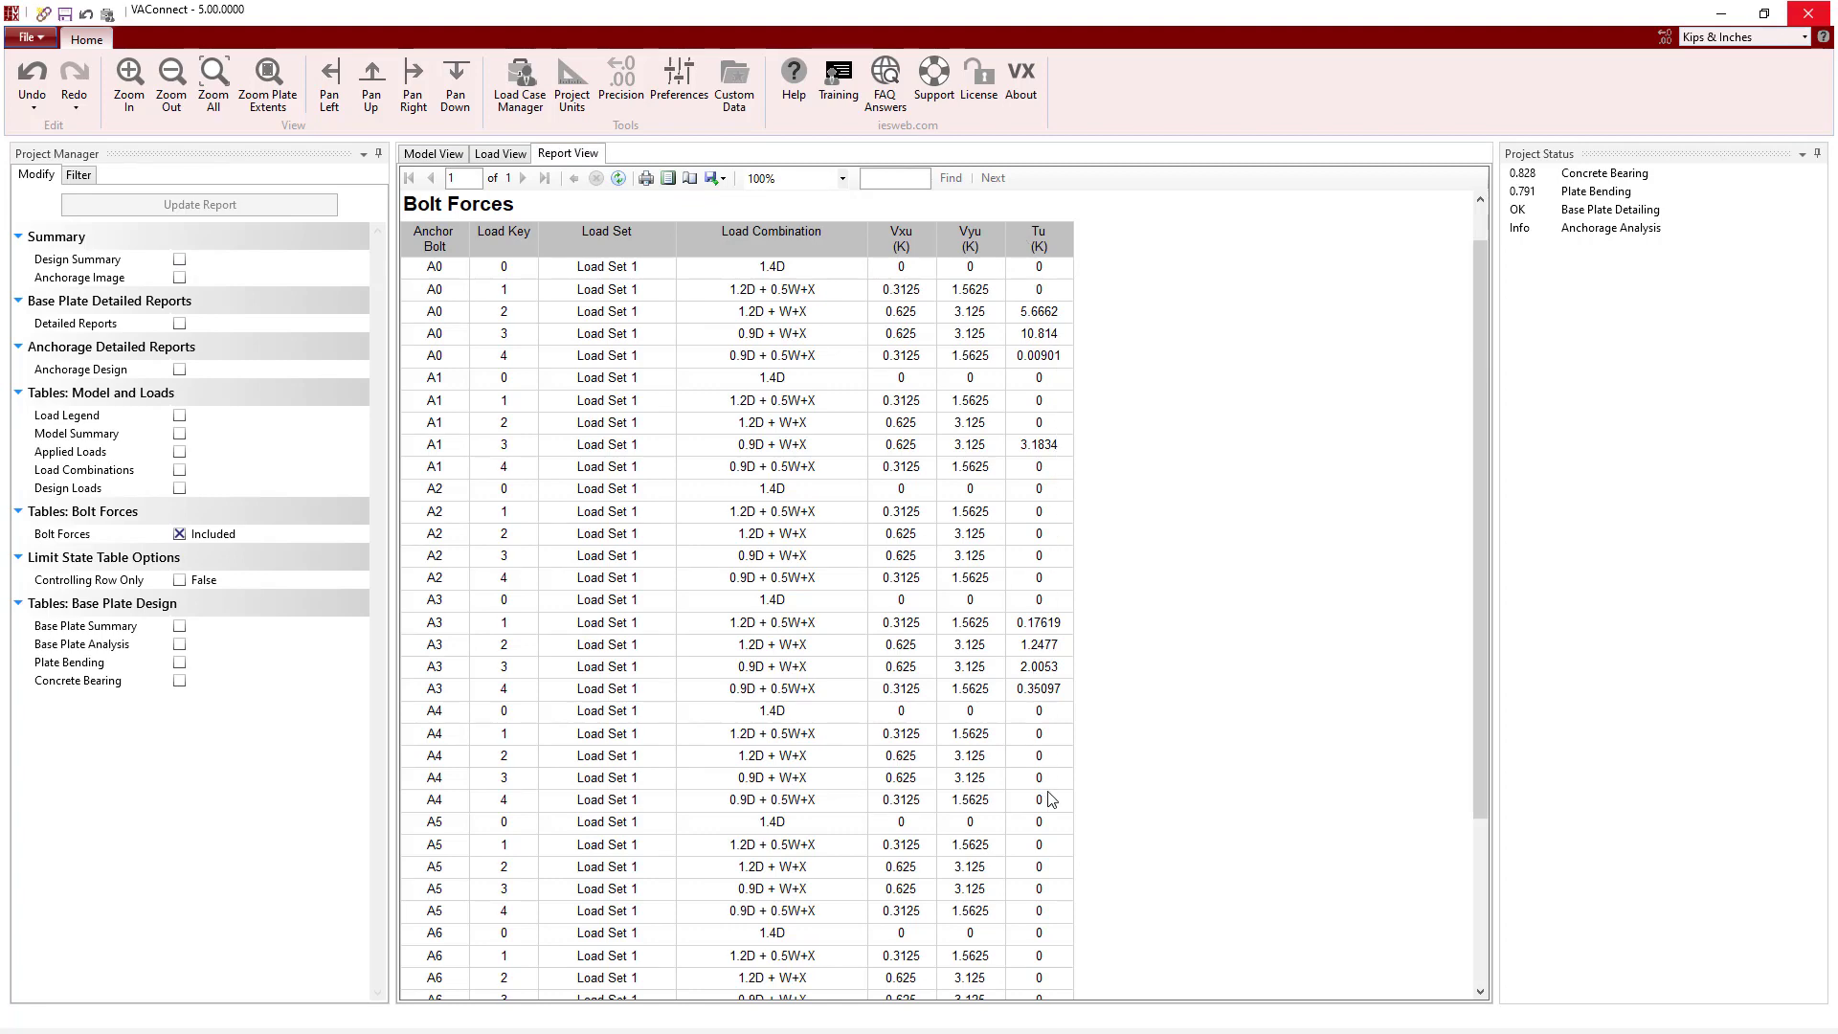
{"action": "left_click", "coordinate": [179, 534]}
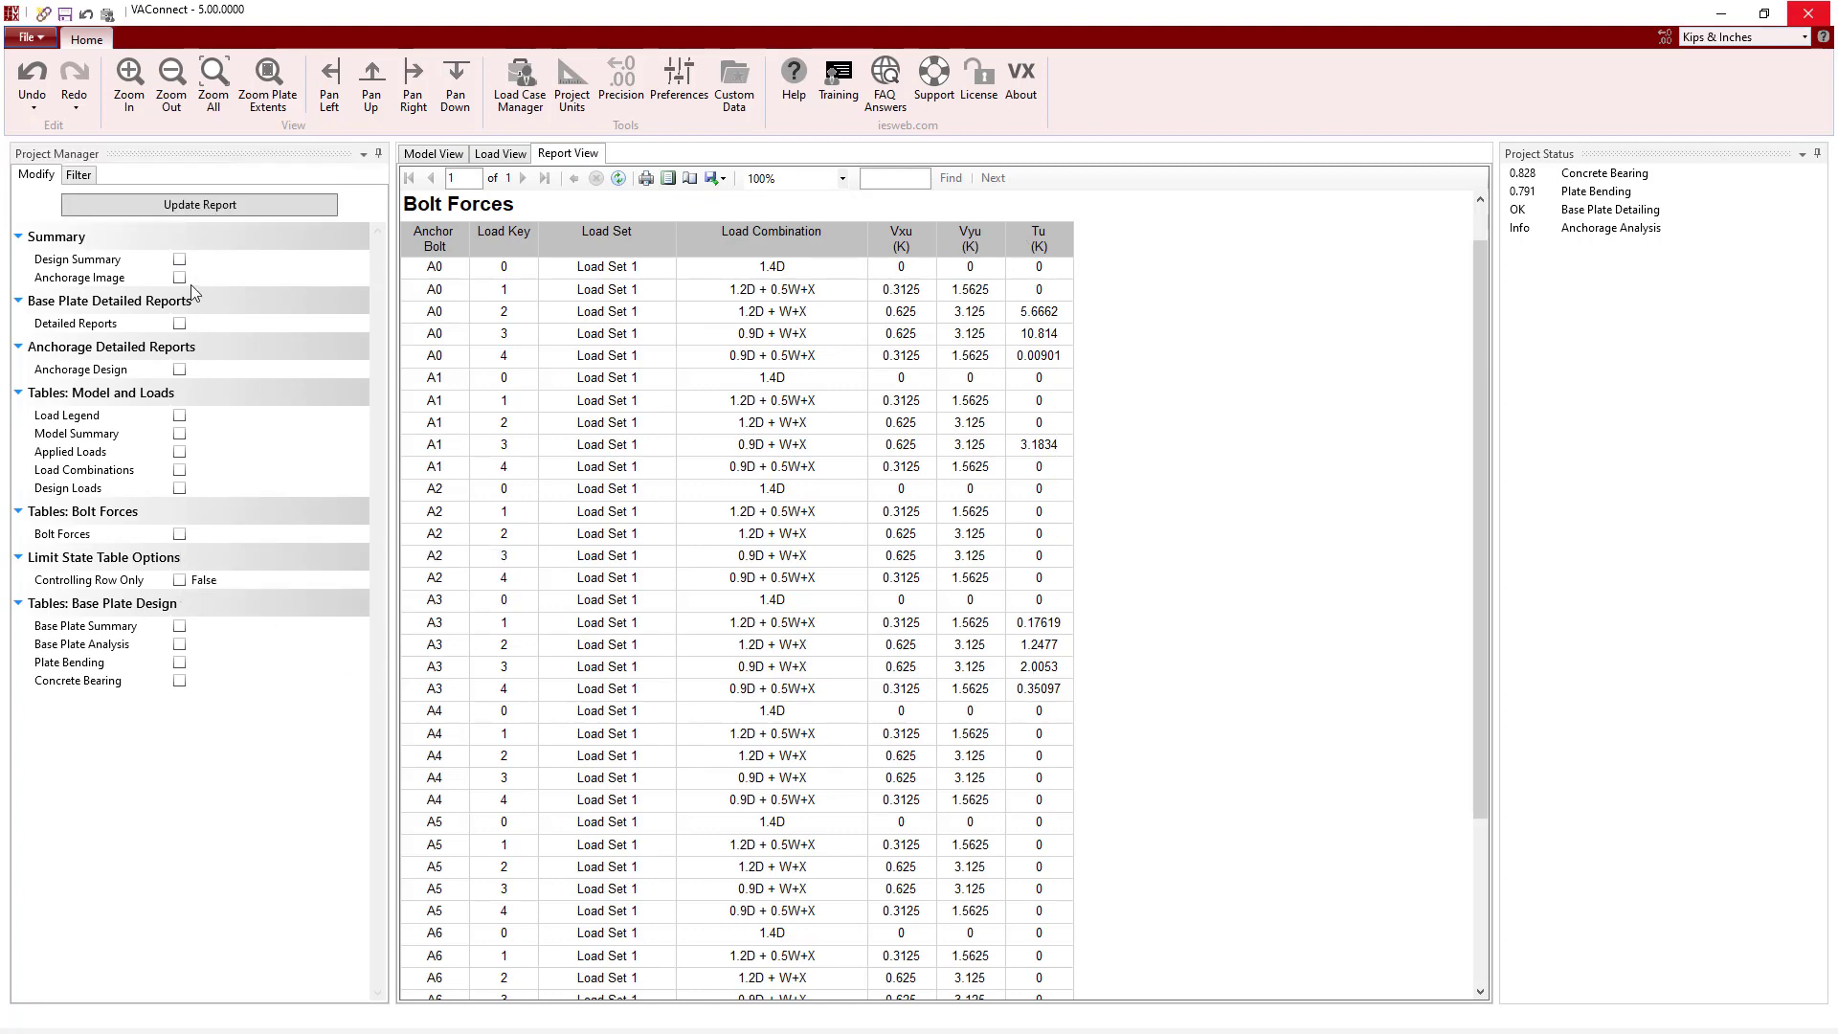
{"action": "left_click", "coordinate": [245, 204]}
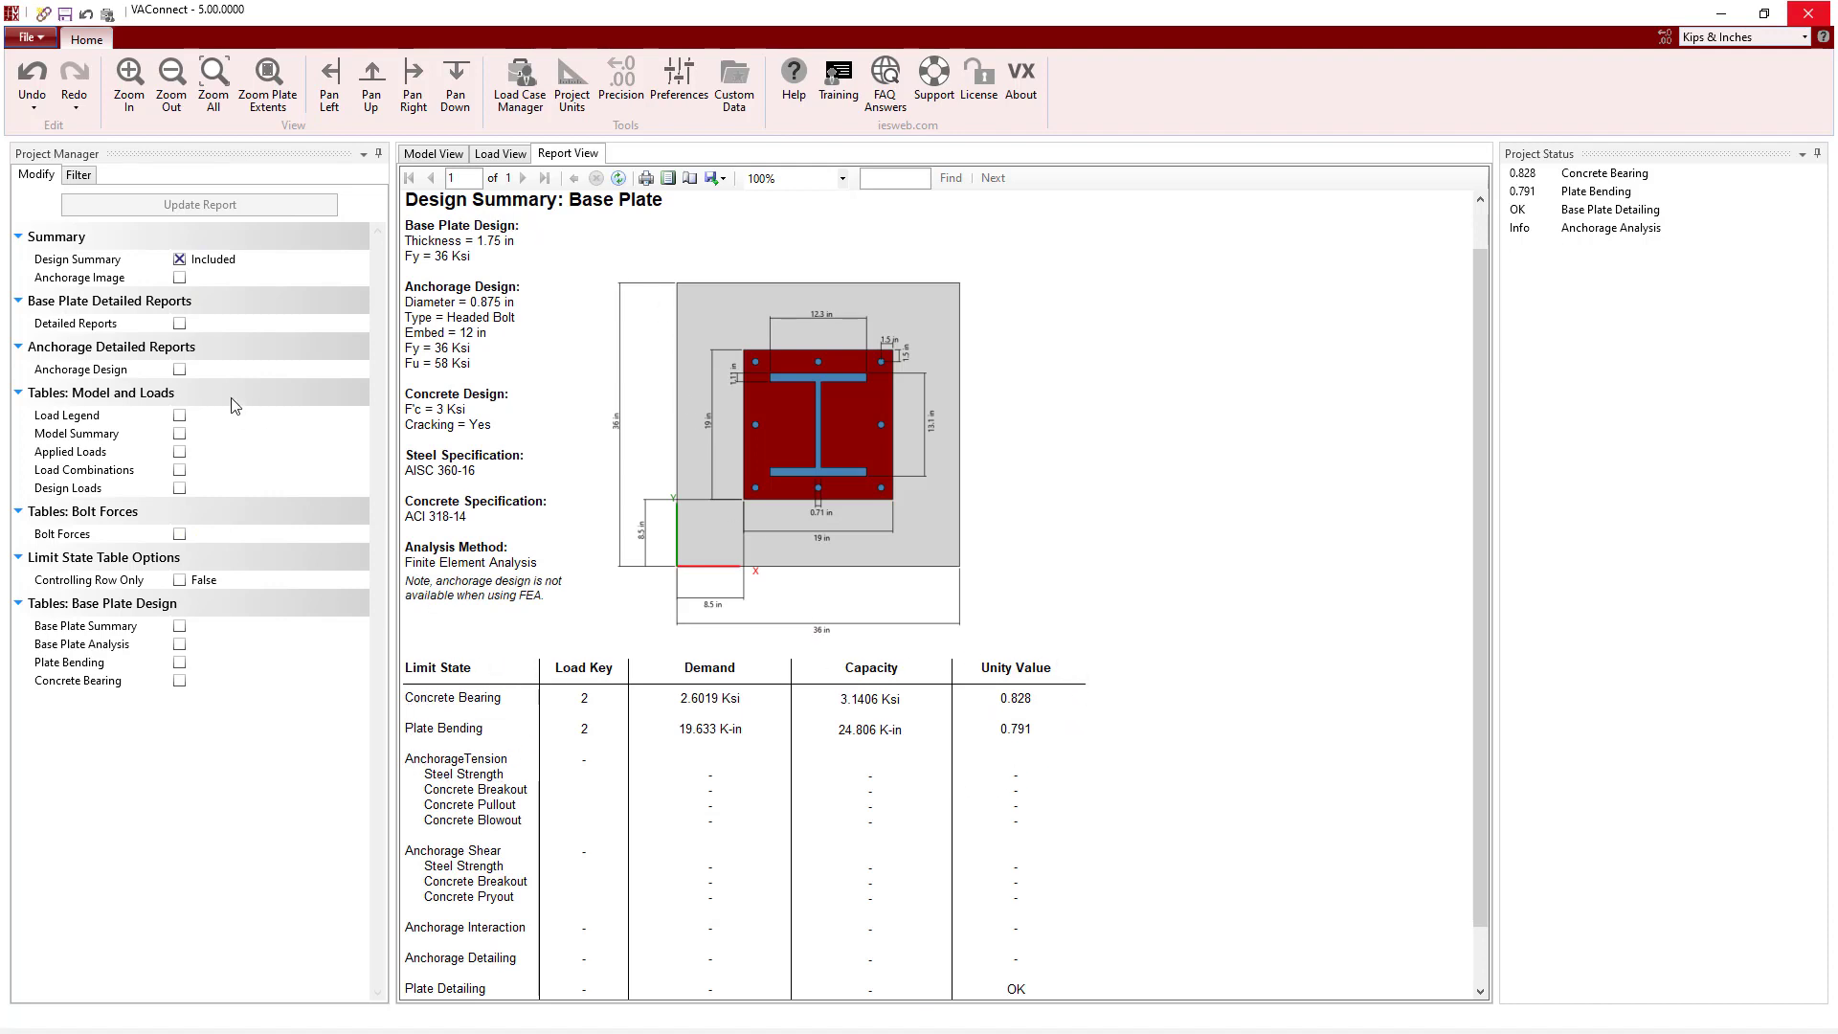
Regenerate the report with detailed reports, Base Plate Analysis and Plate Bending tables, then return to the model
{"action": "left_click", "coordinate": [179, 324]}
{"action": "left_click", "coordinate": [179, 259]}
{"action": "left_click", "coordinate": [203, 205]}
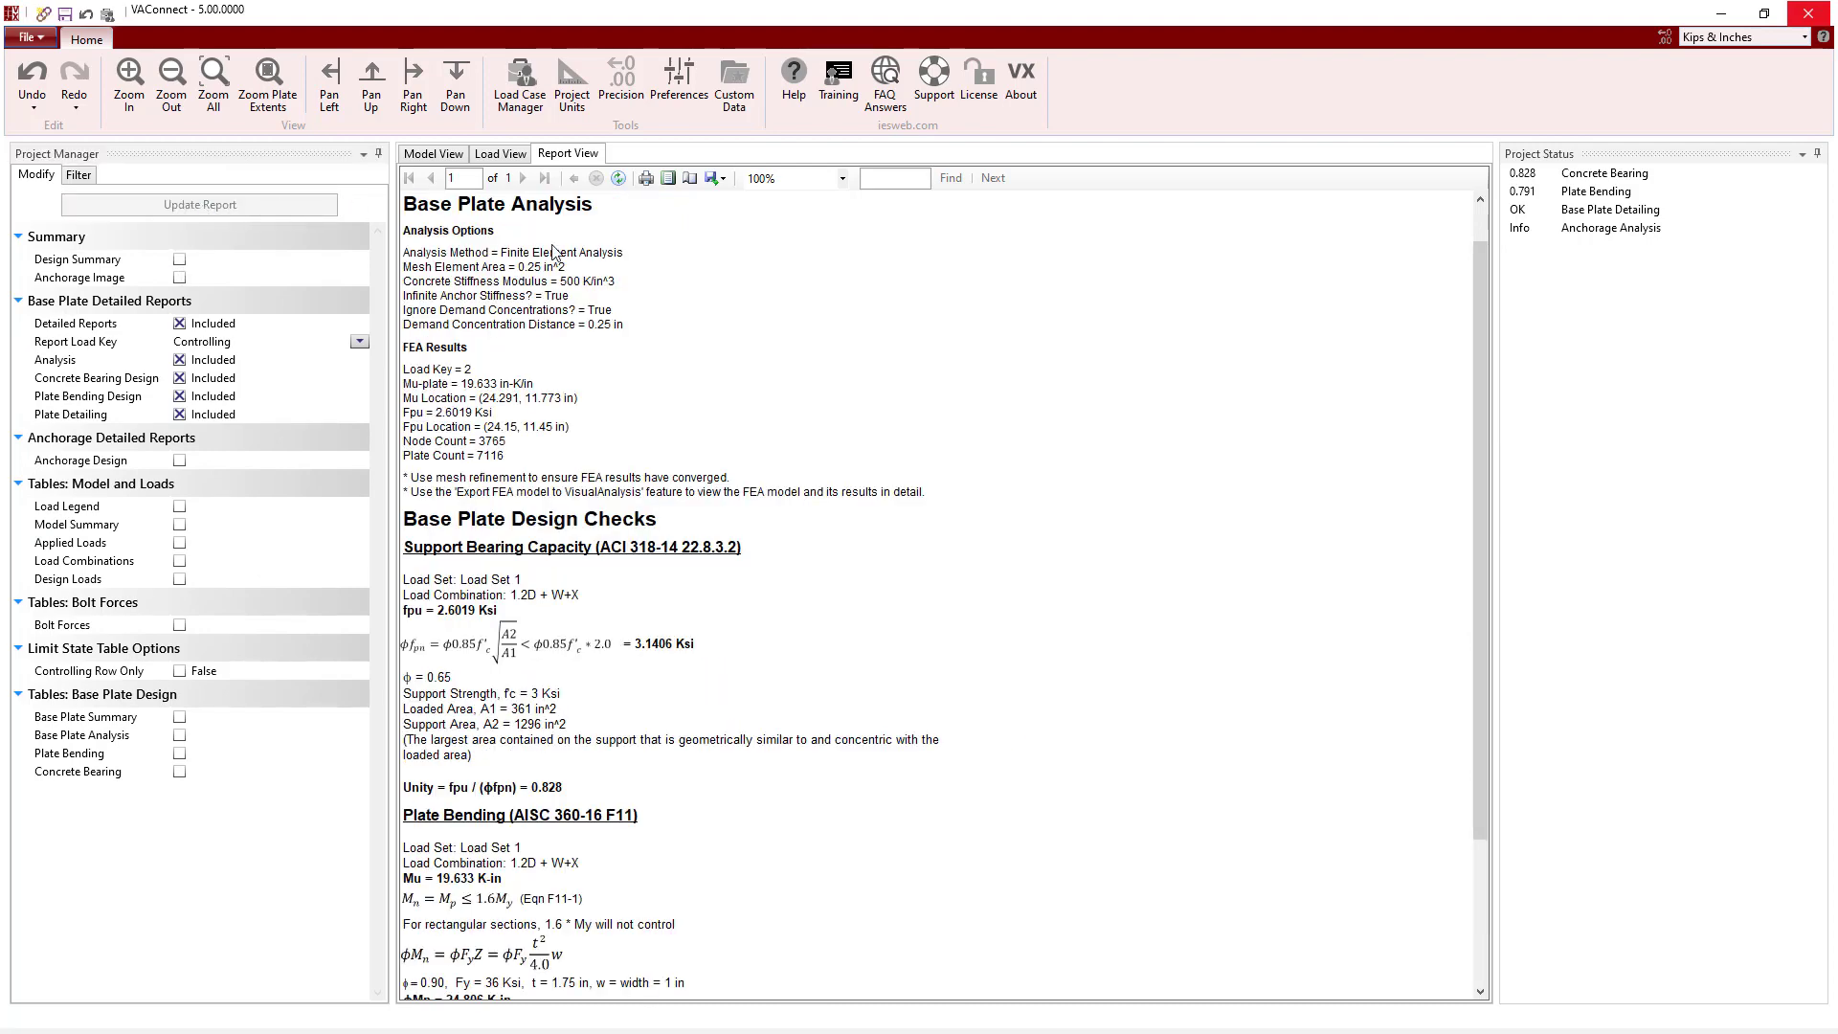
{"action": "left_click", "coordinate": [179, 754]}
{"action": "left_click", "coordinate": [179, 735]}
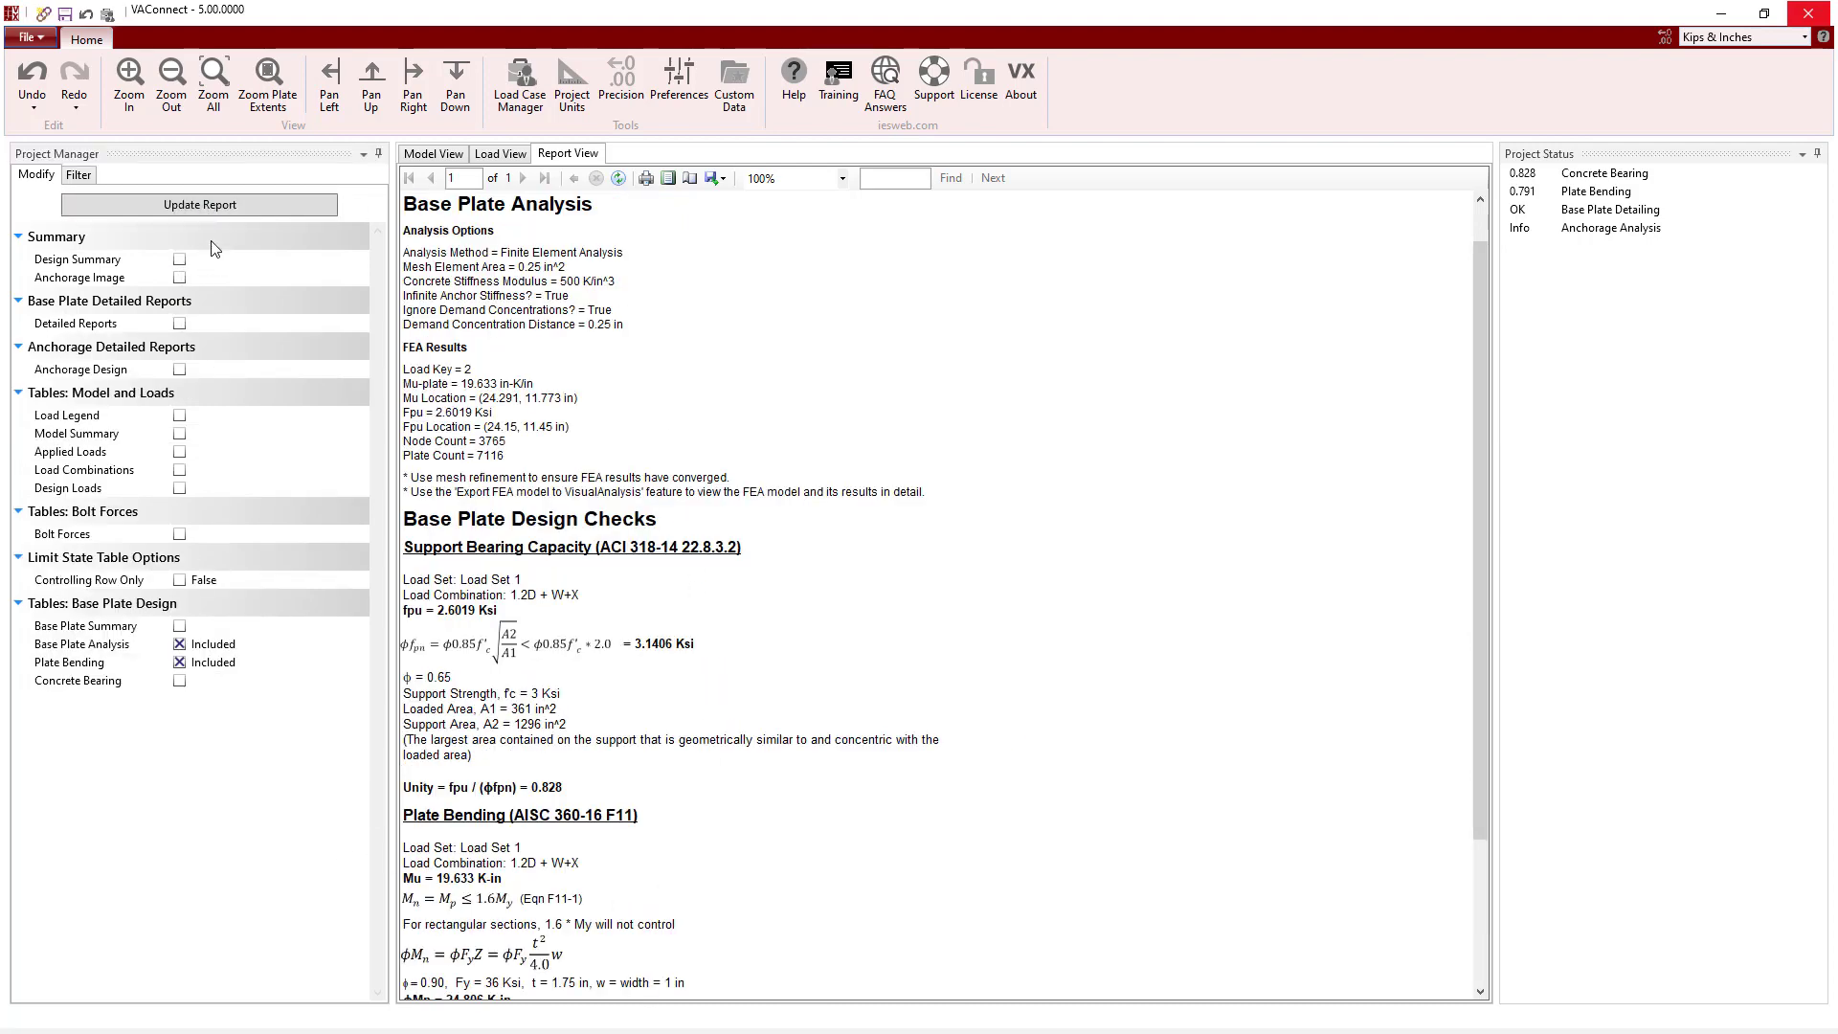
{"action": "left_click", "coordinate": [212, 205]}
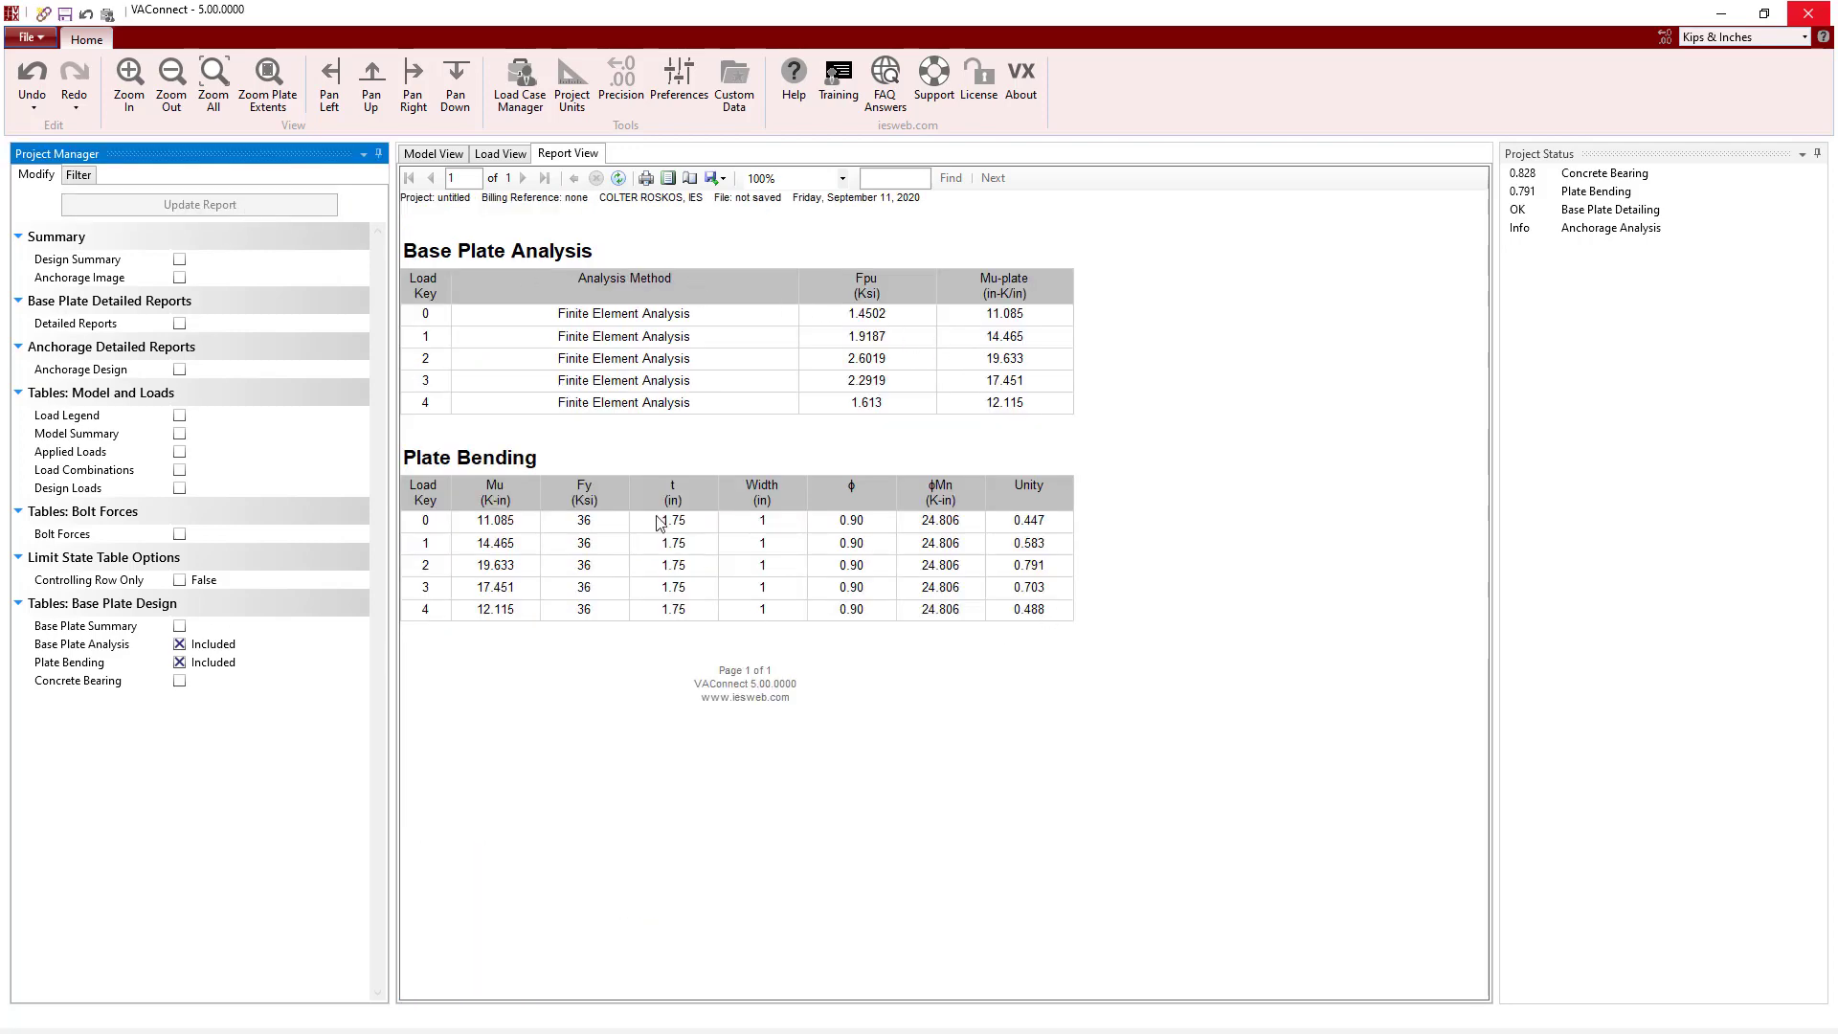
{"action": "left_click", "coordinate": [434, 155]}
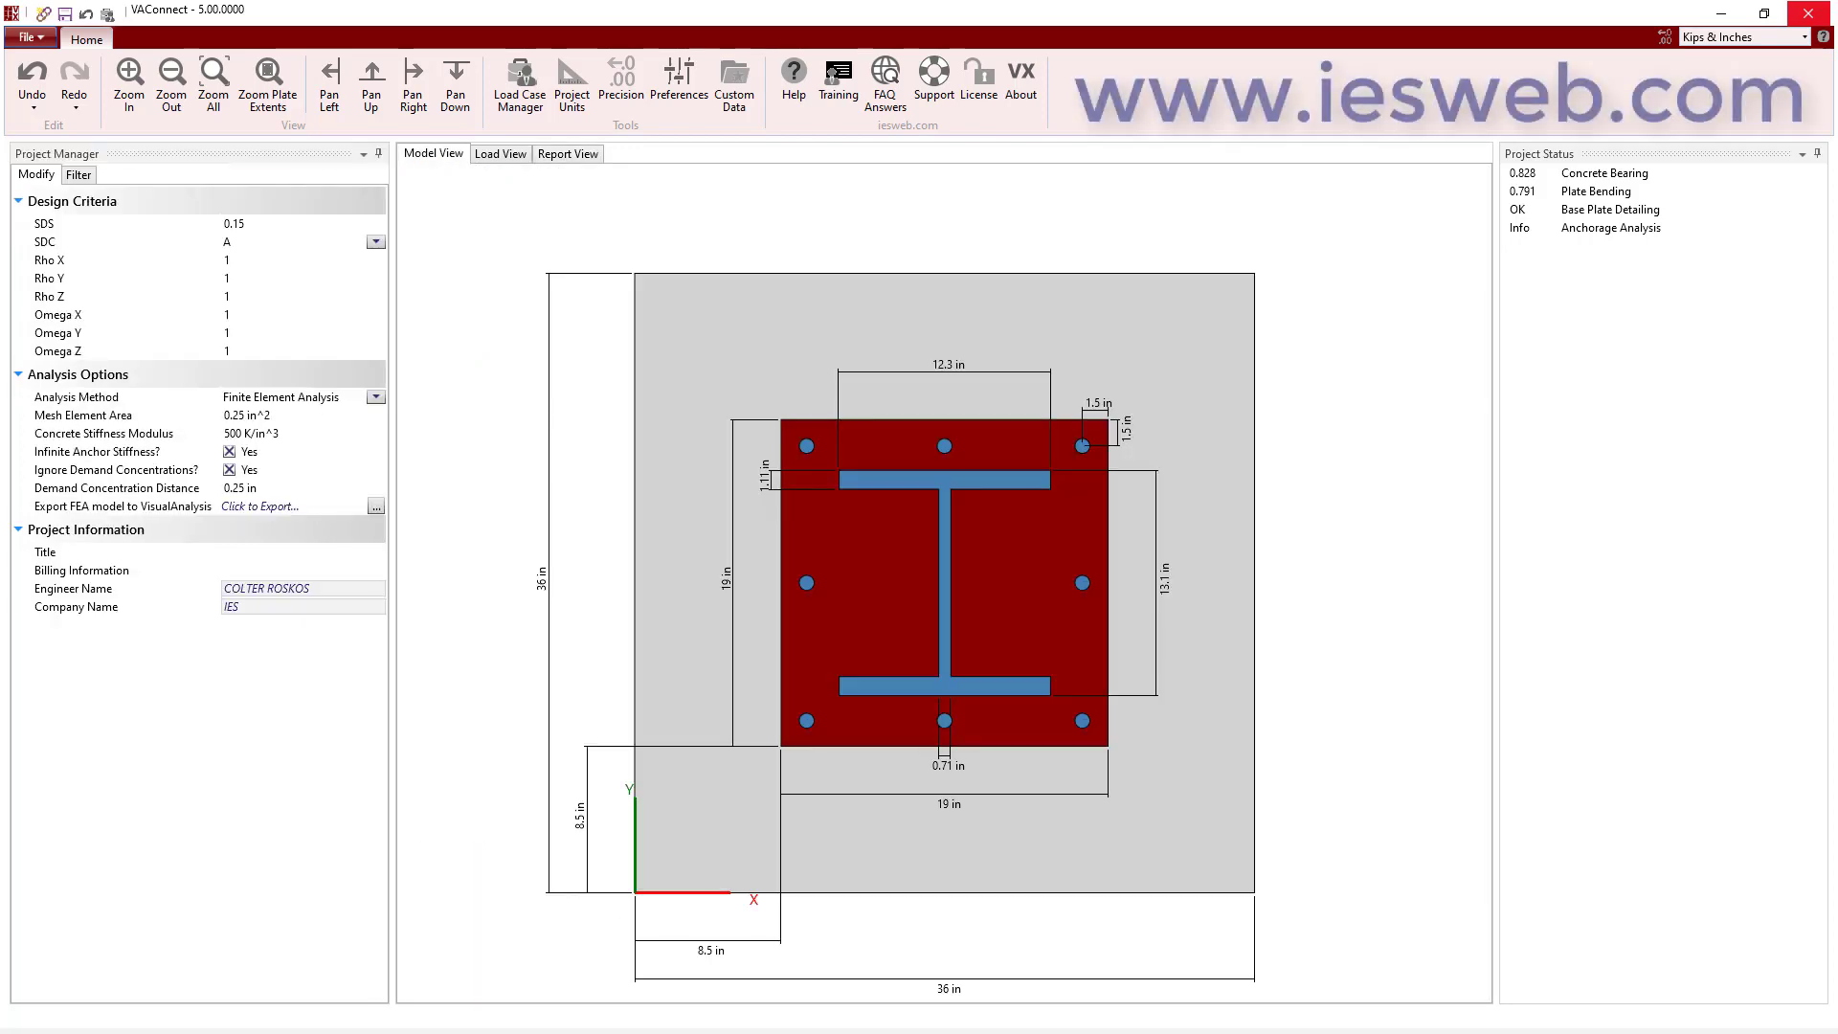